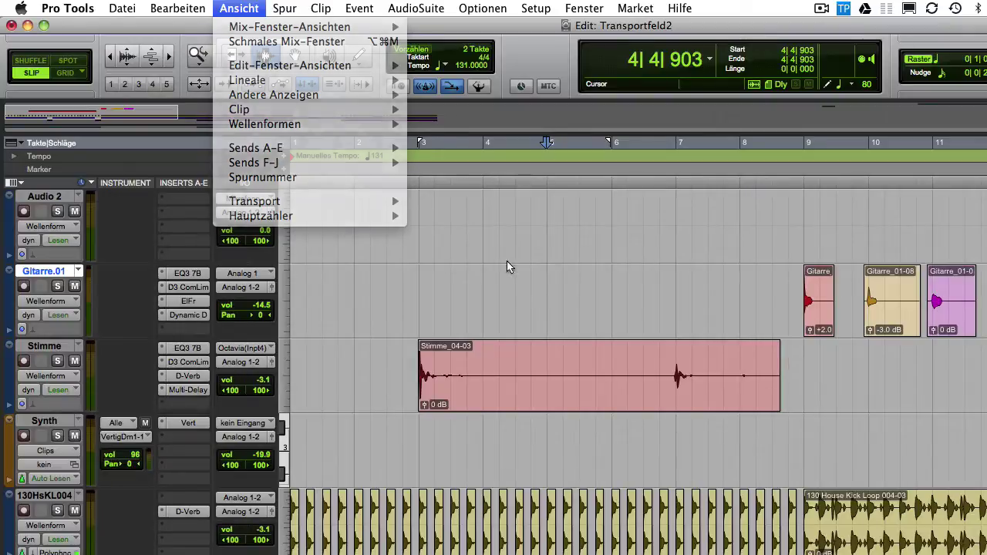
{"action": "left_click_drag", "start_coordinate": [504, 390], "coordinate": [641, 390]}
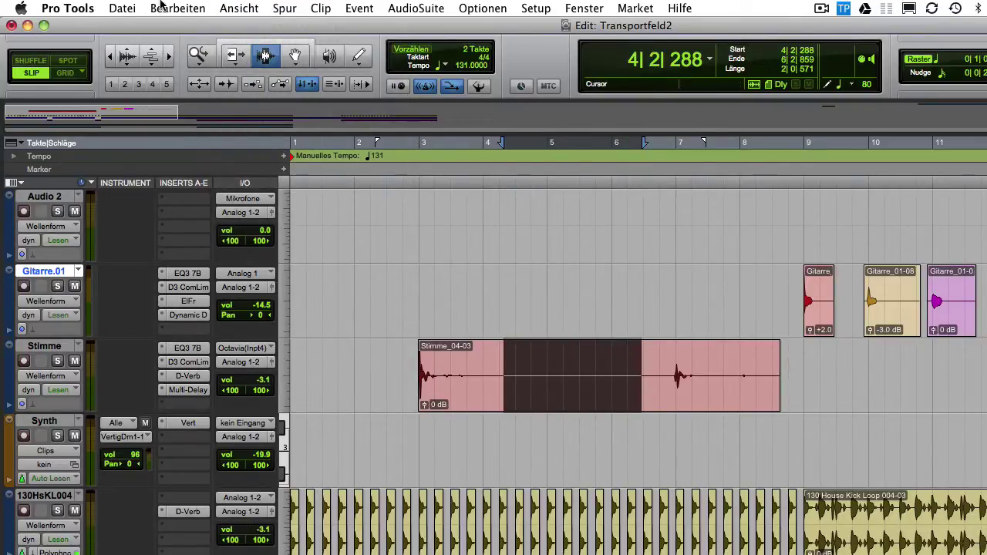
{"action": "left_click", "coordinate": [167, 6]}
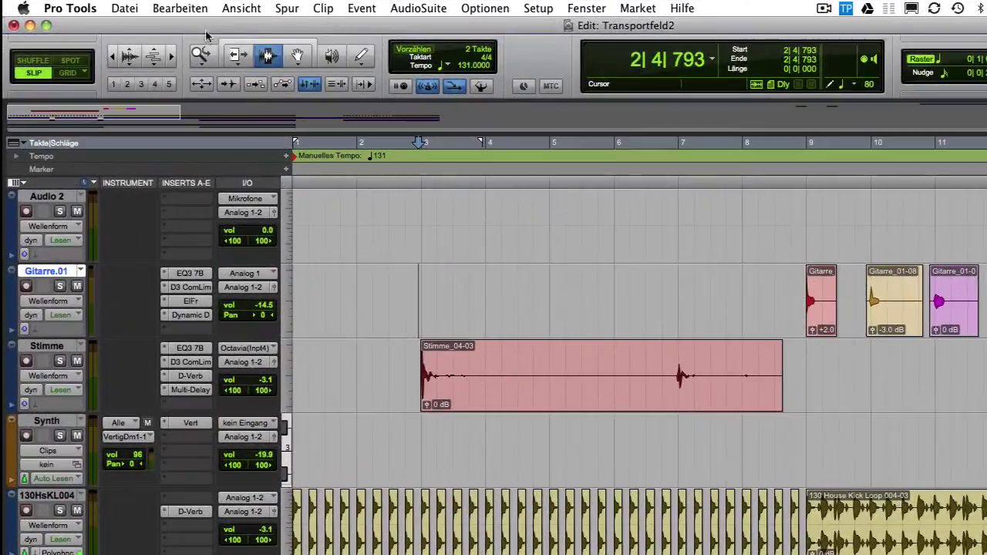
{"action": "left_click", "coordinate": [181, 8]}
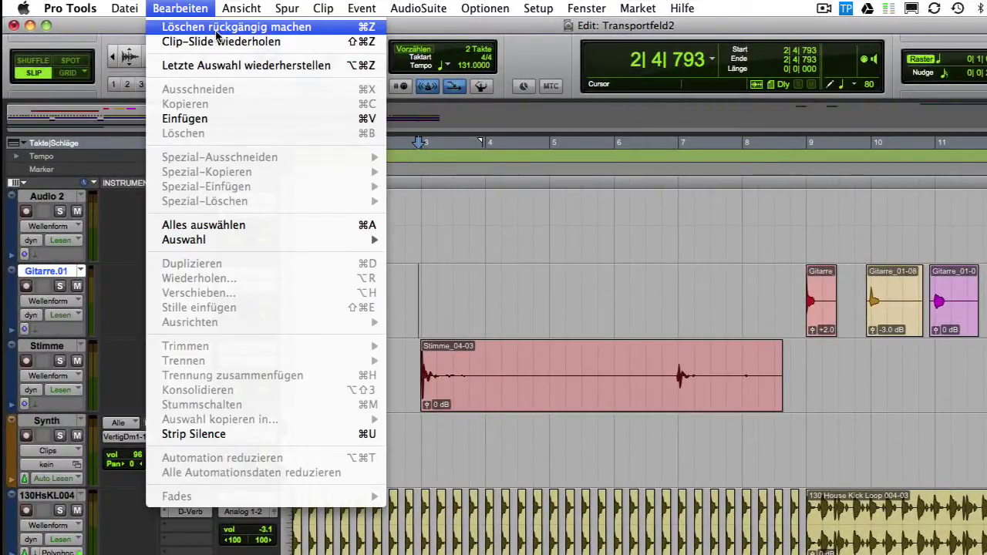
{"action": "left_click", "coordinate": [503, 241]}
Select the stretch from 5|1|220 to 5|4|705 in the Stimme clip and delete it
{"action": "left_click", "coordinate": [554, 401]}
{"action": "left_click_drag", "start_coordinate": [557, 401], "coordinate": [610, 405]}
{"action": "key", "text": "Delete"}
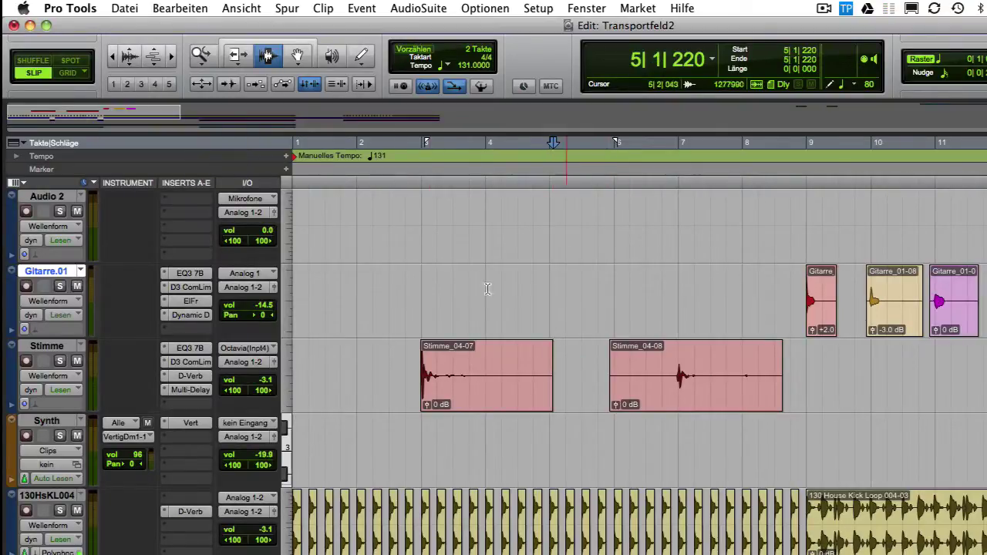
Undo the deletion in the Stimme clip and redo it
{"action": "left_click", "coordinate": [197, 7]}
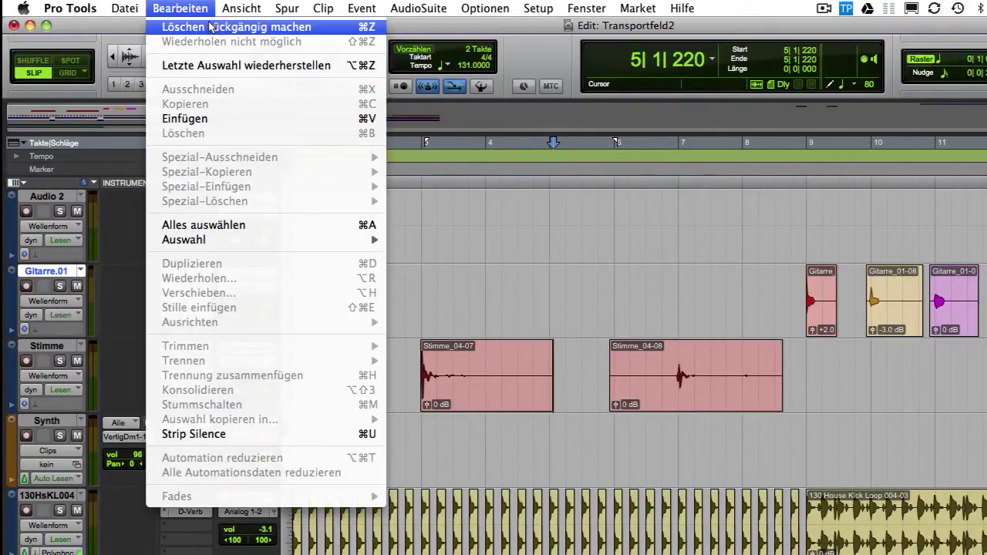
{"action": "left_click", "coordinate": [209, 27]}
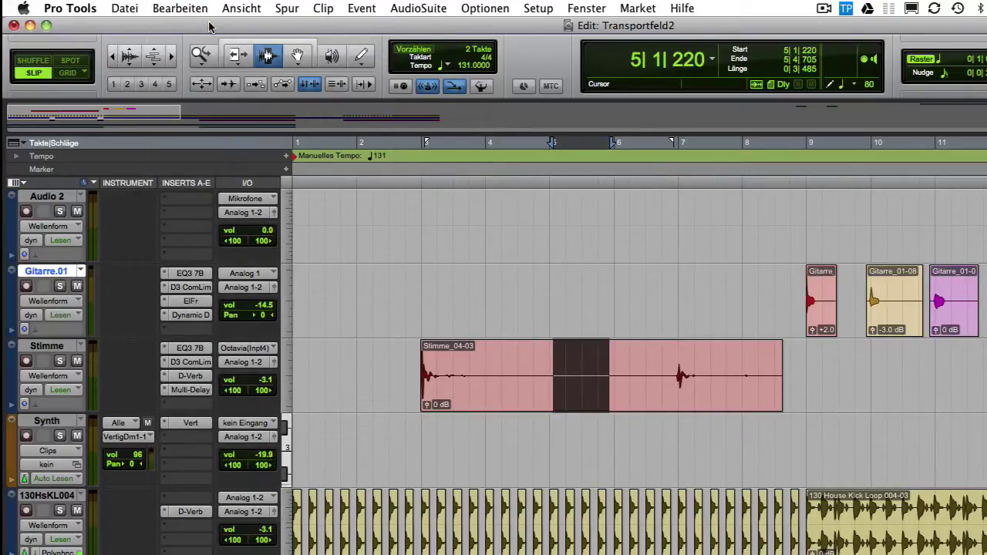
{"action": "left_click", "coordinate": [194, 8]}
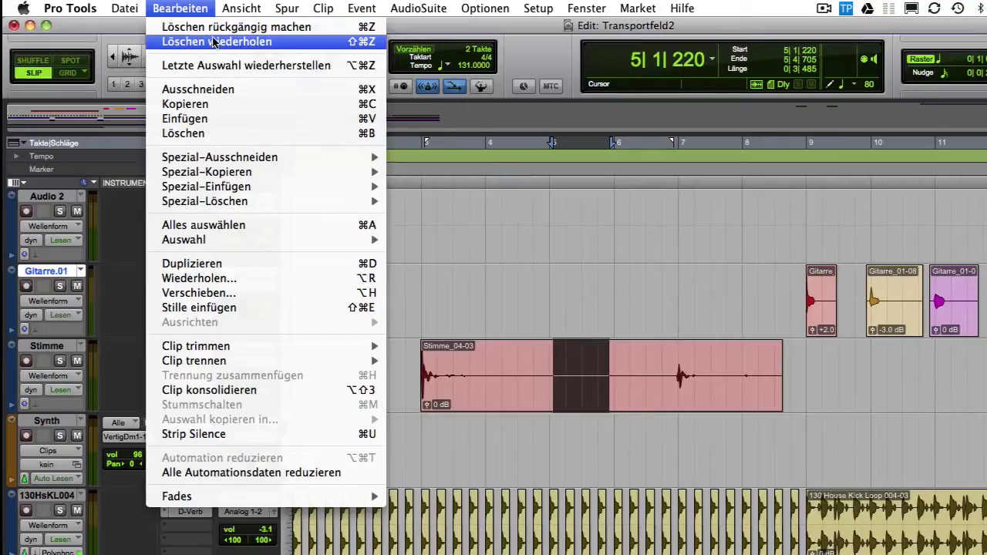
{"action": "left_click", "coordinate": [254, 44]}
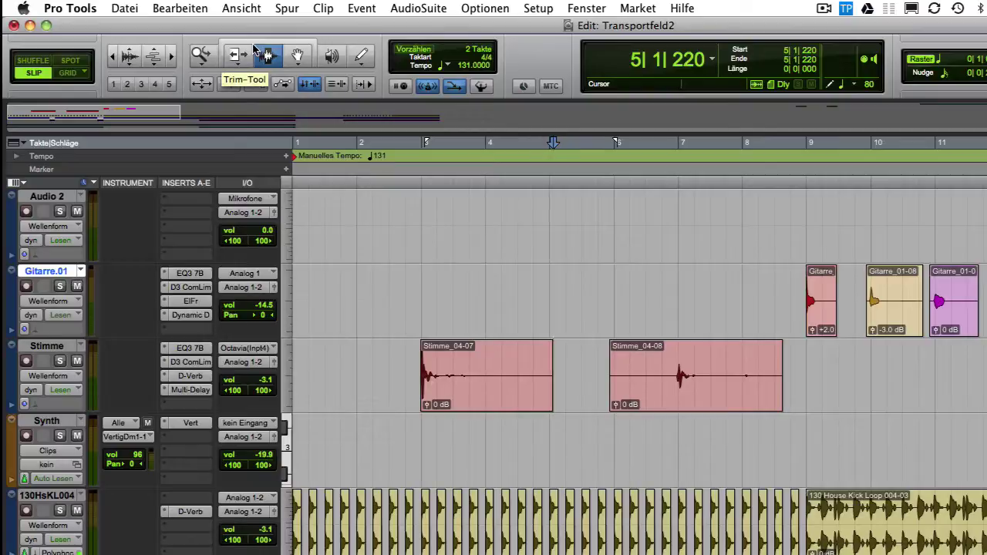
Look through the undo history down to its most recent operations and close it
{"action": "left_click", "coordinate": [586, 7]}
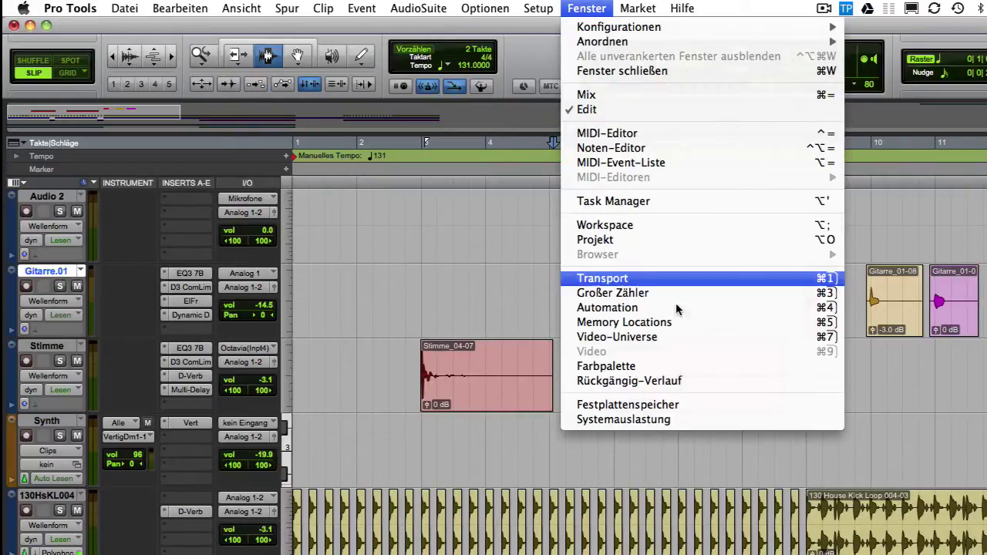
{"action": "left_click", "coordinate": [722, 379]}
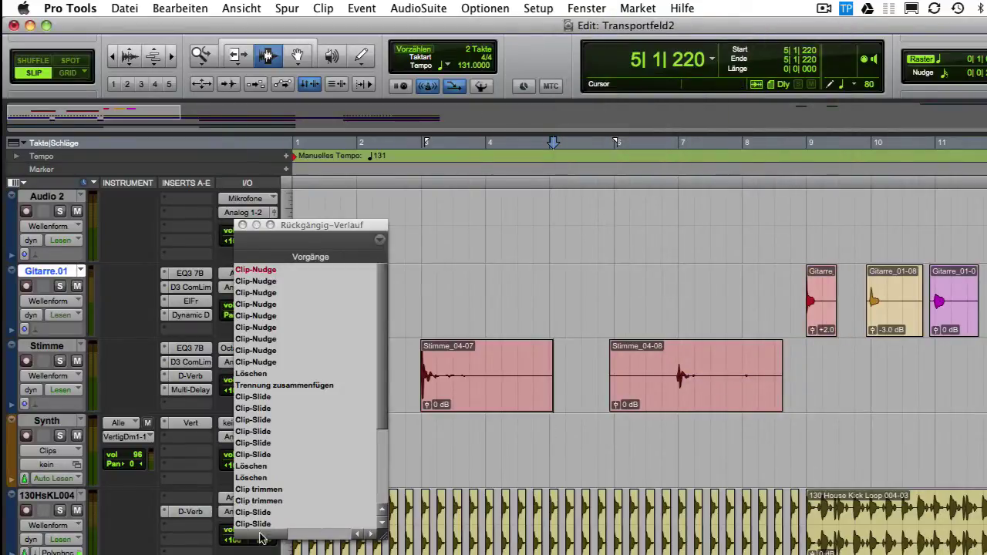
{"action": "scroll", "coordinate": [279, 501], "scroll_direction": "down", "scroll_amount": 5}
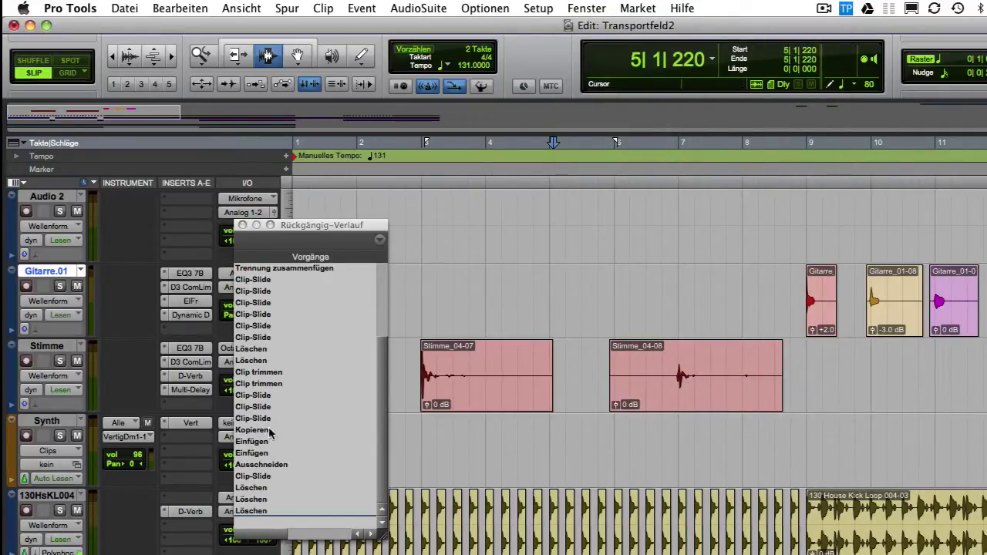
{"action": "left_click", "coordinate": [243, 225]}
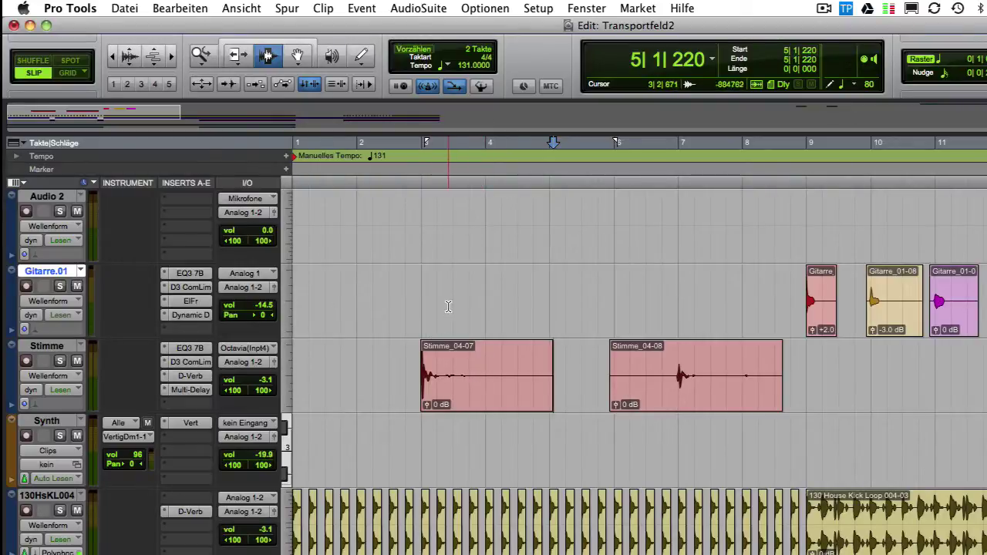
Select 3|2|671 to 4|3|250 across the Gitarre.01 and Stimme tracks, clear the selection and restore the last selection
{"action": "left_click_drag", "start_coordinate": [449, 307], "coordinate": [522, 378]}
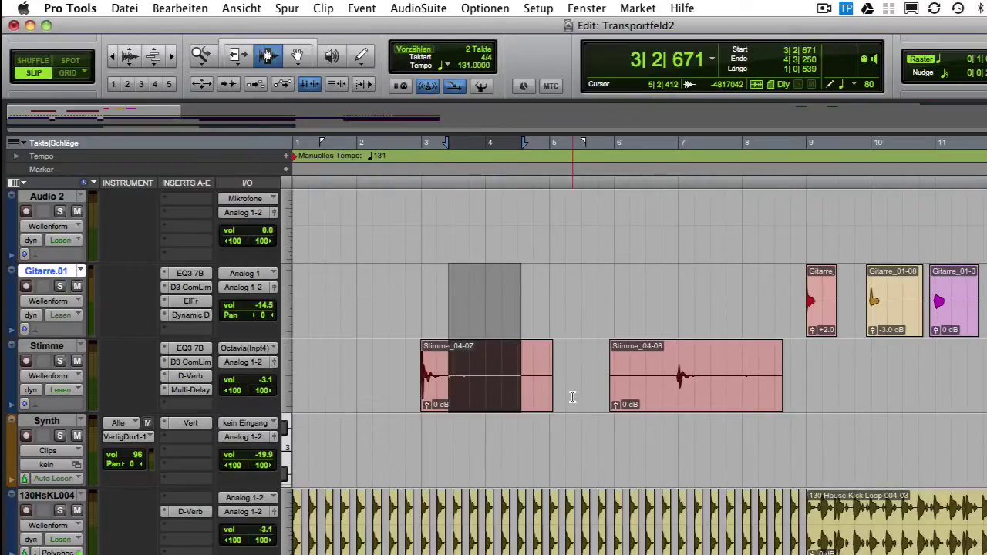
{"action": "left_click", "coordinate": [545, 318]}
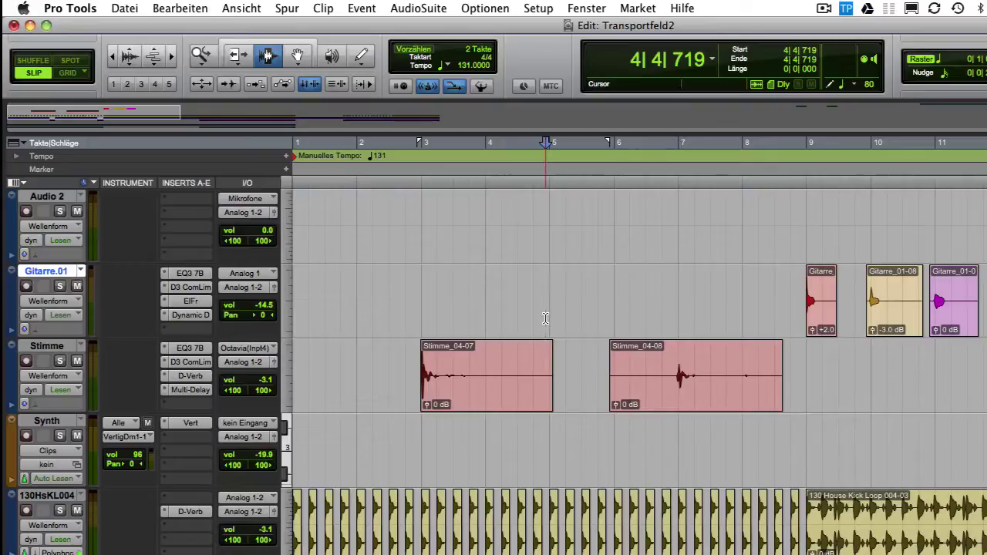
{"action": "left_click", "coordinate": [191, 9]}
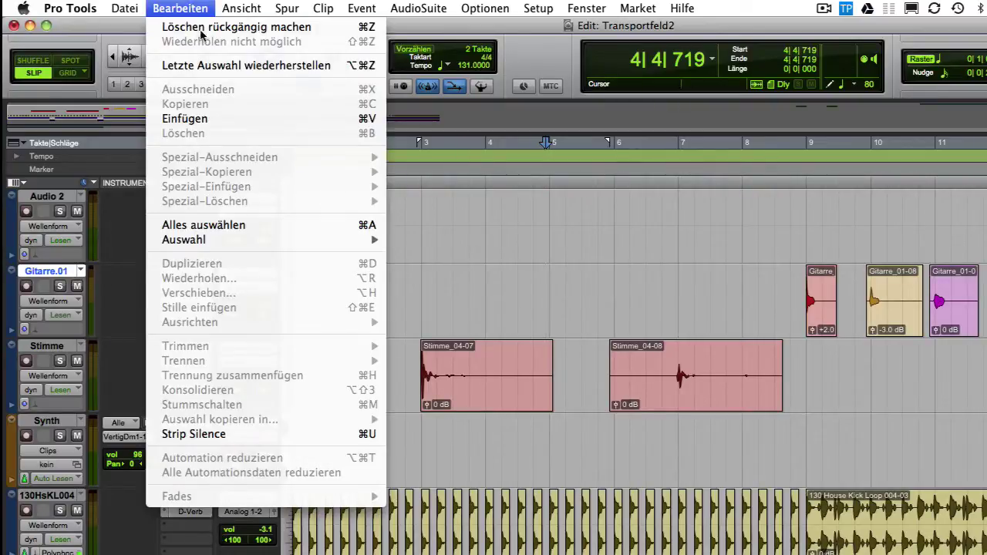
{"action": "left_click", "coordinate": [219, 68]}
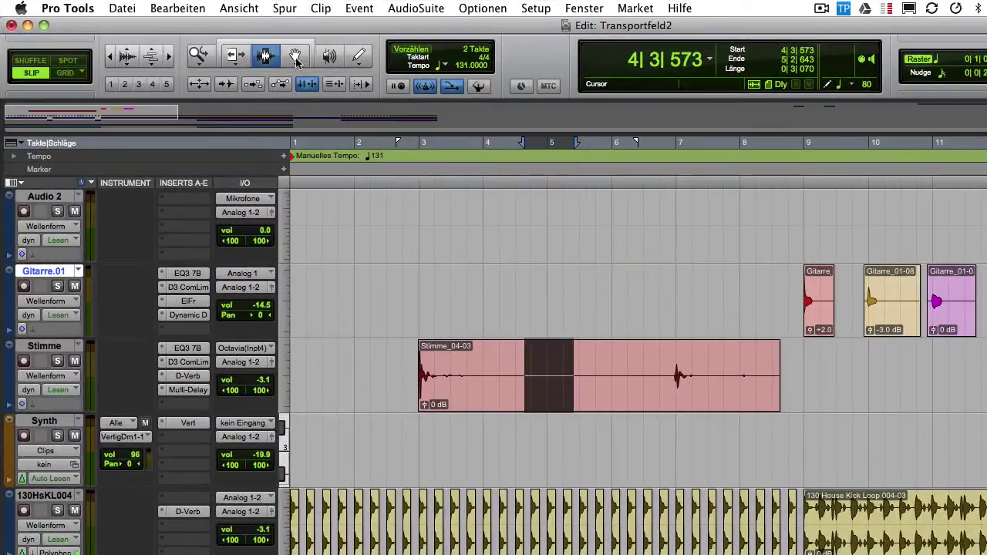
Cut the section from 4|3|342 to just before bar 6 out of the Stimme clip
{"action": "left_click", "coordinate": [193, 7]}
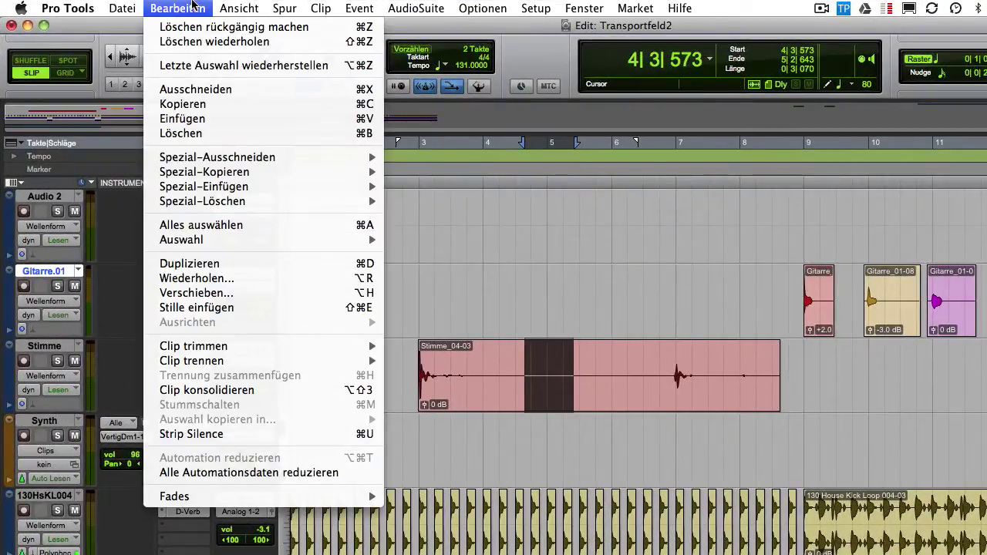
{"action": "left_click", "coordinate": [235, 119]}
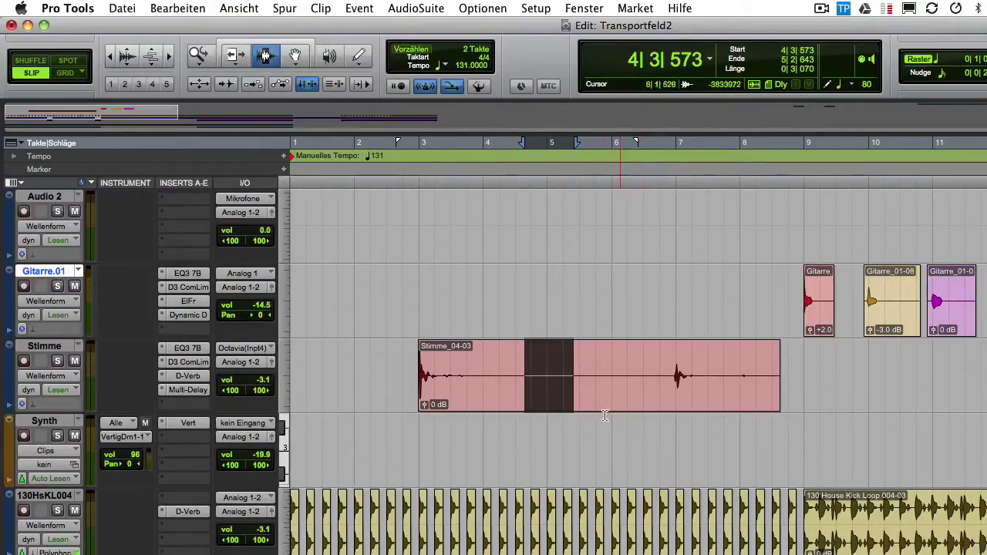
{"action": "left_click_drag", "start_coordinate": [527, 376], "coordinate": [605, 375]}
{"action": "key", "text": "super+x"}
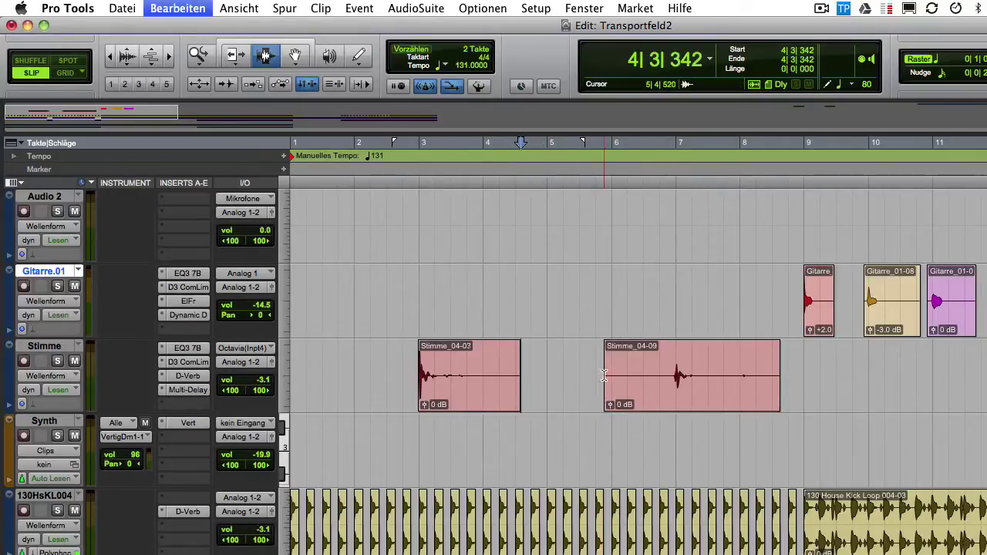
Delete the pasted section selected at 9|4|740
{"action": "left_click", "coordinate": [179, 9]}
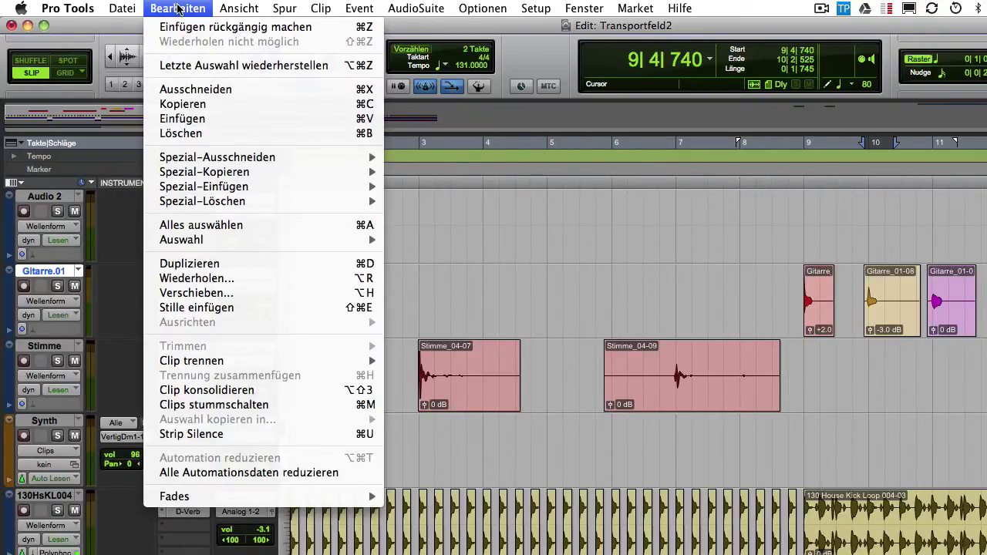
{"action": "left_click", "coordinate": [229, 134]}
{"action": "mouse_move", "coordinate": [250, 158]}
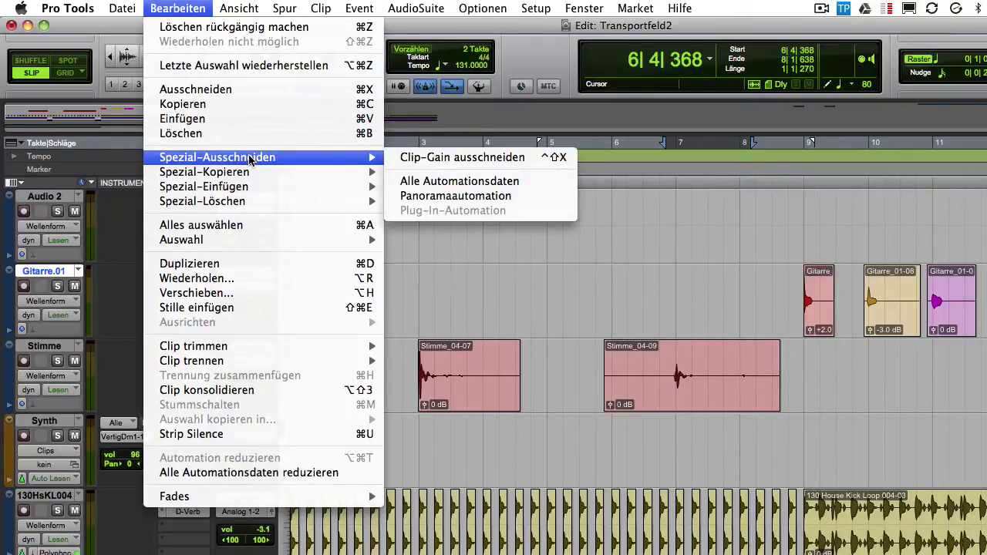
{"action": "mouse_move", "coordinate": [256, 178]}
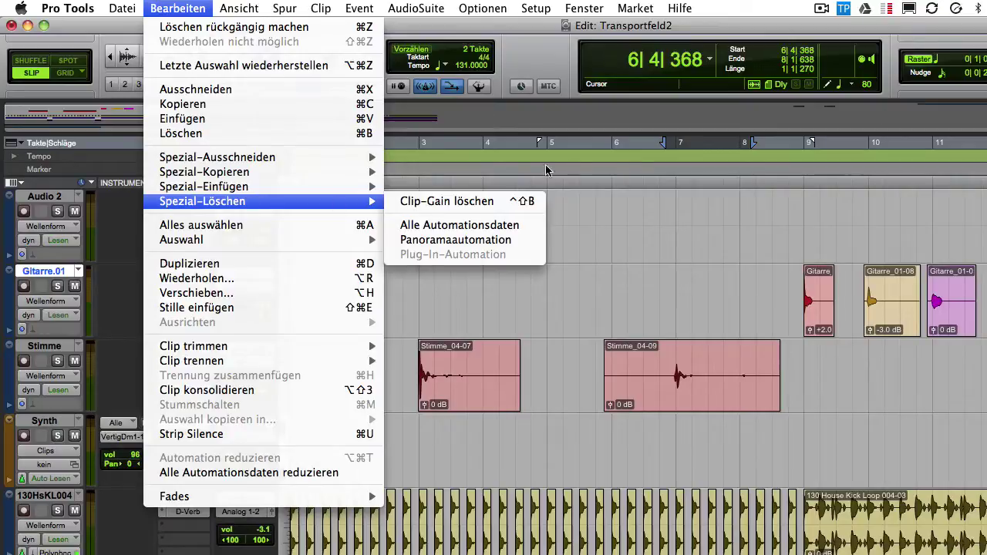
{"action": "left_click", "coordinate": [643, 226]}
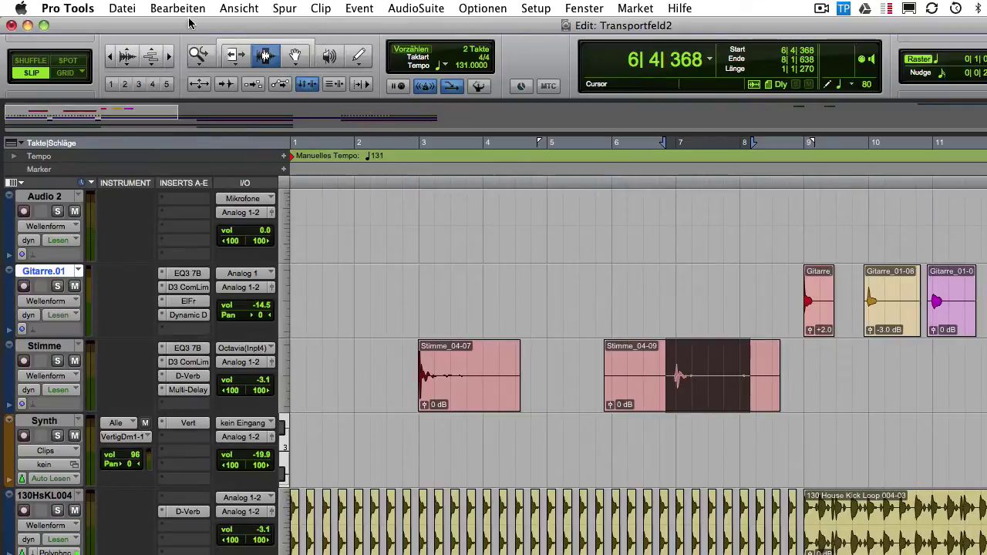
{"action": "left_click", "coordinate": [179, 9]}
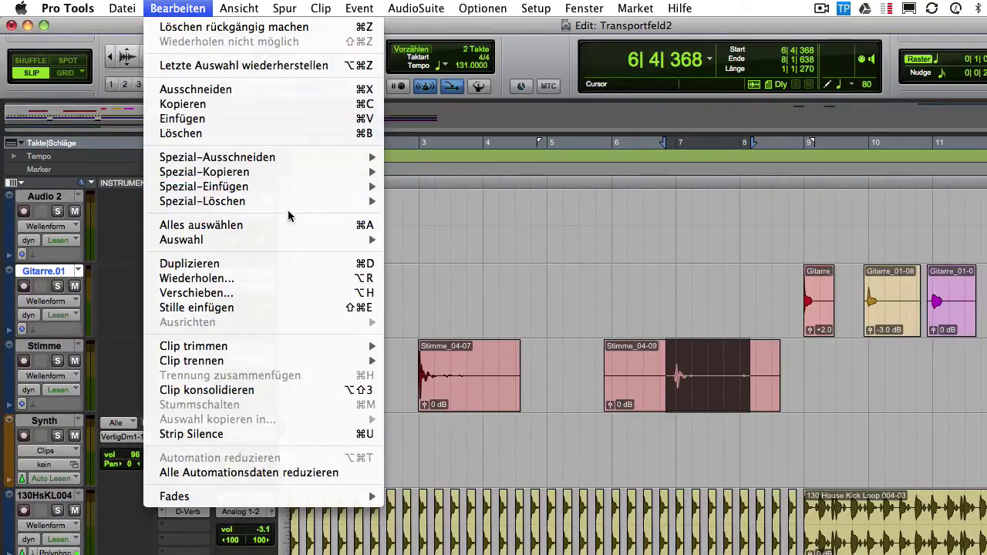
{"action": "left_click", "coordinate": [558, 287]}
Select everything on the Gitarre.01 track and, separately, everything on the Stimme track, clearing each selection
{"action": "left_click", "coordinate": [555, 293]}
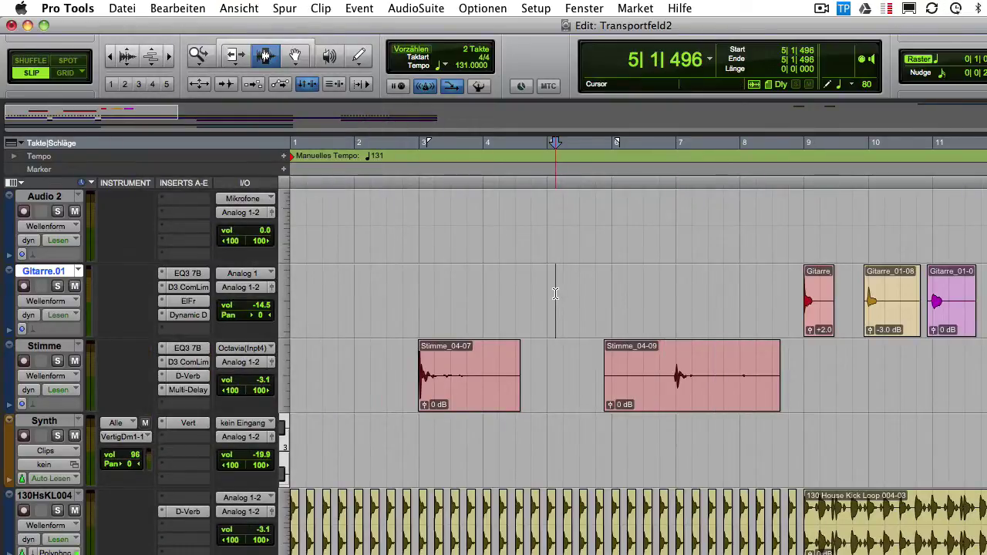
{"action": "key", "text": "super+a"}
{"action": "left_click", "coordinate": [564, 367]}
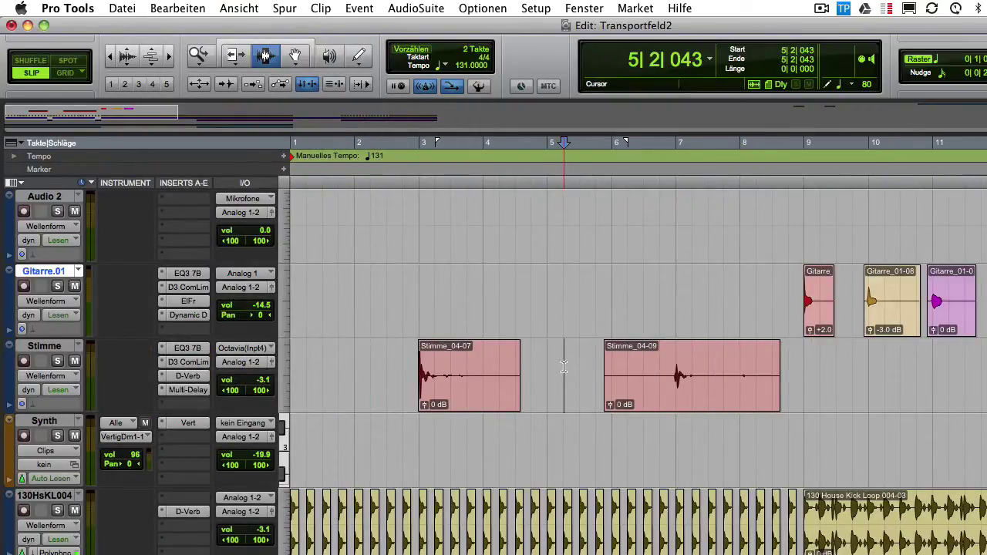
{"action": "key", "text": "super+a"}
{"action": "left_click", "coordinate": [565, 367]}
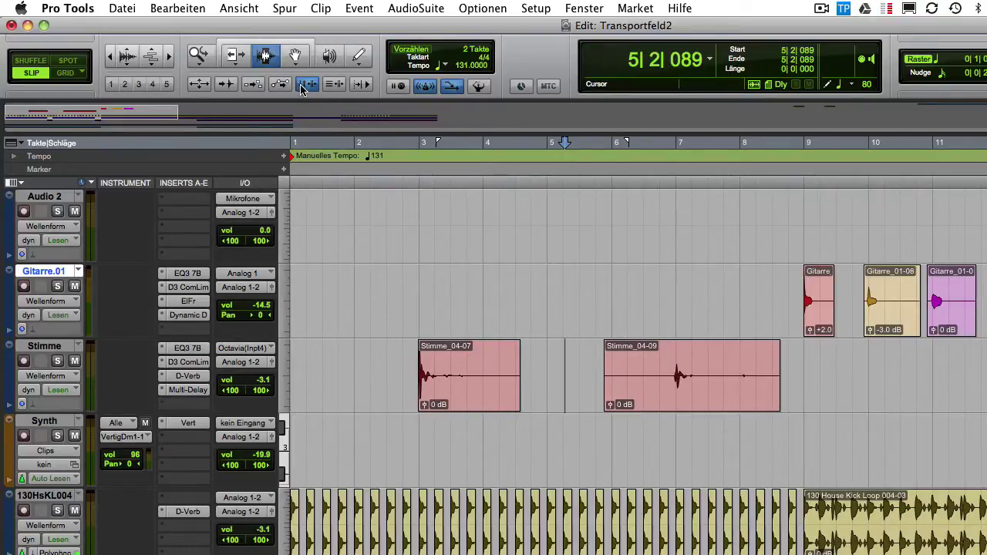
Unlink the timeline and edit selections, selecting 3|2|348 to 5|2|136 on Stimme and a separate timeline range from 5|4|889
{"action": "left_click", "coordinate": [307, 85]}
{"action": "left_click_drag", "start_coordinate": [440, 375], "coordinate": [565, 375]}
{"action": "left_click_drag", "start_coordinate": [611, 144], "coordinate": [736, 146]}
Play back the edit selection on the Stimme track and stop playback
{"action": "left_click", "coordinate": [189, 8]}
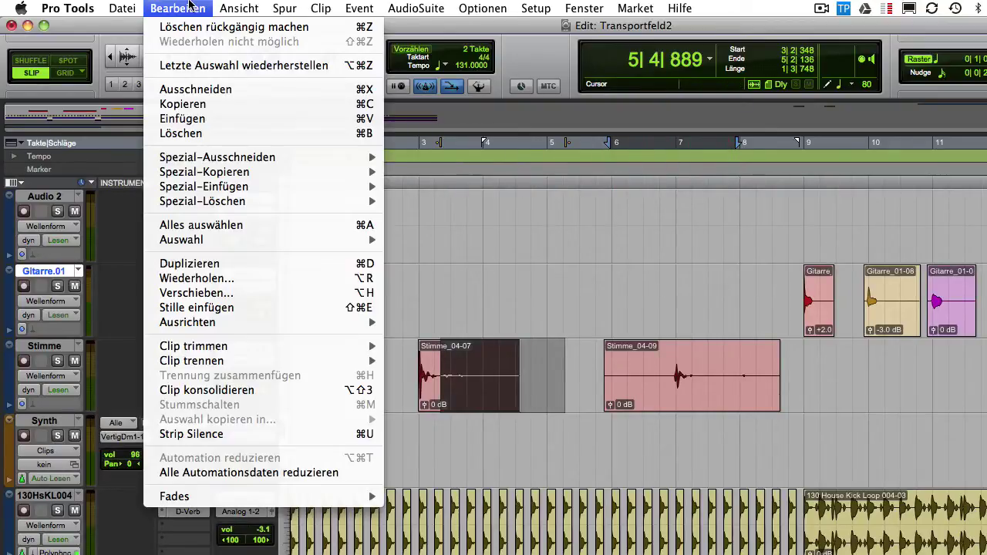
{"action": "mouse_move", "coordinate": [274, 239]}
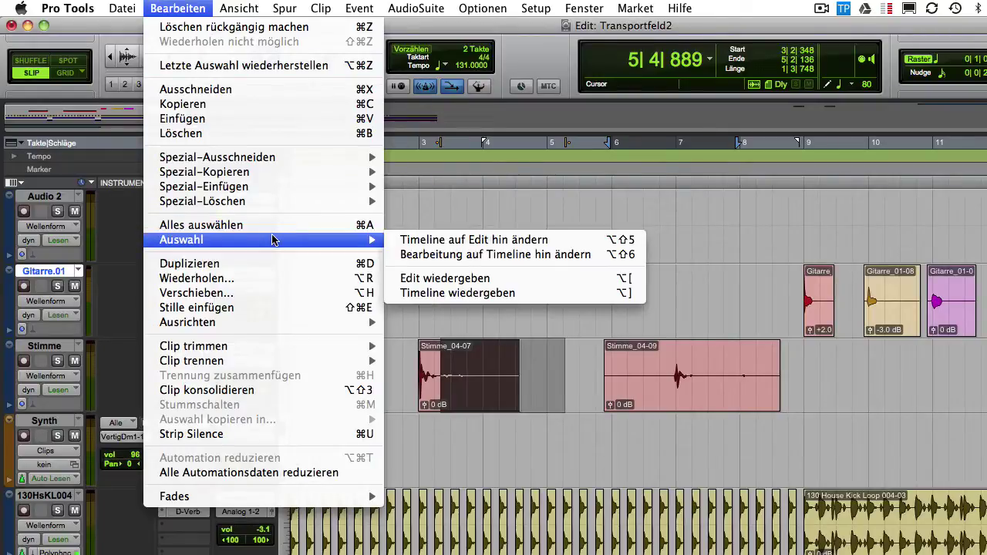
{"action": "left_click", "coordinate": [467, 283]}
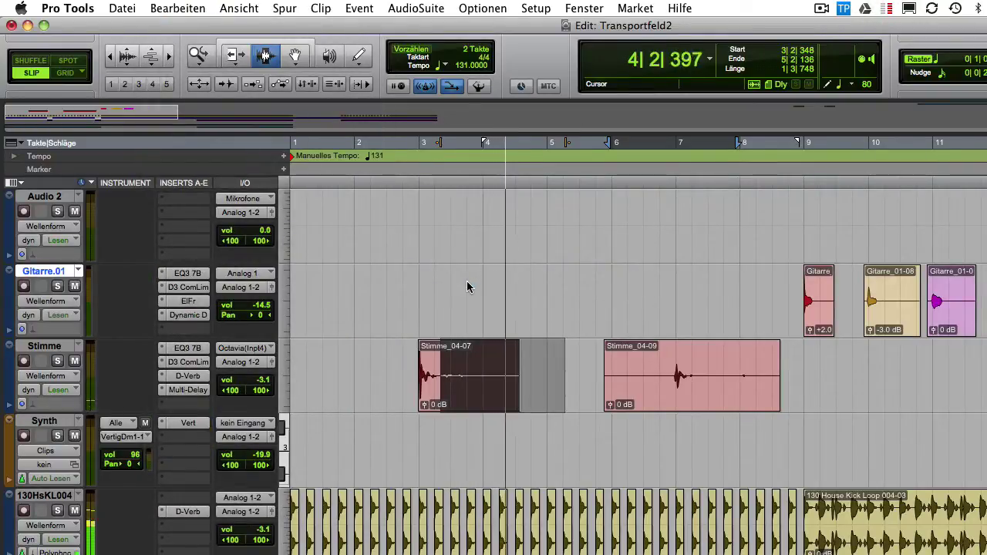
{"action": "key", "text": "space"}
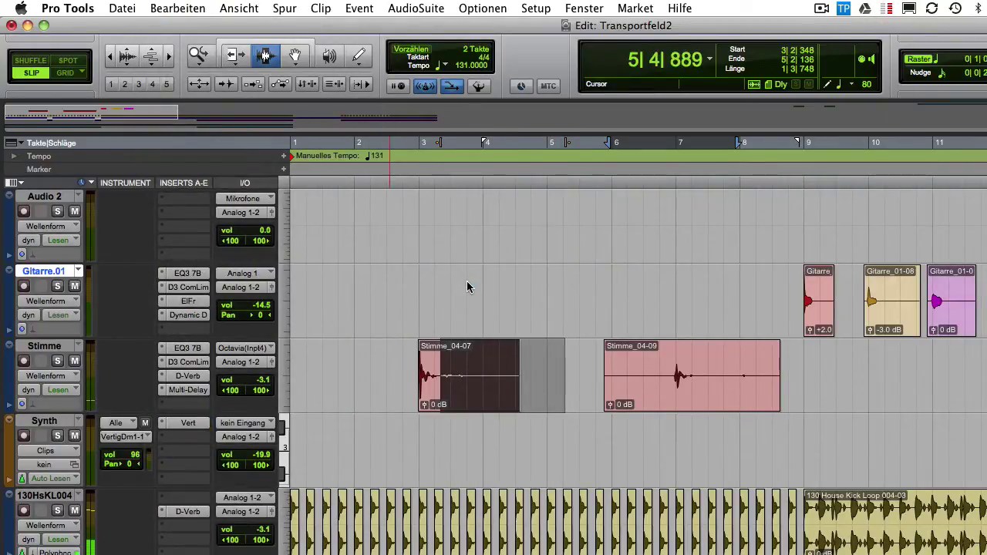
Play back the separate timeline selection and stop playback
{"action": "left_click", "coordinate": [193, 8]}
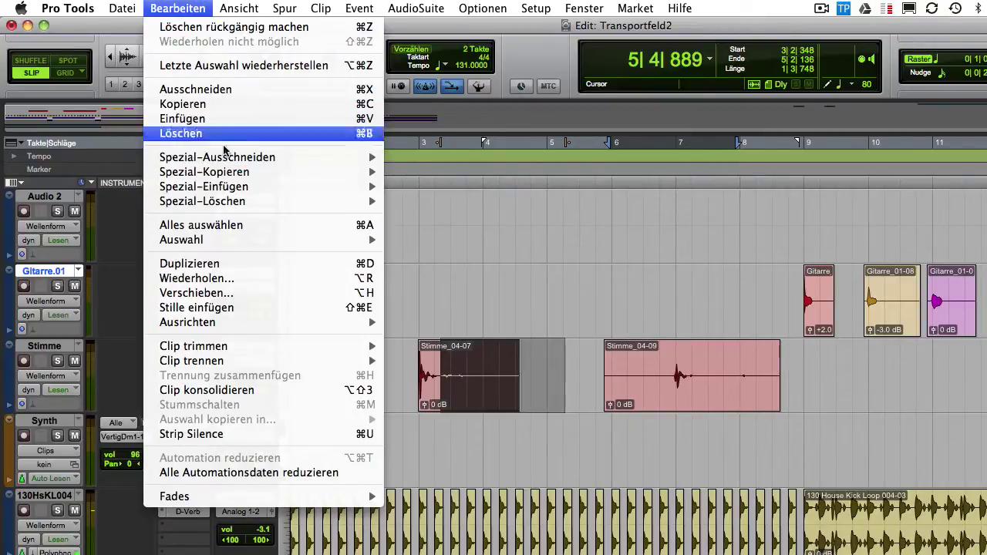
{"action": "mouse_move", "coordinate": [246, 239]}
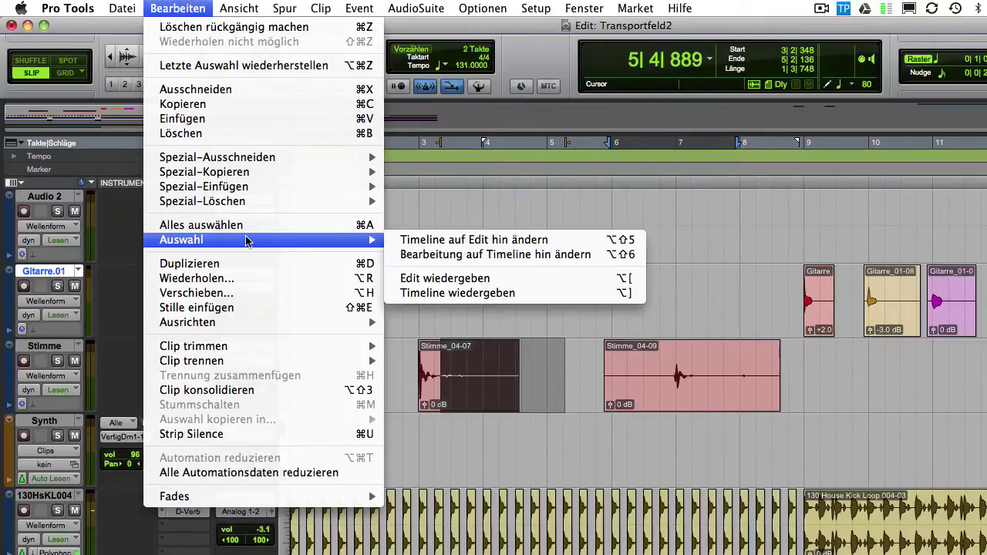
{"action": "left_click", "coordinate": [446, 294]}
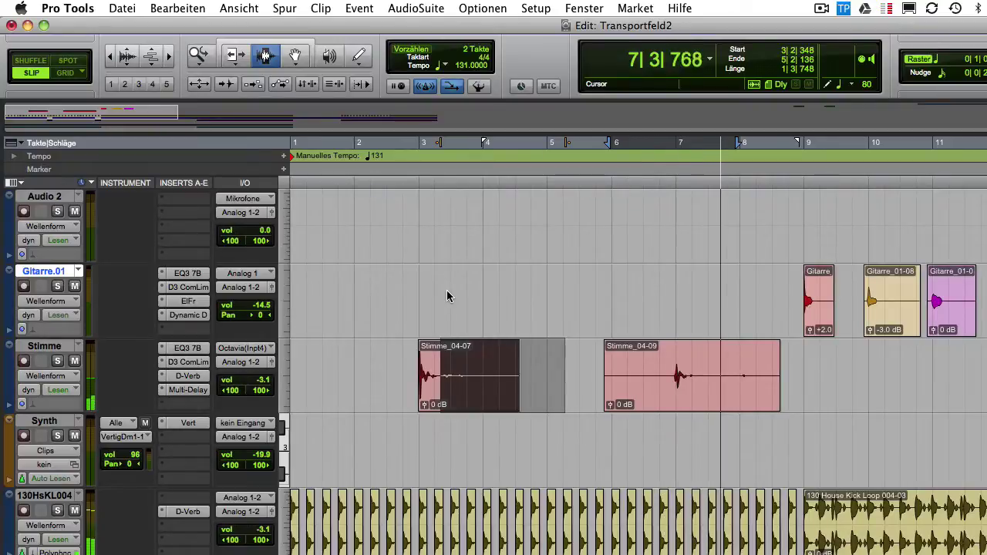
{"action": "key", "text": "space"}
Change the timeline selection to match the edit selection on the Stimme track
{"action": "left_click", "coordinate": [198, 9]}
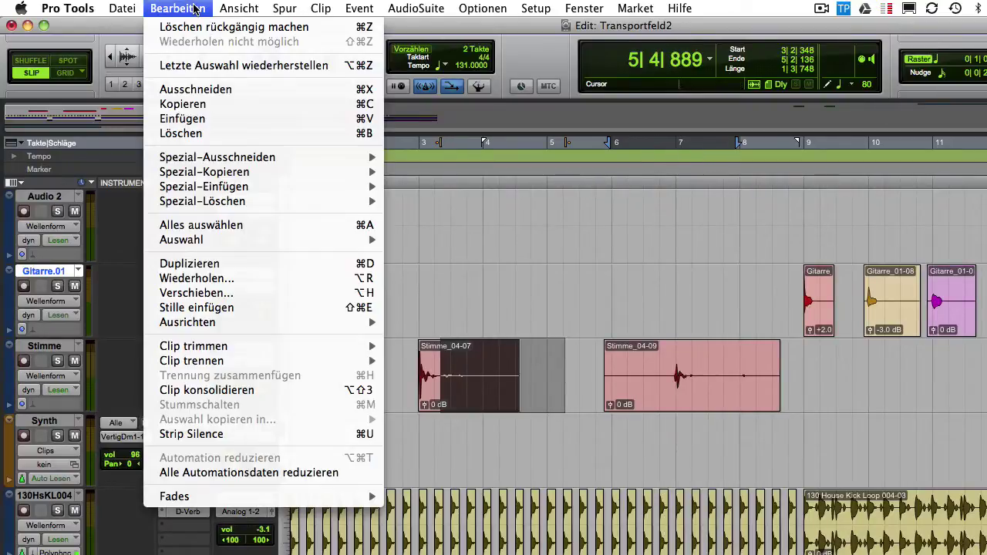
{"action": "mouse_move", "coordinate": [267, 239]}
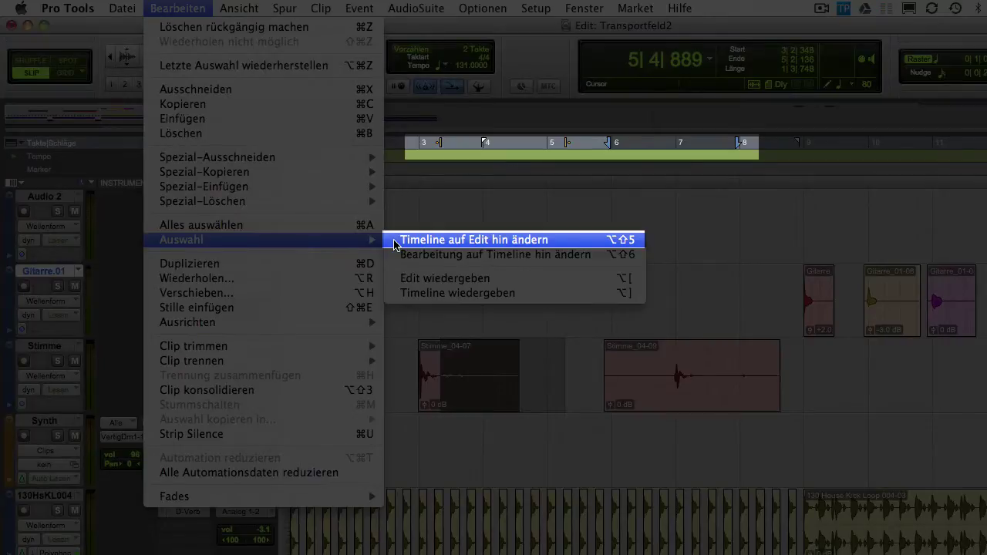
{"action": "left_click", "coordinate": [395, 242]}
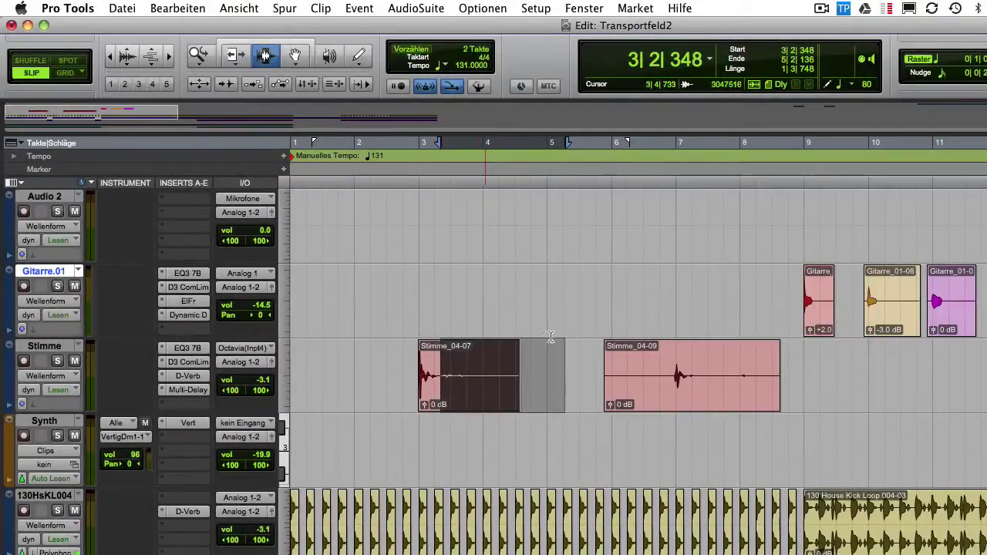
Select 6|2|029 to 9|1|255 on the Stimme track and change the edit selection to match the timeline selection
{"action": "left_click", "coordinate": [633, 364]}
{"action": "left_click_drag", "start_coordinate": [639, 365], "coordinate": [808, 373]}
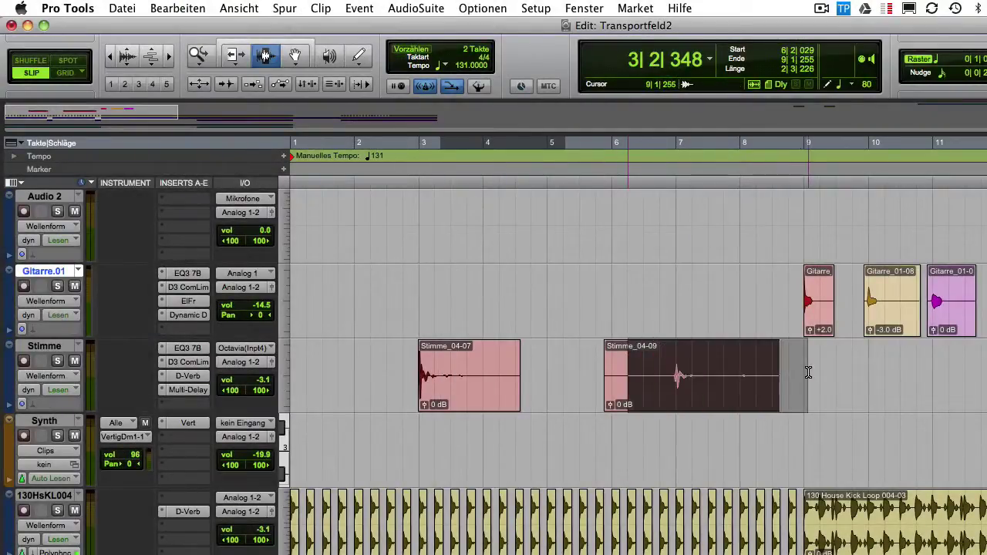
{"action": "left_click", "coordinate": [156, 9]}
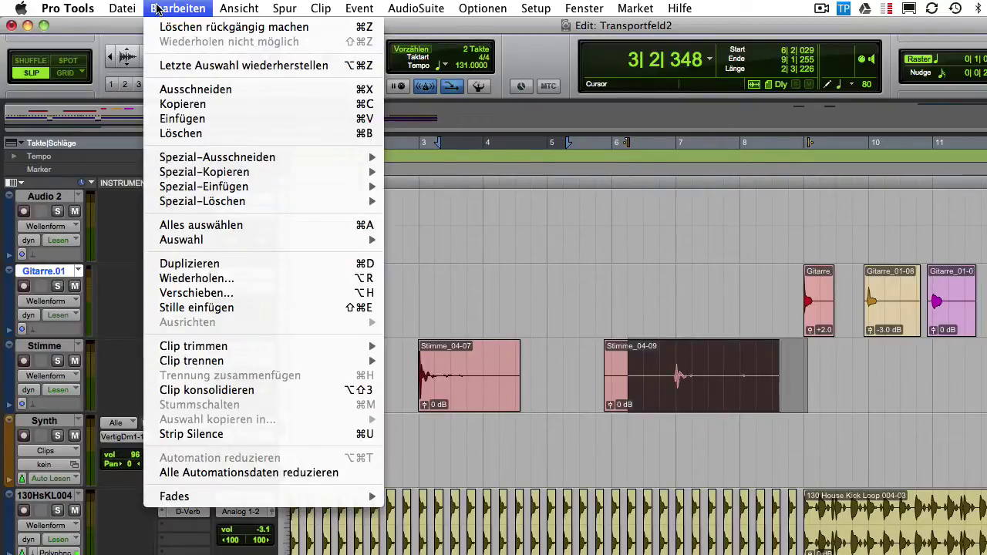
{"action": "mouse_move", "coordinate": [217, 240]}
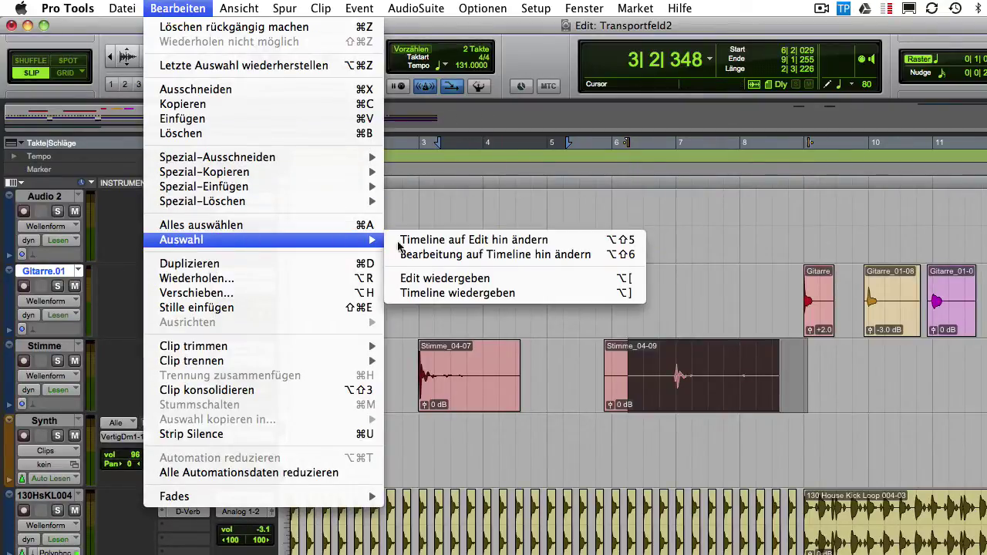
{"action": "left_click", "coordinate": [431, 255]}
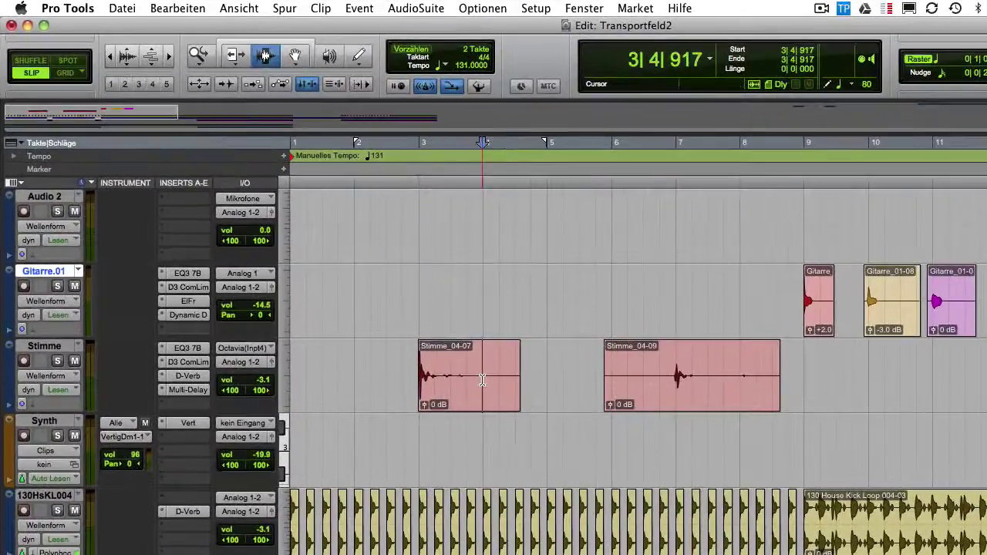
Select the Stimme_04-07 clip and duplicate it four times in a row on the Stimme track
{"action": "double_click", "coordinate": [482, 379]}
{"action": "left_click", "coordinate": [179, 8]}
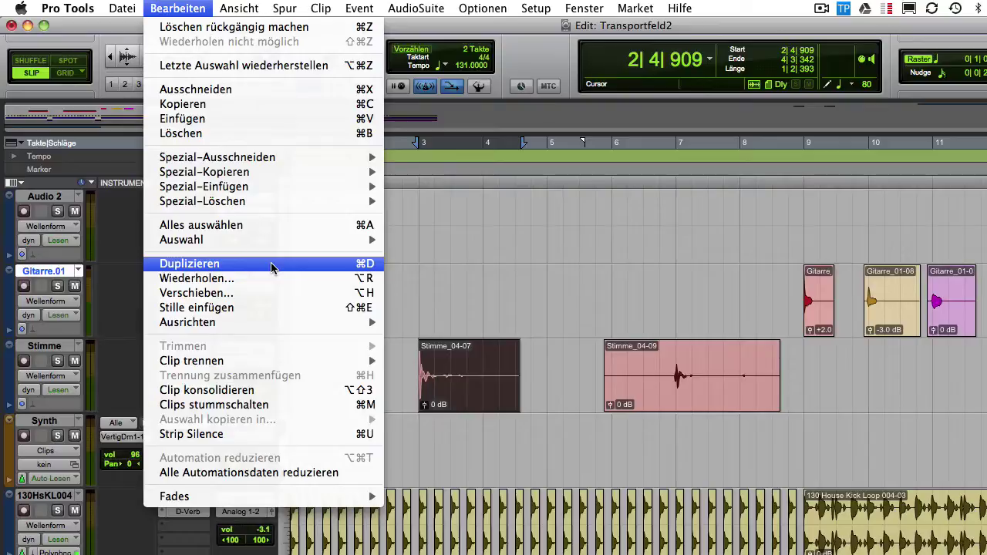
{"action": "left_click", "coordinate": [411, 277]}
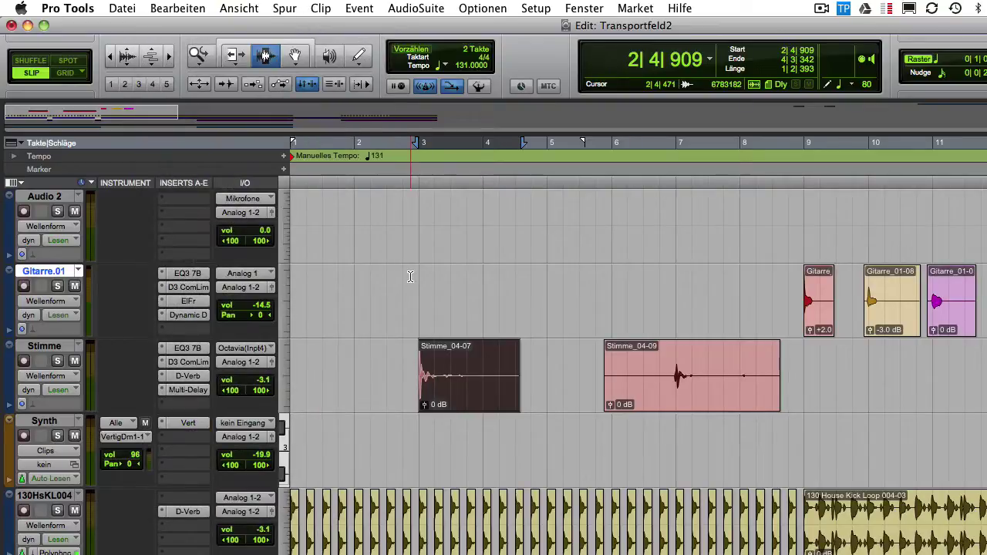
{"action": "key", "text": "super+d"}
{"action": "key", "text": "super+d"}
{"action": "key", "text": "super+d"}
{"action": "key", "text": "super+d"}
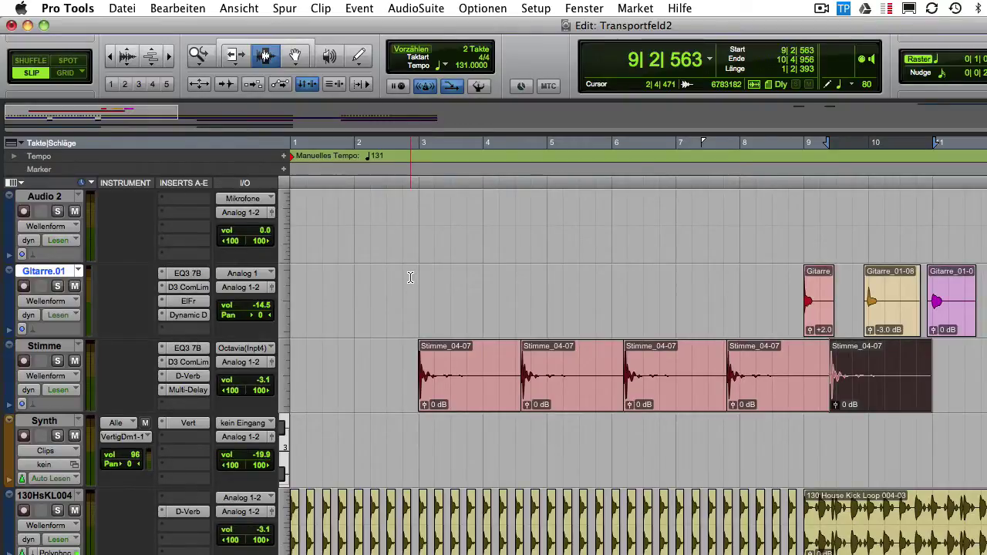
Select the four duplicates after the original Stimme_04-07 clip and delete them
{"action": "left_click", "coordinate": [549, 396], "text": "shift"}
{"action": "key", "text": "Delete"}
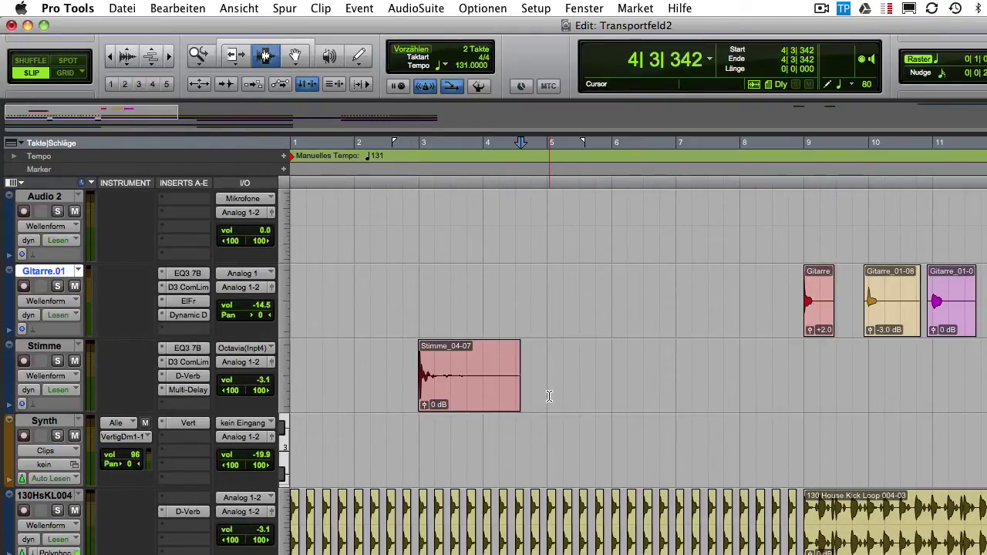
Repeat the Stimme_04-07 clip with 3 repetitions and remove the resulting copies
{"action": "left_click", "coordinate": [471, 378]}
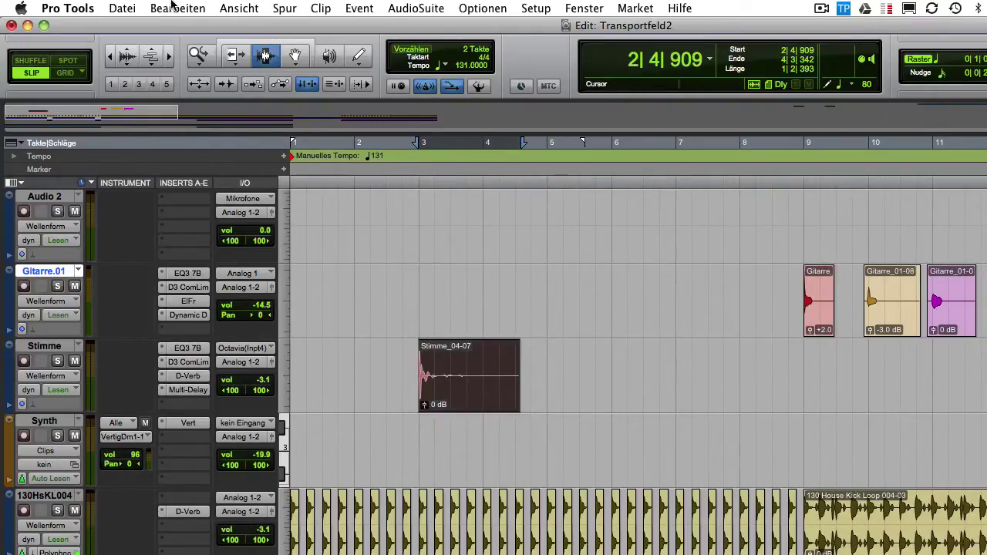
{"action": "left_click", "coordinate": [173, 7]}
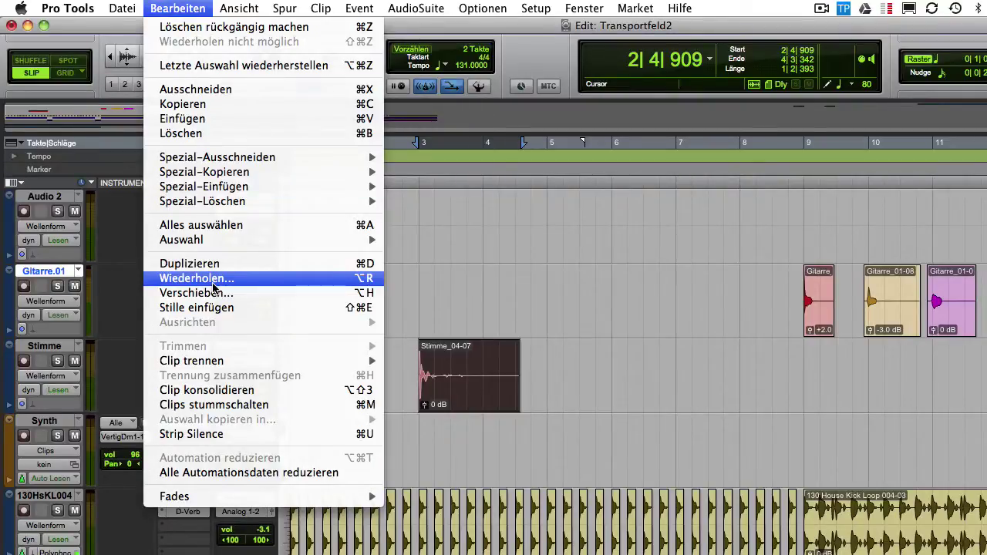
{"action": "left_click", "coordinate": [566, 284]}
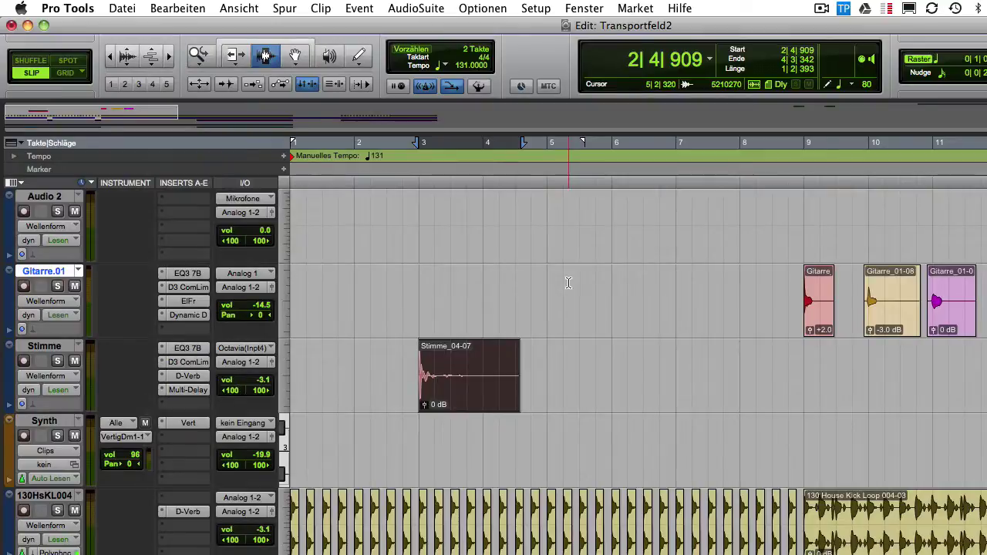
{"action": "key", "text": "alt+r"}
{"action": "type", "text": "3"}
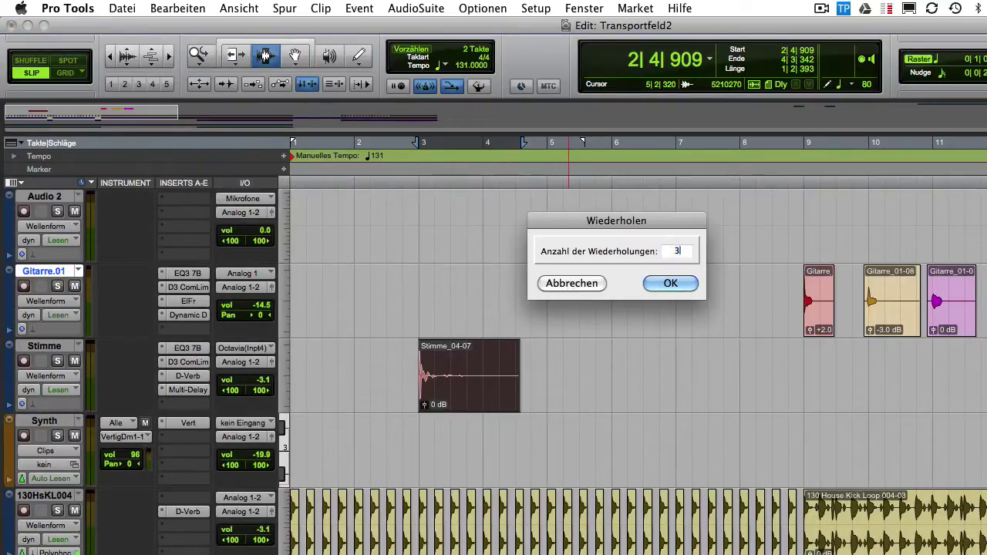
{"action": "key", "text": "Return"}
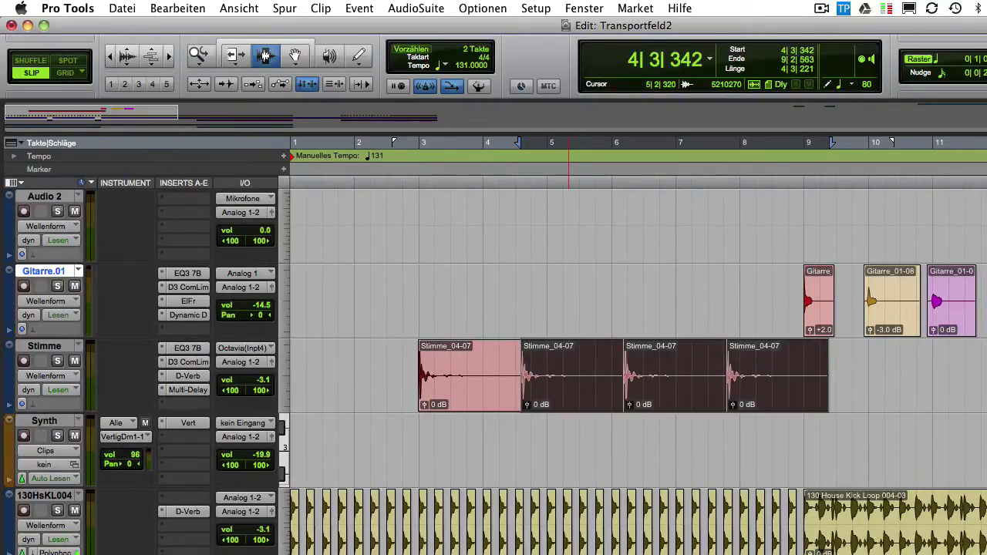
{"action": "key", "text": "super+z"}
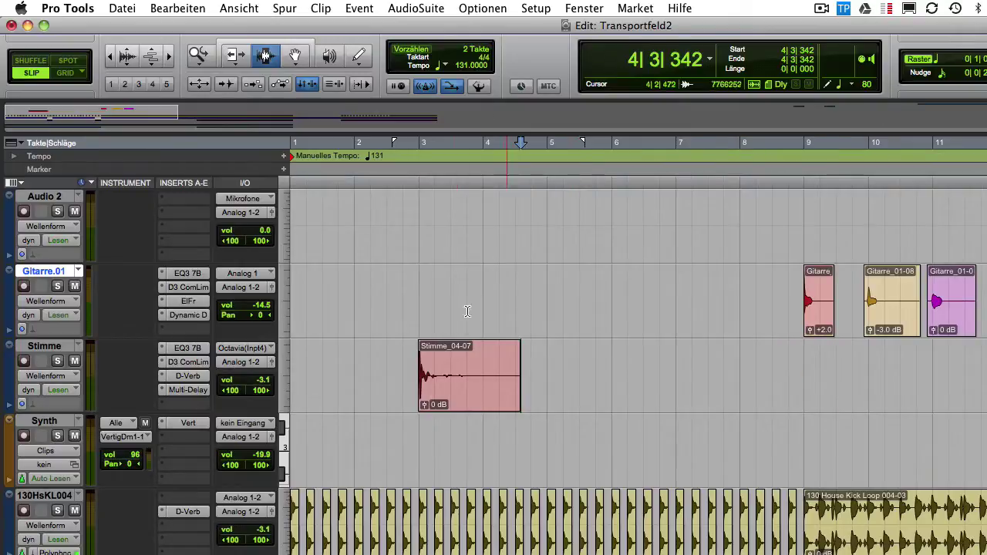
Shift the Stimme_04-07 clip later by 4|0|000 bars and beats
{"action": "left_click", "coordinate": [429, 398]}
{"action": "left_click", "coordinate": [174, 8]}
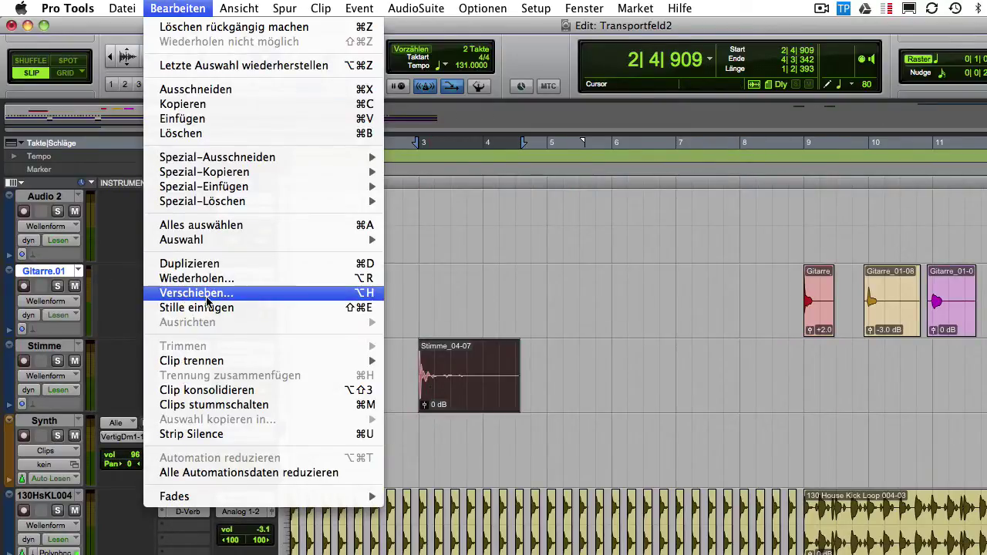
{"action": "left_click", "coordinate": [490, 298]}
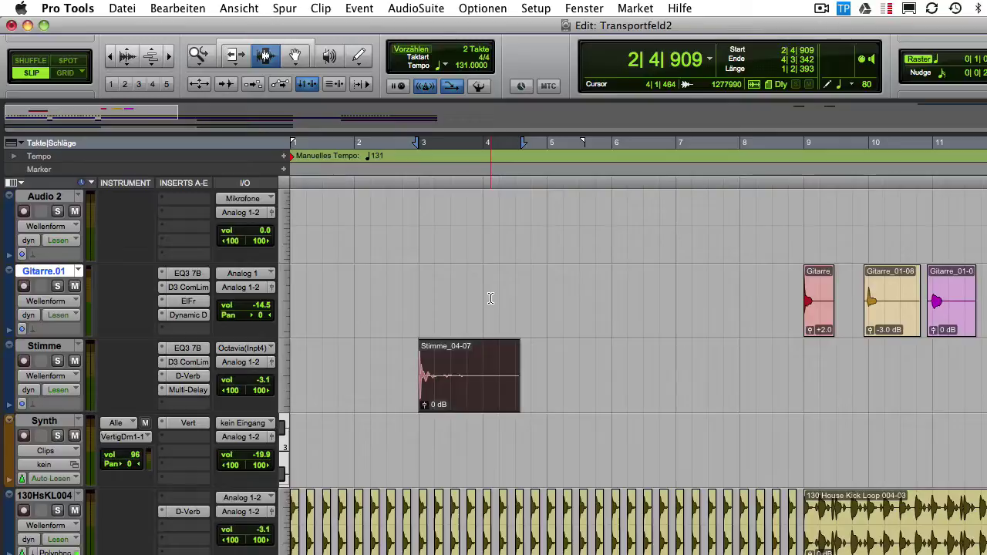
{"action": "key", "text": "alt+h"}
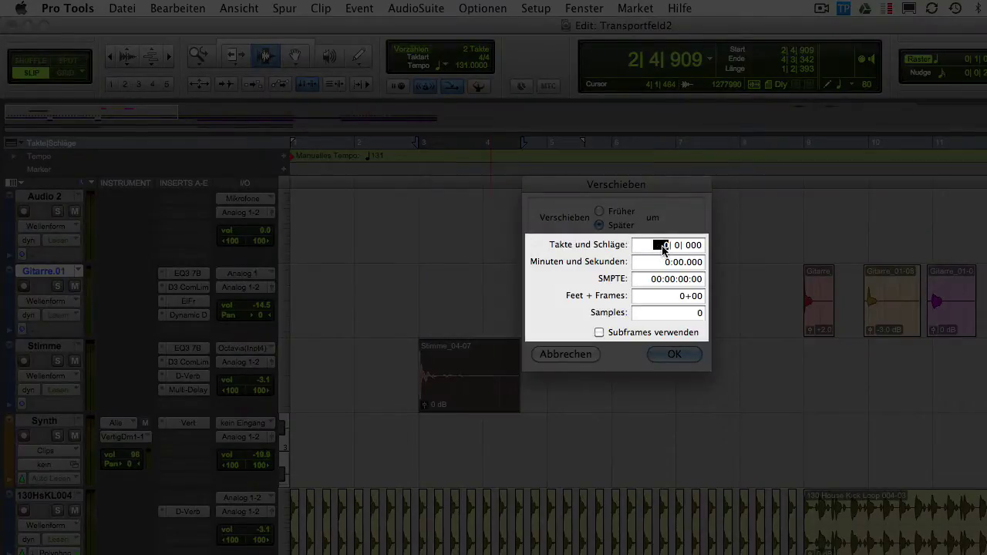
{"action": "type", "text": "4"}
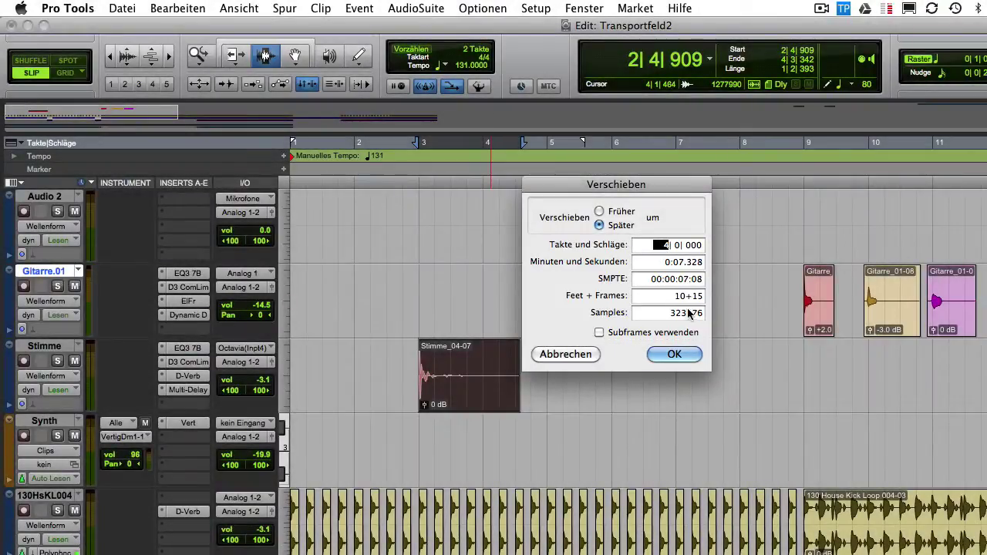
{"action": "left_click", "coordinate": [674, 354]}
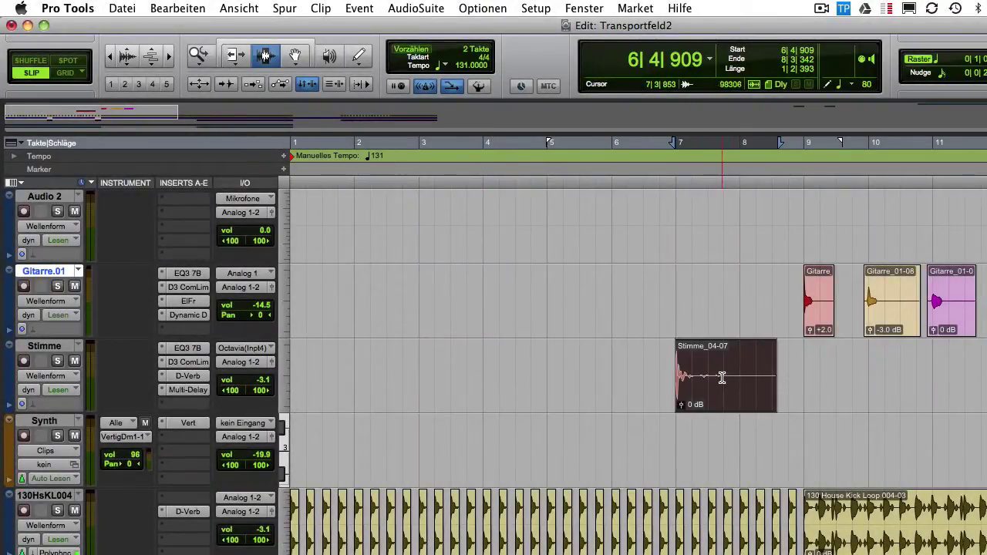
Clear the range 7|3|899 to 8|2|923 from the Stimme_04-07 clip in Slip mode and undo it
{"action": "left_click", "coordinate": [723, 380]}
{"action": "left_click_drag", "start_coordinate": [723, 379], "coordinate": [775, 380]}
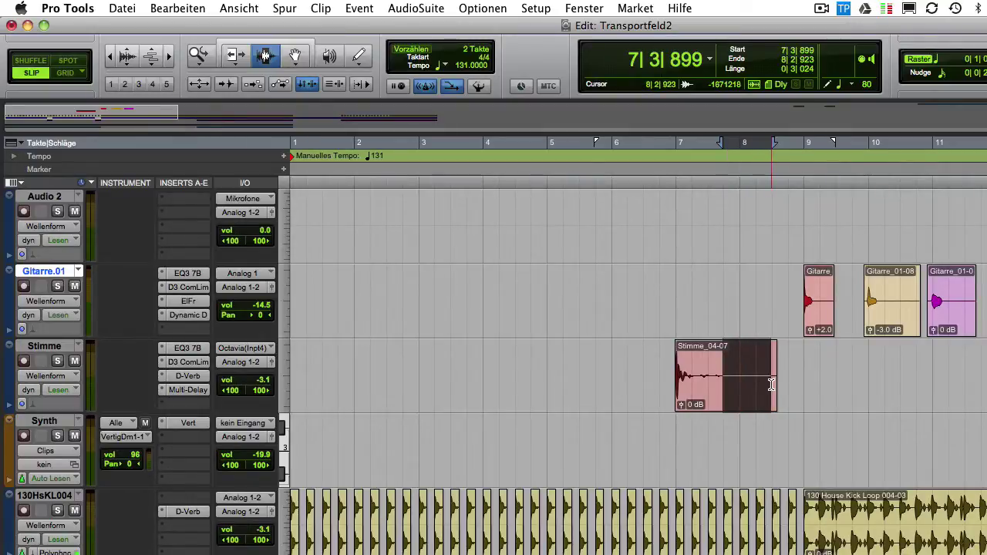
{"action": "left_click", "coordinate": [176, 10]}
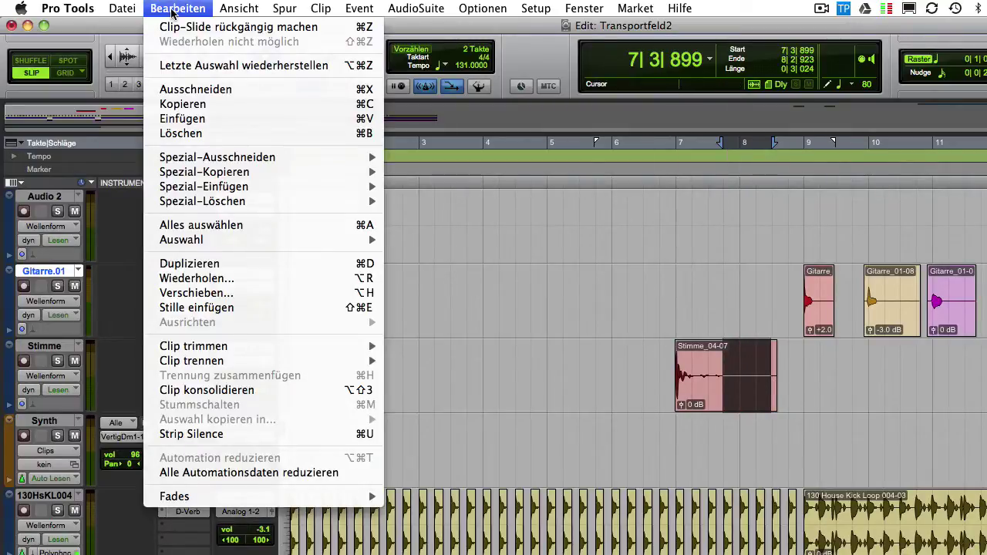
{"action": "left_click", "coordinate": [242, 309]}
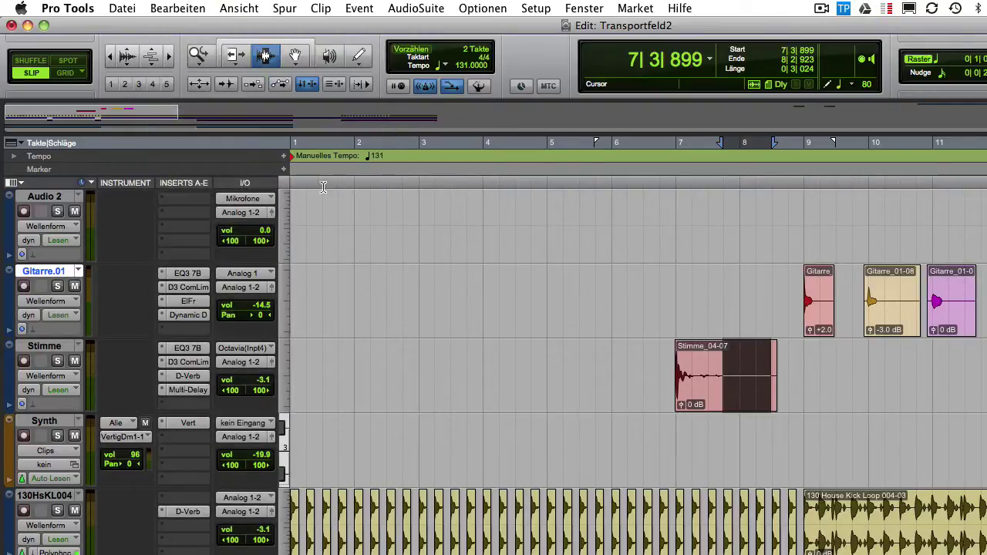
{"action": "key", "text": "Delete"}
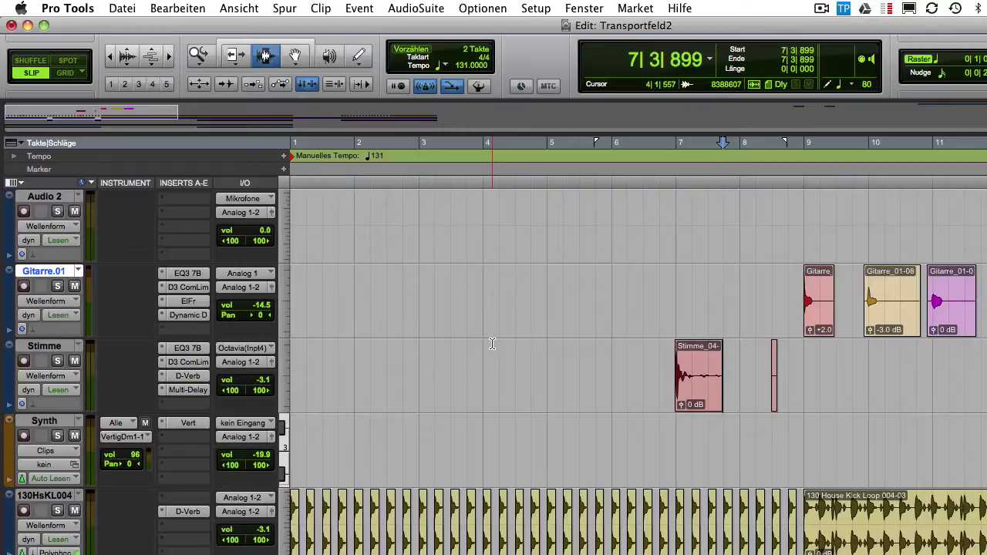
{"action": "key", "text": "super+z"}
Switch to Shuffle mode, insert silence over the selected range of the Stimme_04-07 clip and undo the insertion
{"action": "left_click", "coordinate": [36, 62]}
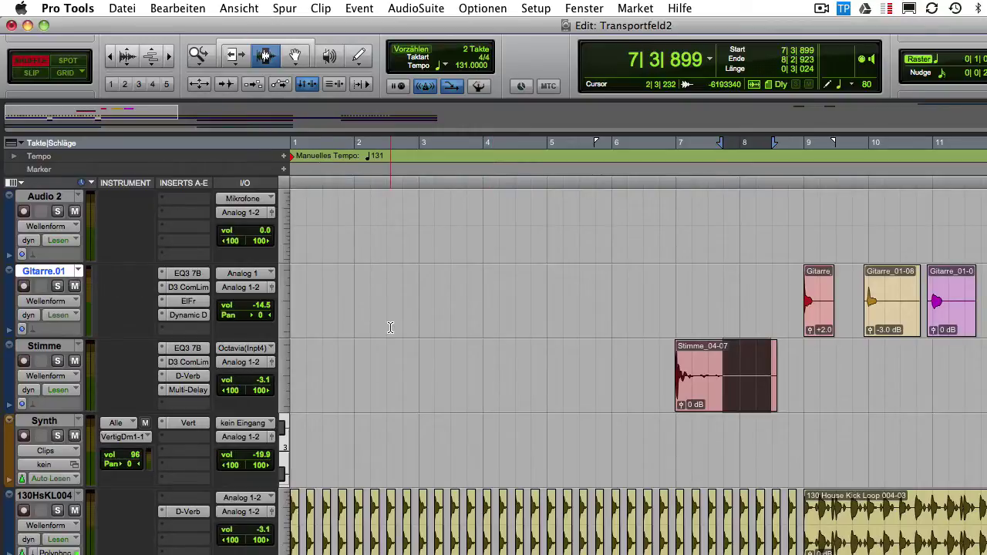
{"action": "key", "text": "shift+super+e"}
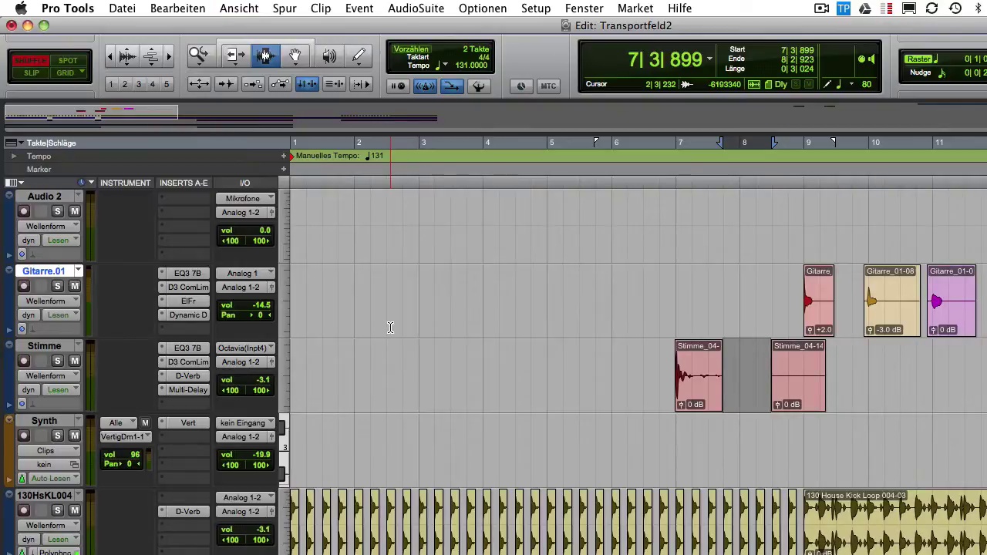
{"action": "key", "text": "super+z"}
Select the Gitarre_01-08 clip and align it to the next clip on the Gitarre.01 track
{"action": "double_click", "coordinate": [889, 295]}
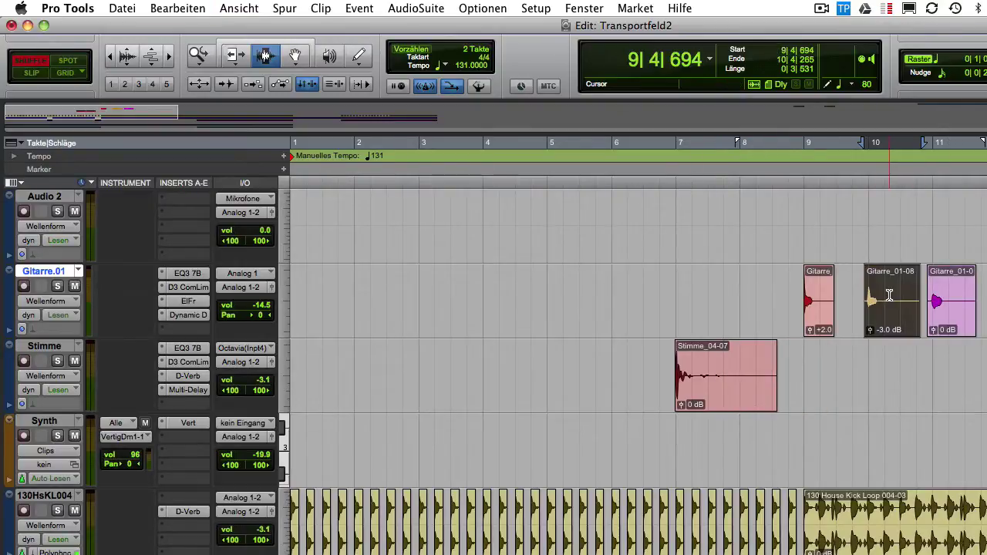
{"action": "left_click", "coordinate": [193, 7]}
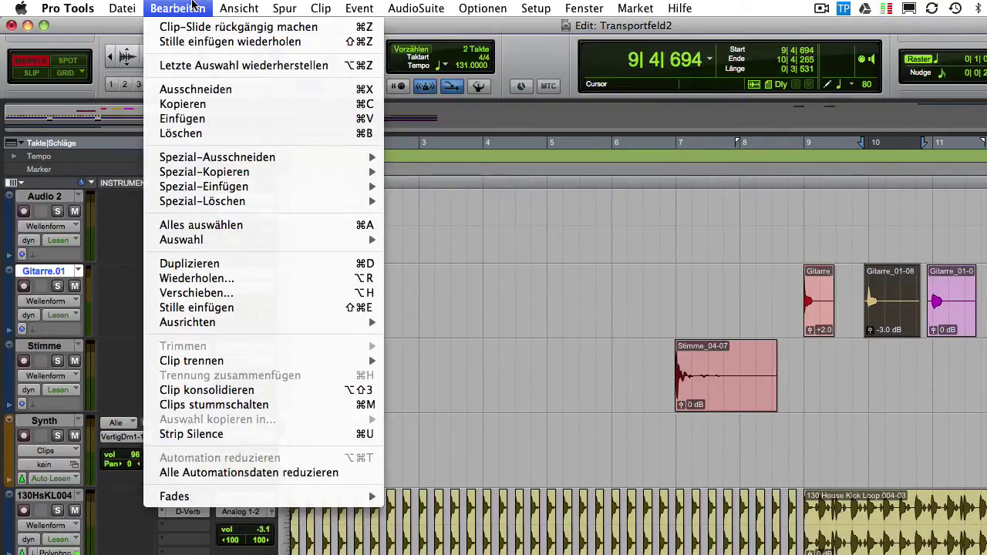
{"action": "mouse_move", "coordinate": [330, 334]}
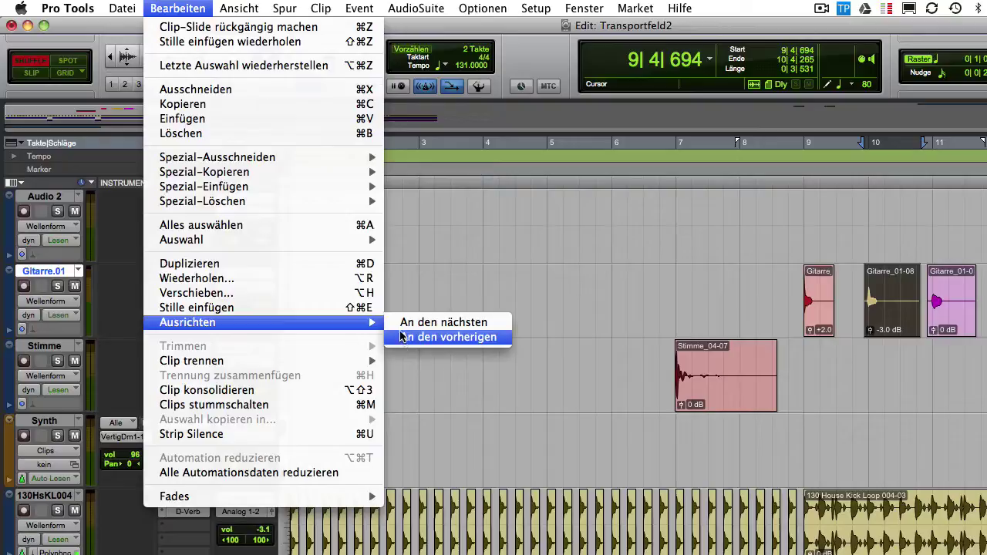
{"action": "left_click", "coordinate": [401, 327]}
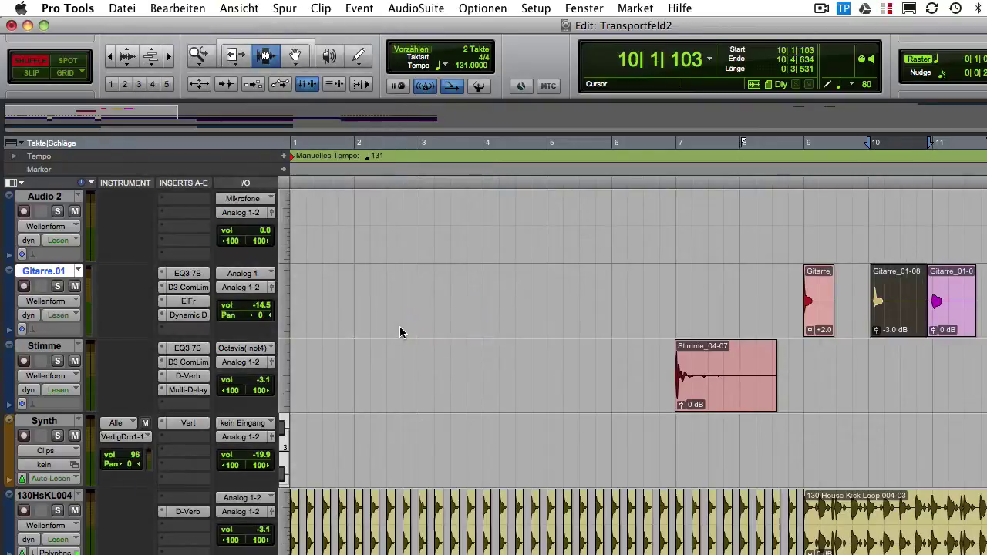
Align the Gitarre_01-08 clip to the previous clip on the Gitarre.01 track
{"action": "left_click", "coordinate": [170, 8]}
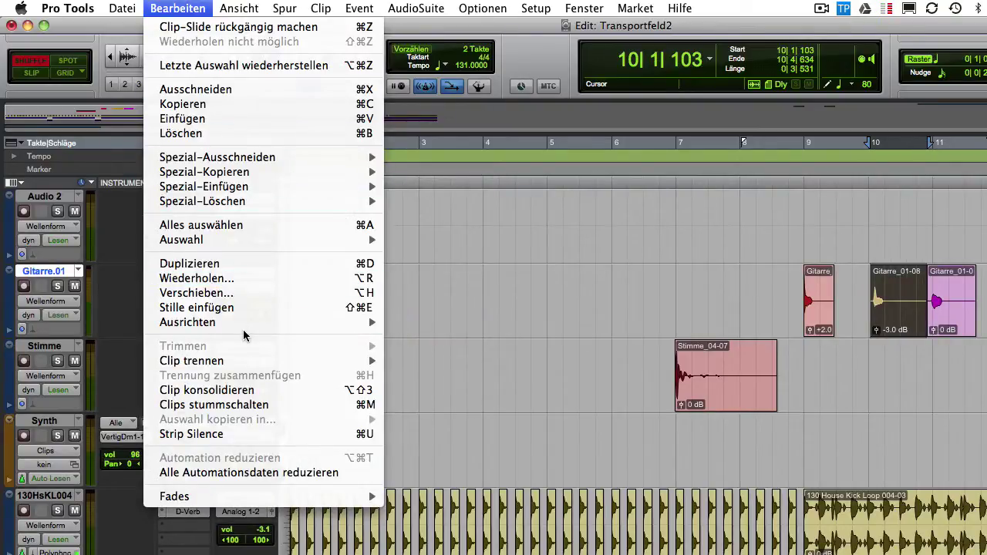
{"action": "mouse_move", "coordinate": [244, 327]}
{"action": "left_click", "coordinate": [432, 336]}
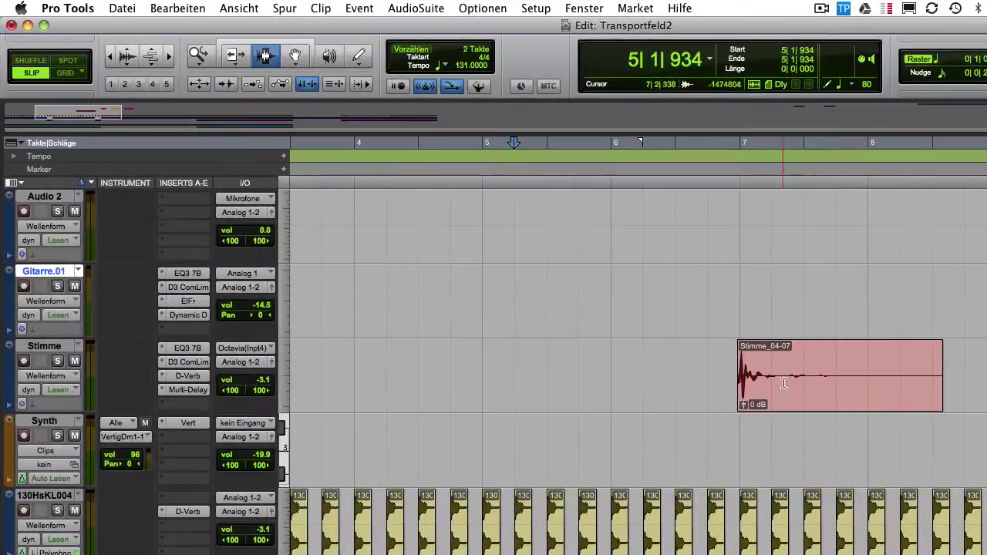
Select the range 7|2|453 to 7|3|876 in the Stimme_04-07 clip, trim the clip to the selection and undo the trim
{"action": "left_click_drag", "start_coordinate": [787, 378], "coordinate": [833, 392]}
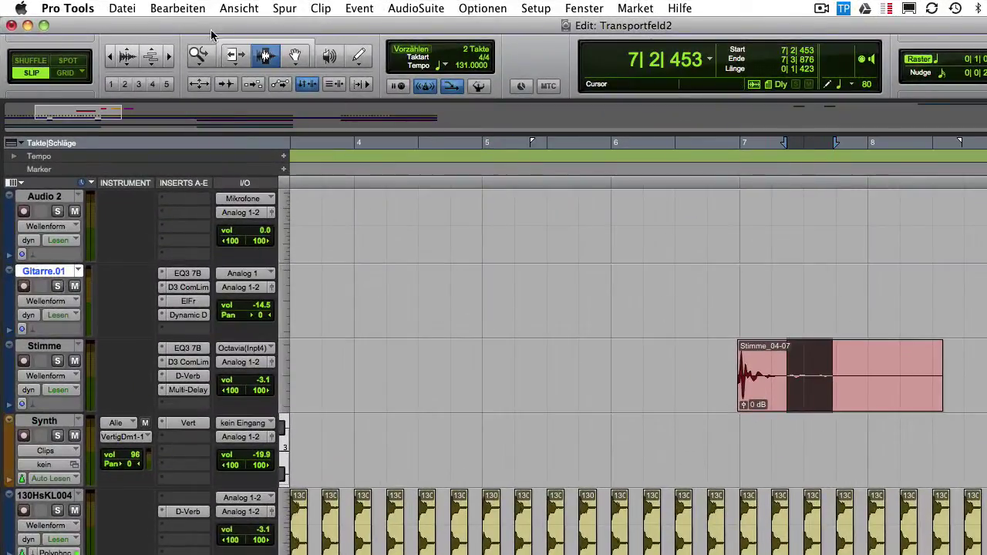
{"action": "left_click", "coordinate": [197, 14]}
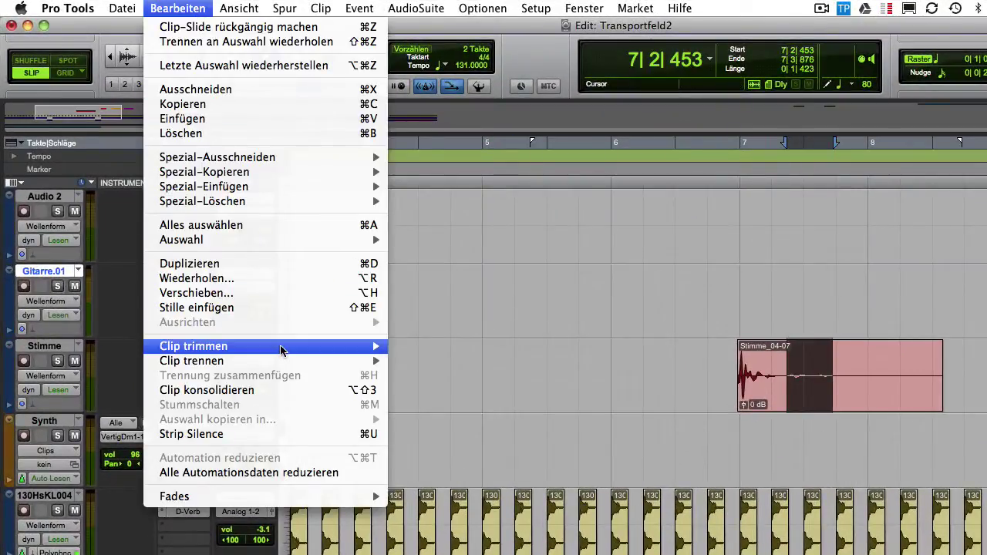
{"action": "mouse_move", "coordinate": [281, 347]}
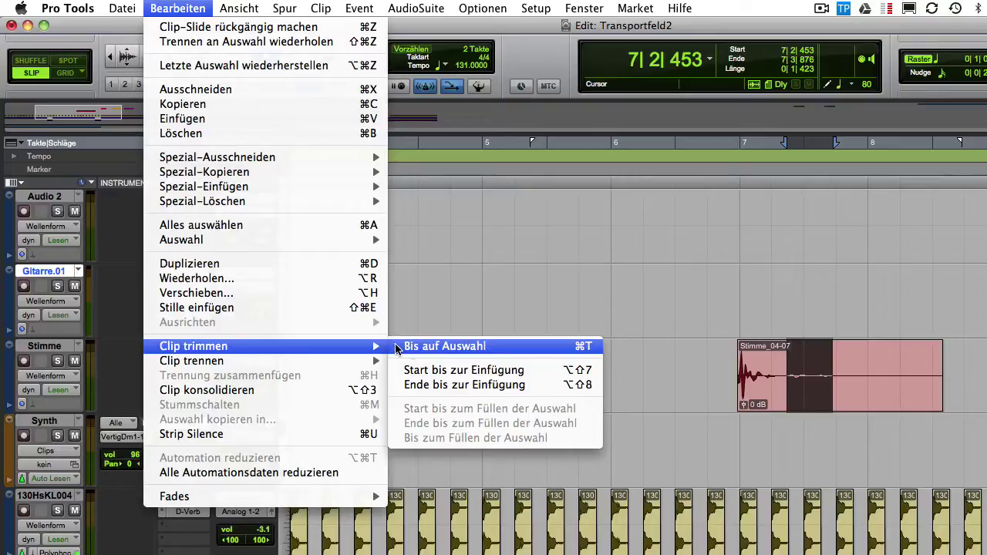
{"action": "left_click", "coordinate": [647, 365]}
{"action": "key", "text": "super+t"}
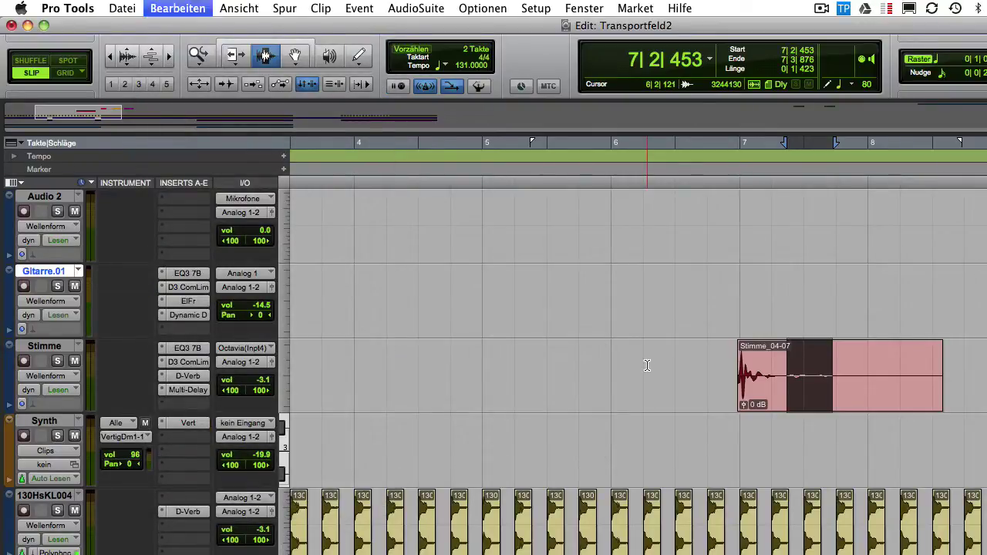
{"action": "key", "text": "super+z"}
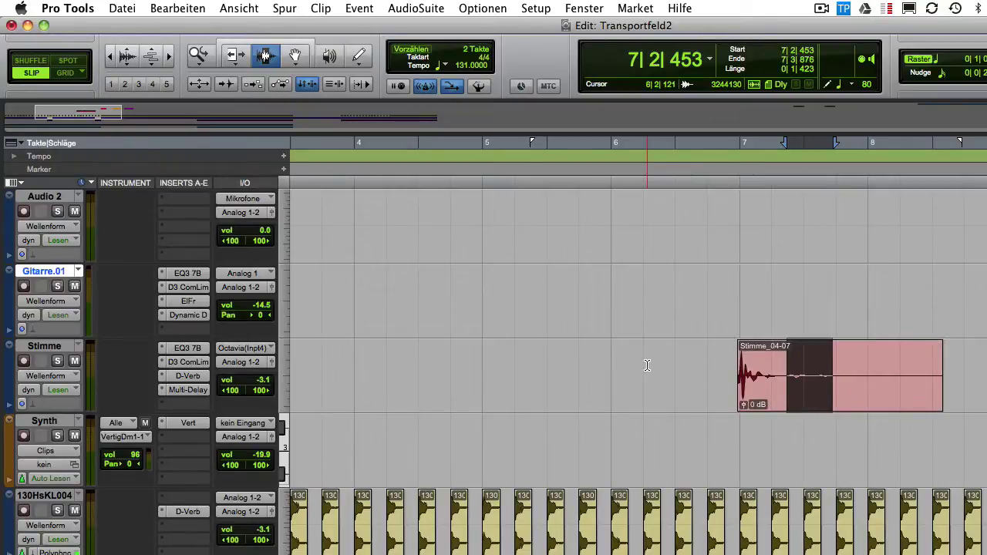
Trim the start of the Stimme_04-07 clip to the insertion point at 7|2|361 and its end to an insertion point in bar 8
{"action": "left_click", "coordinate": [198, 7]}
{"action": "mouse_move", "coordinate": [342, 345]}
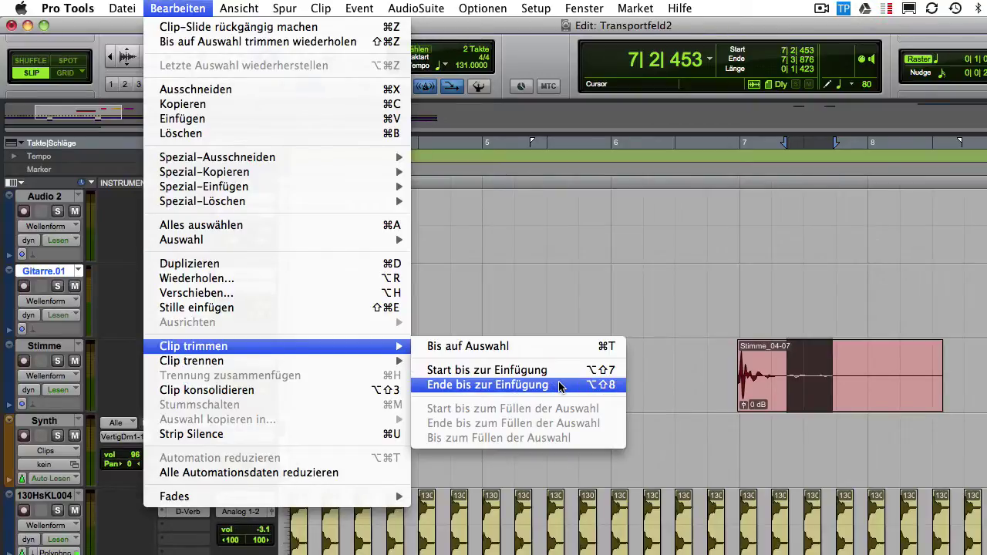
{"action": "key", "text": "Escape"}
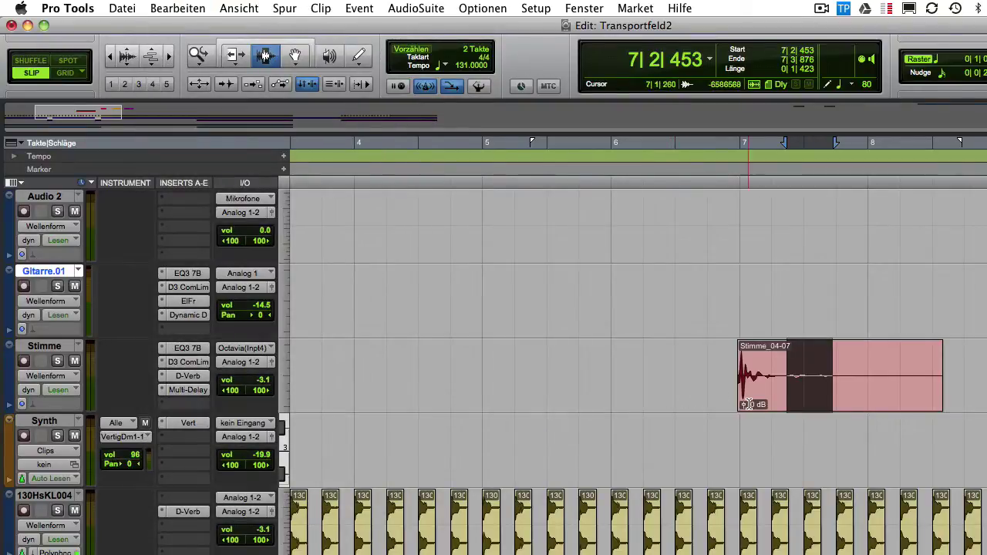
{"action": "left_click", "coordinate": [784, 381]}
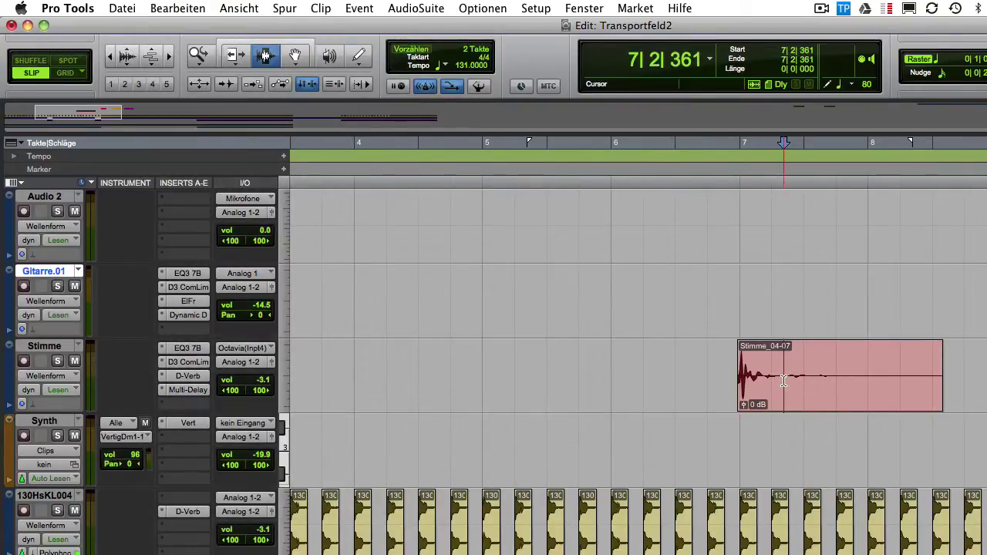
{"action": "key", "text": "a"}
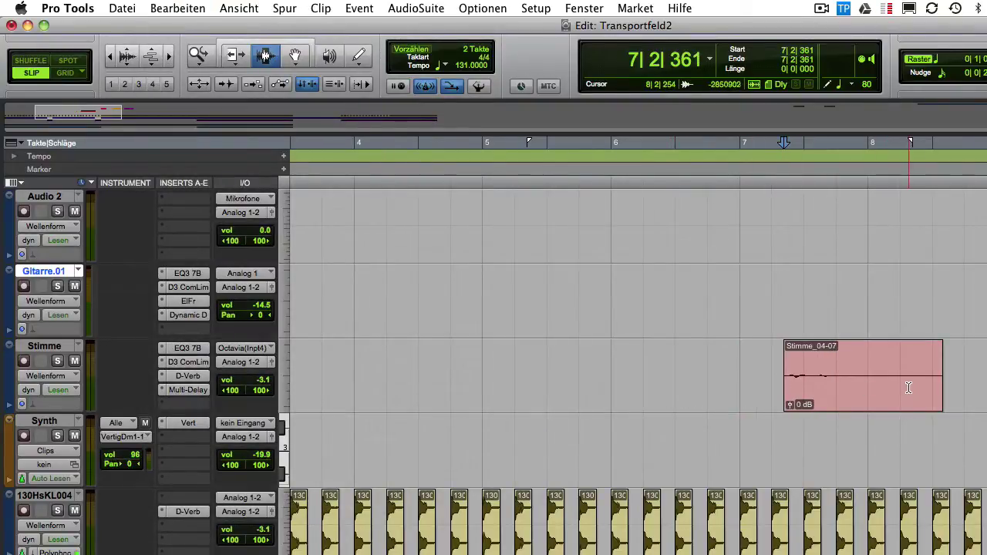
{"action": "left_click", "coordinate": [901, 384]}
{"action": "key", "text": "s"}
Trim the Stimme_04-07 clip's start to 7|3|069 and its end to 8|1|200, and undo all the insertion-point trims
{"action": "left_click", "coordinate": [807, 378]}
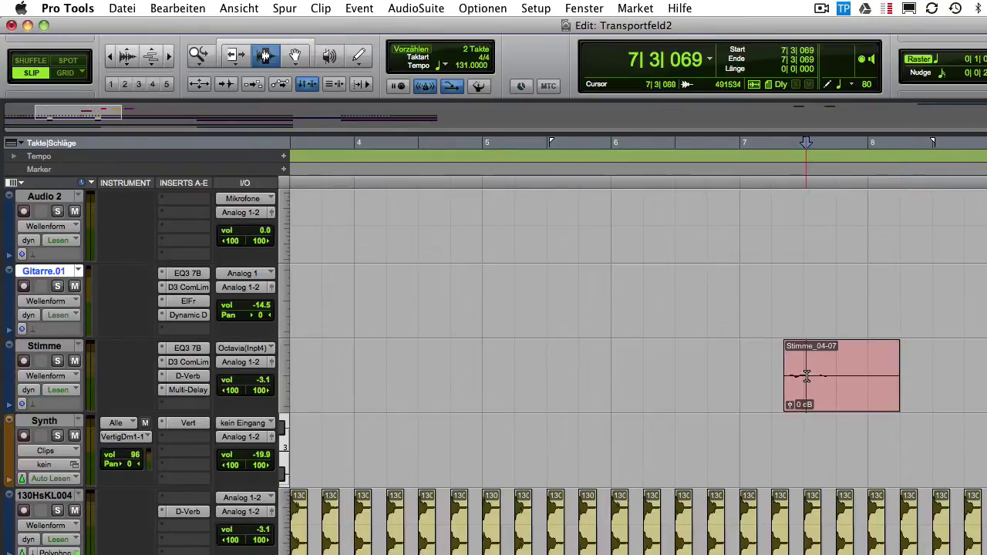
{"action": "key", "text": "a"}
{"action": "left_click", "coordinate": [875, 372]}
{"action": "key", "text": "s"}
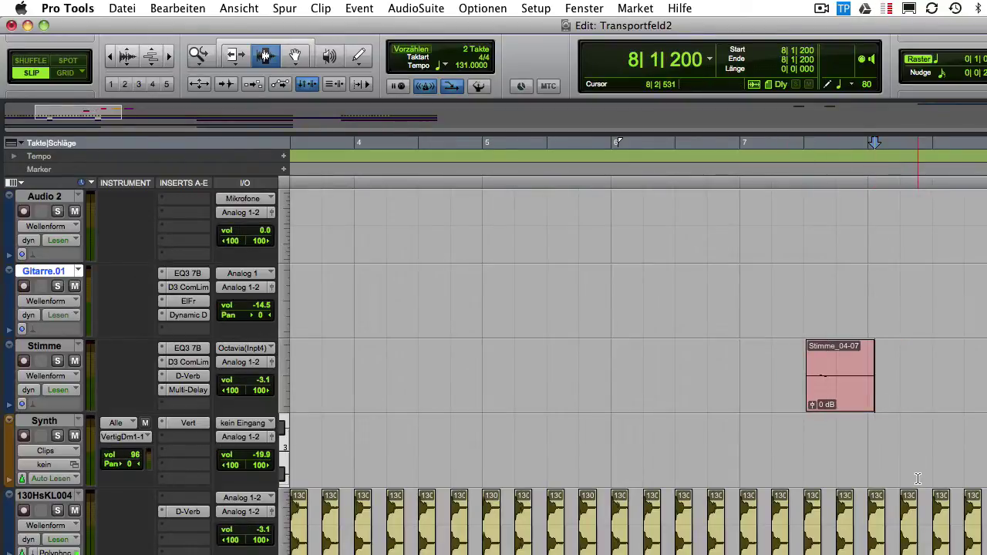
{"action": "key", "text": "super+z"}
{"action": "key", "text": "super+z"}
{"action": "key", "text": "super+z"}
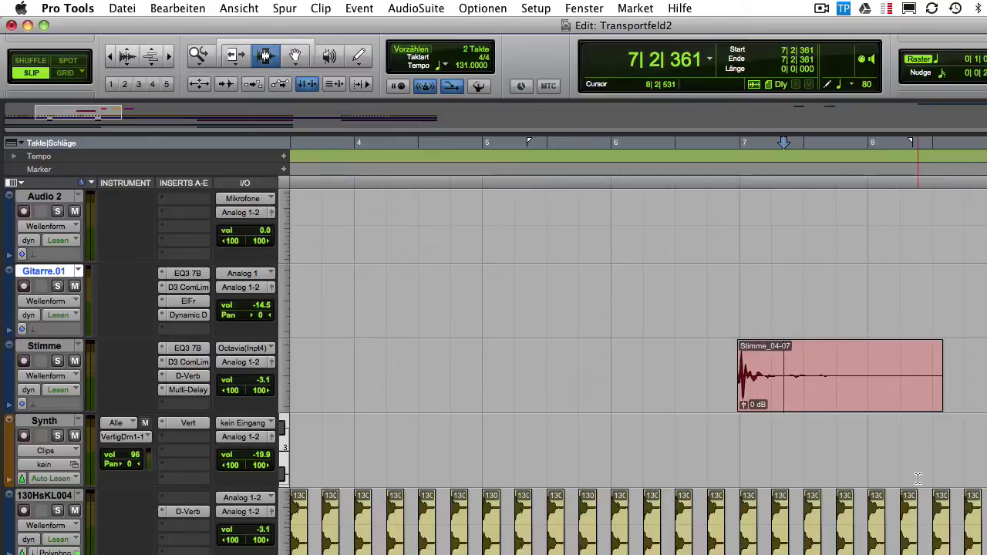
Select the range 6|2|190 to 7|3|184 on the Stimme track and trim the clip's start to fill the selection
{"action": "left_click_drag", "start_coordinate": [810, 382], "coordinate": [649, 380]}
{"action": "left_click", "coordinate": [186, 8]}
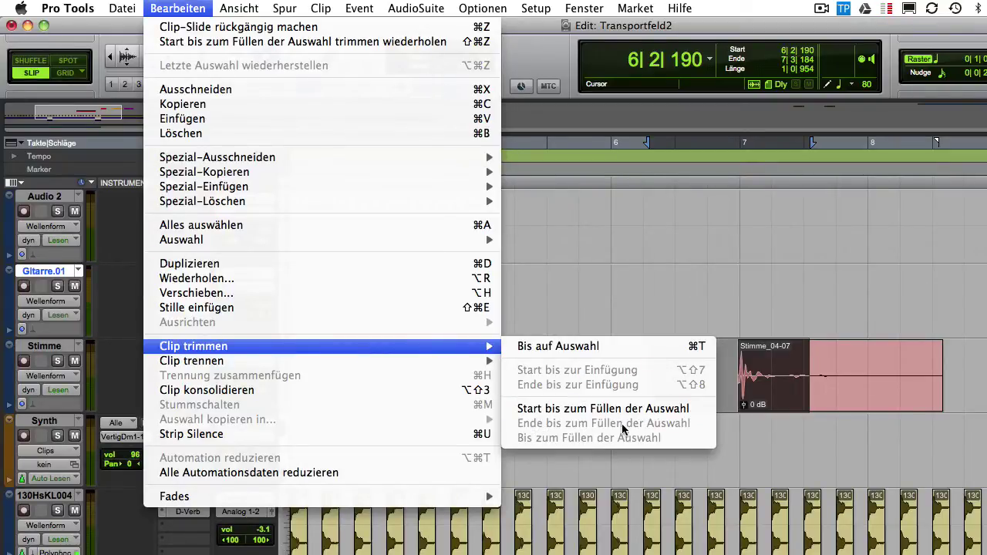
{"action": "left_click", "coordinate": [616, 410]}
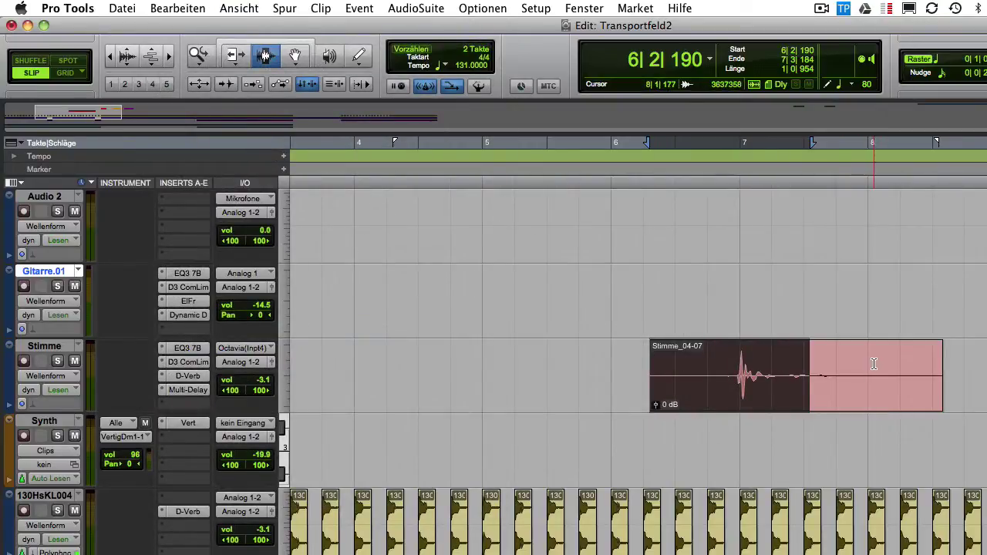
Select the range 8|1|131 to 8|4|570 over the end of the Stimme_04-07 clip and trim its end to fill the selection
{"action": "left_click_drag", "start_coordinate": [873, 366], "coordinate": [984, 369]}
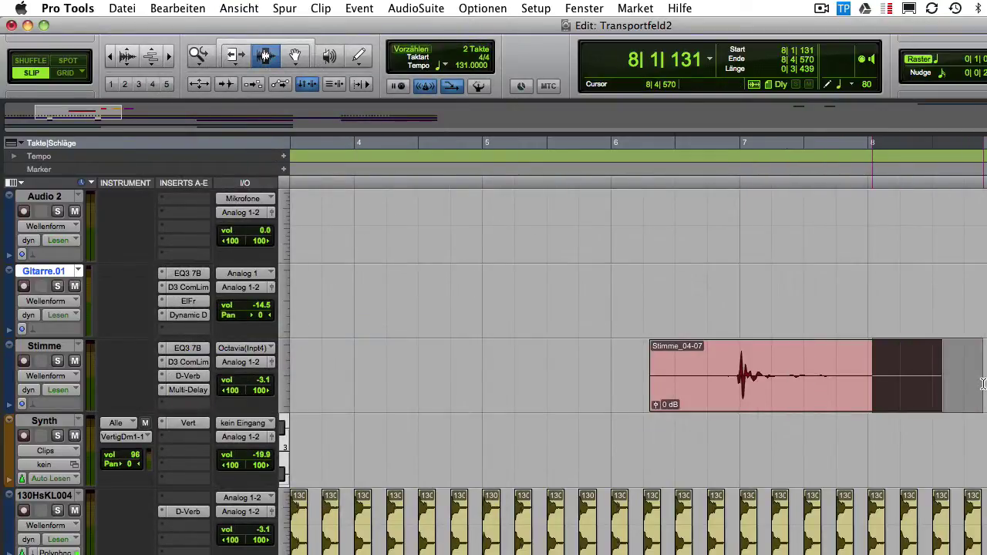
{"action": "left_click", "coordinate": [195, 9]}
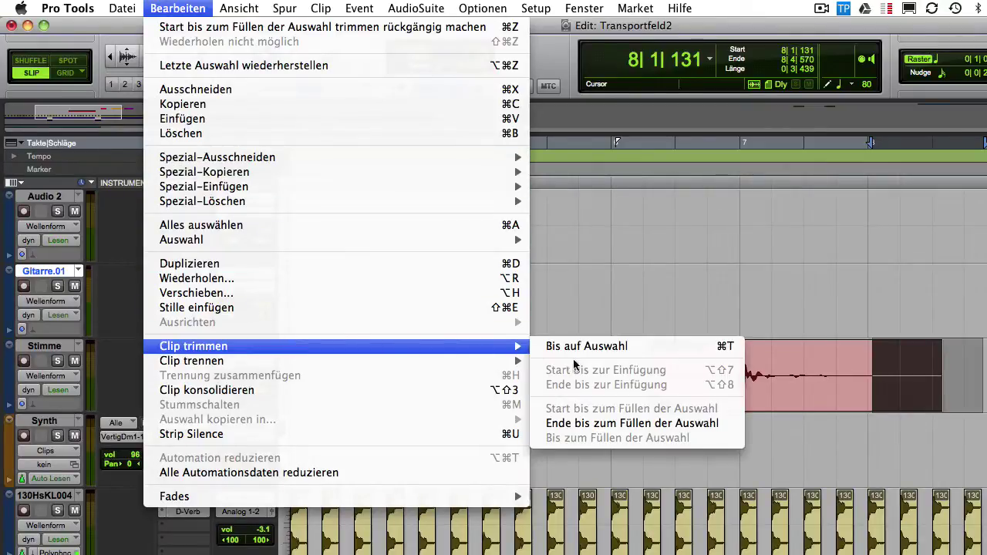
{"action": "left_click", "coordinate": [626, 423]}
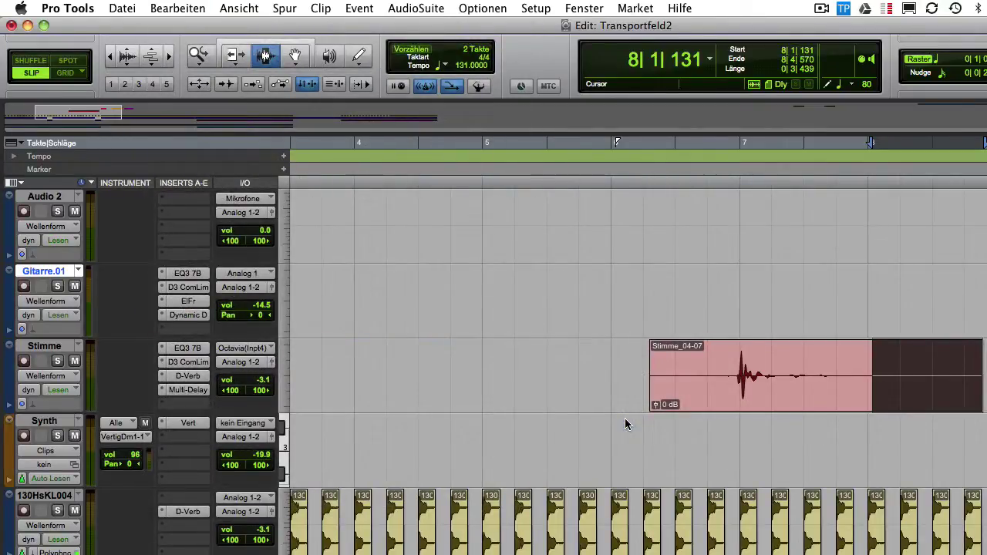
Select the range 6|1|367 to 9|1|624 around the Stimme_04-07 clip and trim both clip ends to fill the selection
{"action": "left_click_drag", "start_coordinate": [624, 393], "coordinate": [709, 394]}
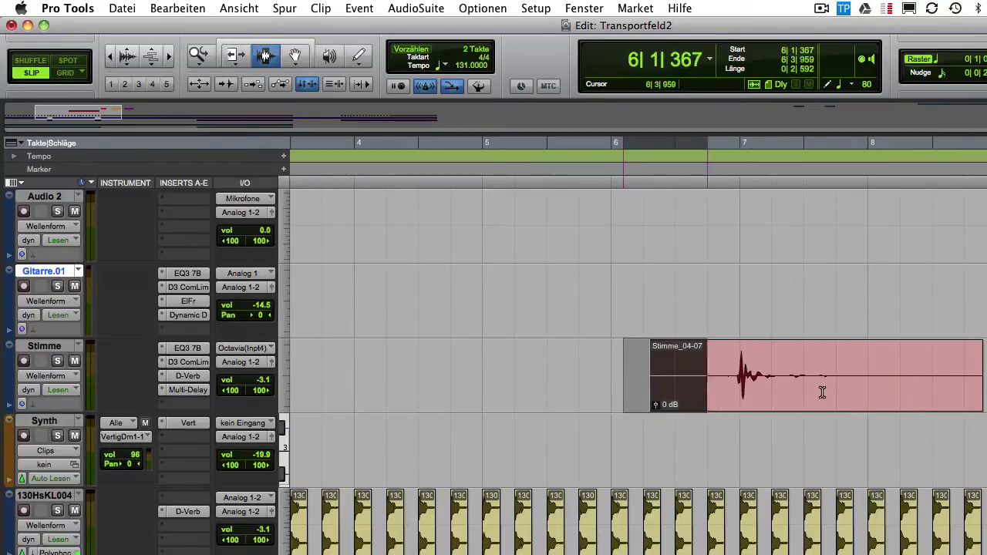
{"action": "key", "text": "shift+Tab"}
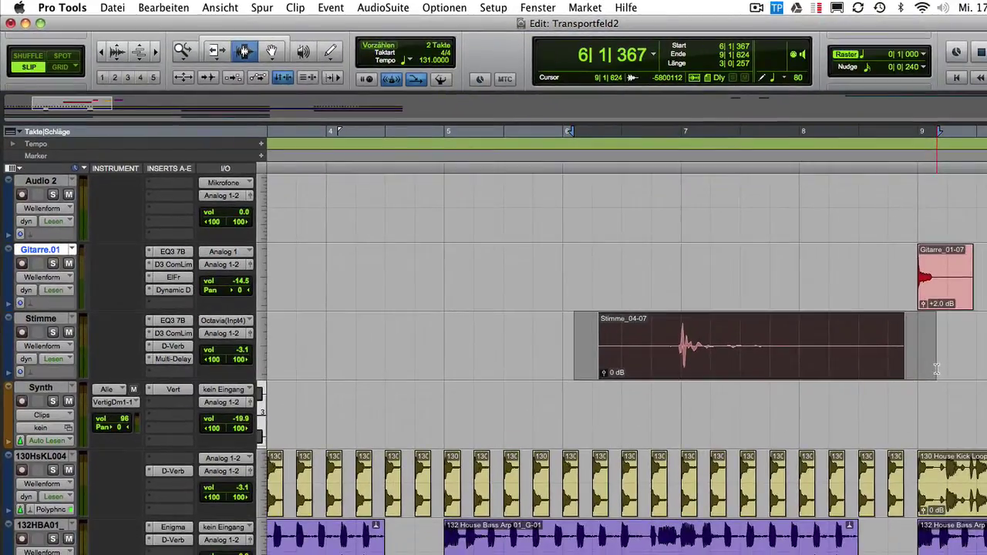
{"action": "left_click", "coordinate": [177, 7]}
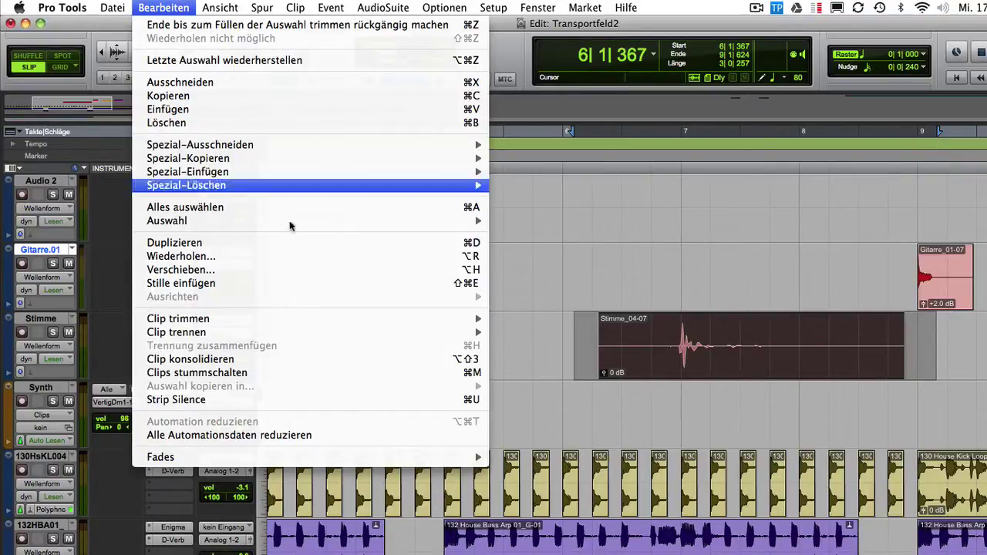
{"action": "mouse_move", "coordinate": [335, 322]}
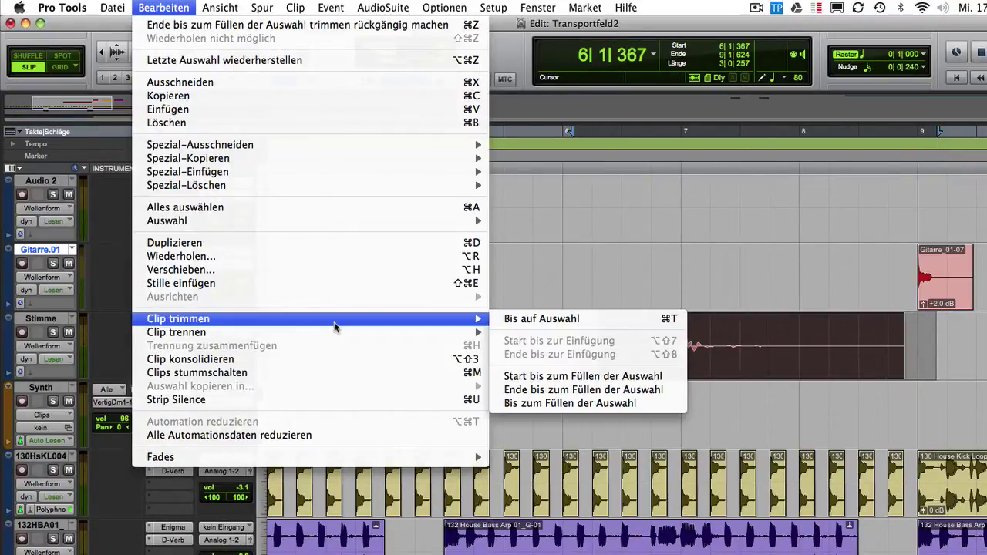
{"action": "left_click", "coordinate": [636, 410]}
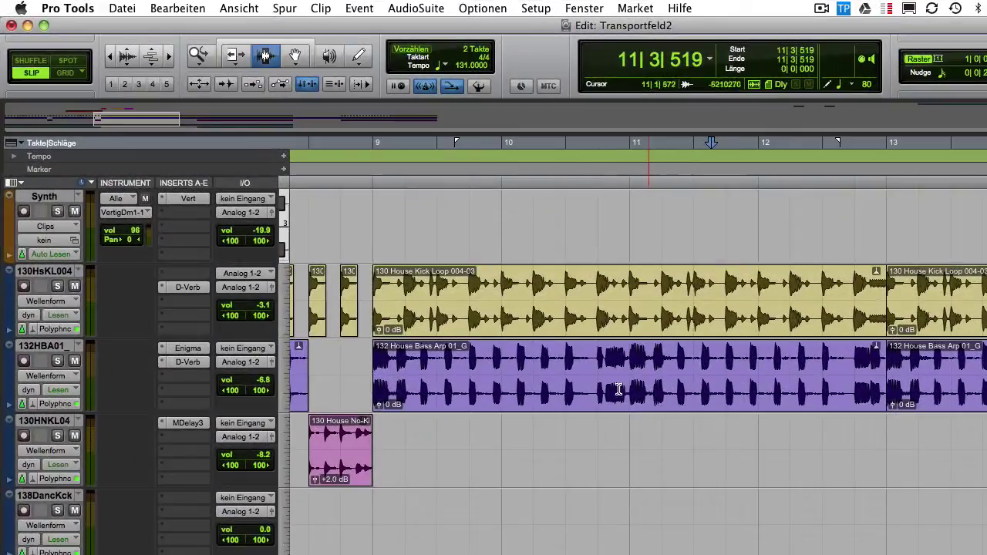
Separate the 132 House Bass Arp 01_G clip at the selection from 10|2|940 to 11|3|243
{"action": "left_click_drag", "start_coordinate": [564, 374], "coordinate": [702, 376]}
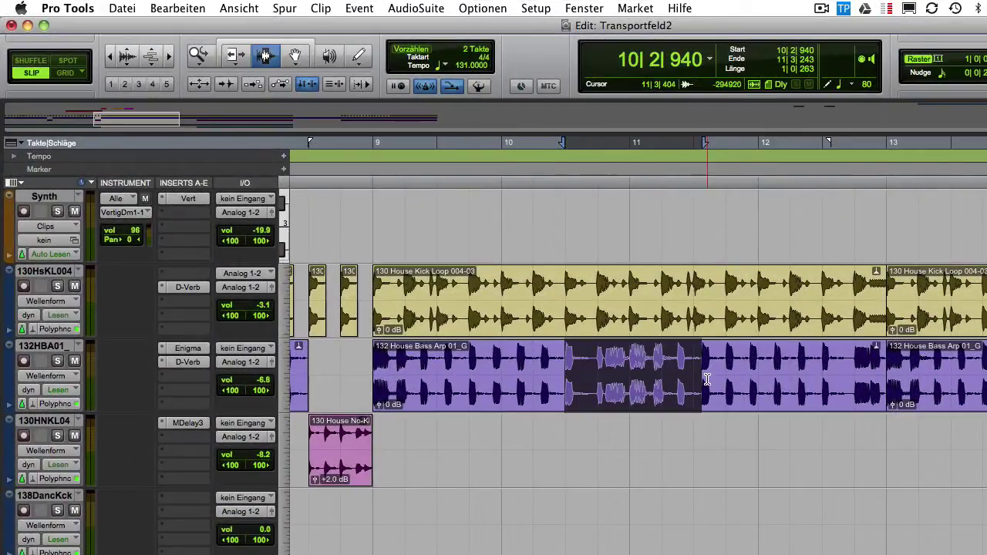
{"action": "left_click", "coordinate": [167, 9]}
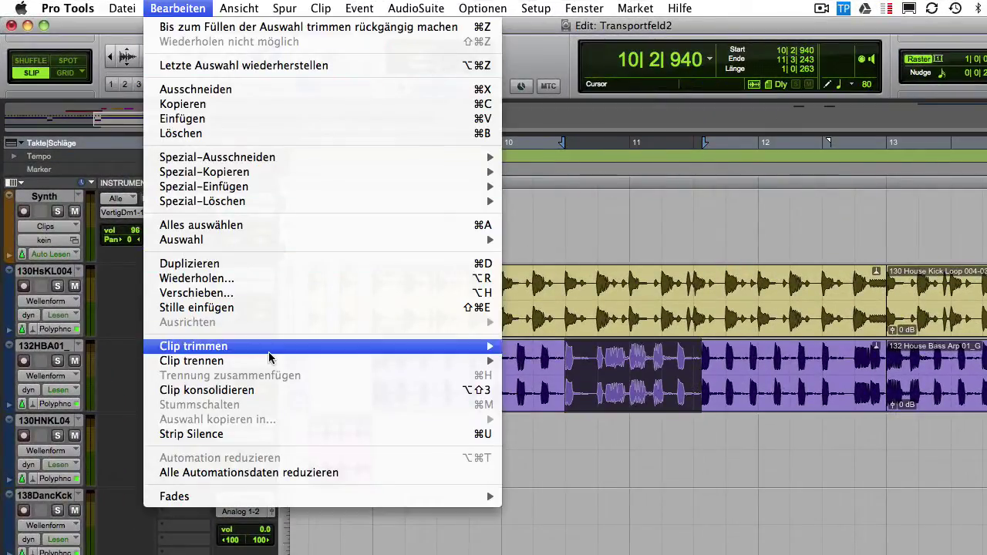
{"action": "mouse_move", "coordinate": [275, 366]}
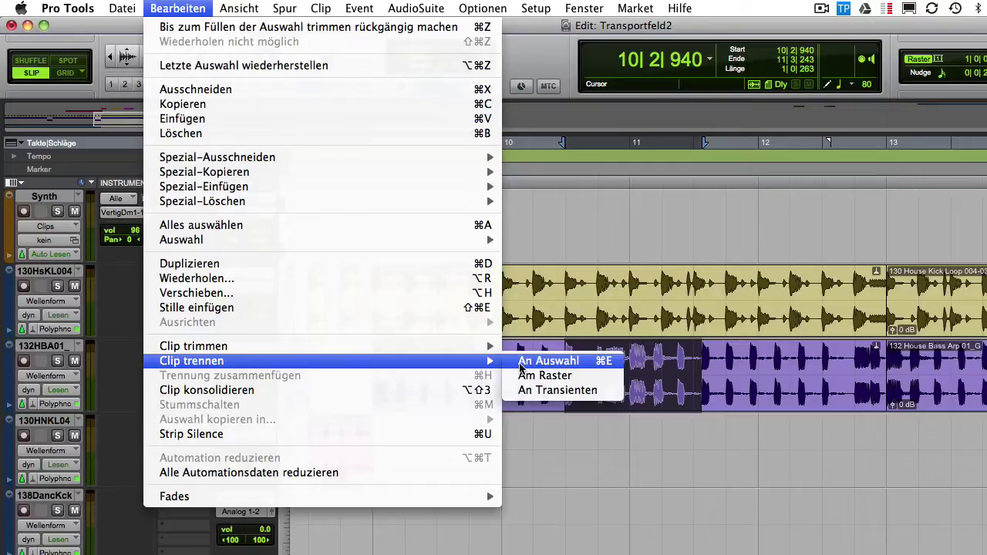
{"action": "left_click", "coordinate": [593, 452]}
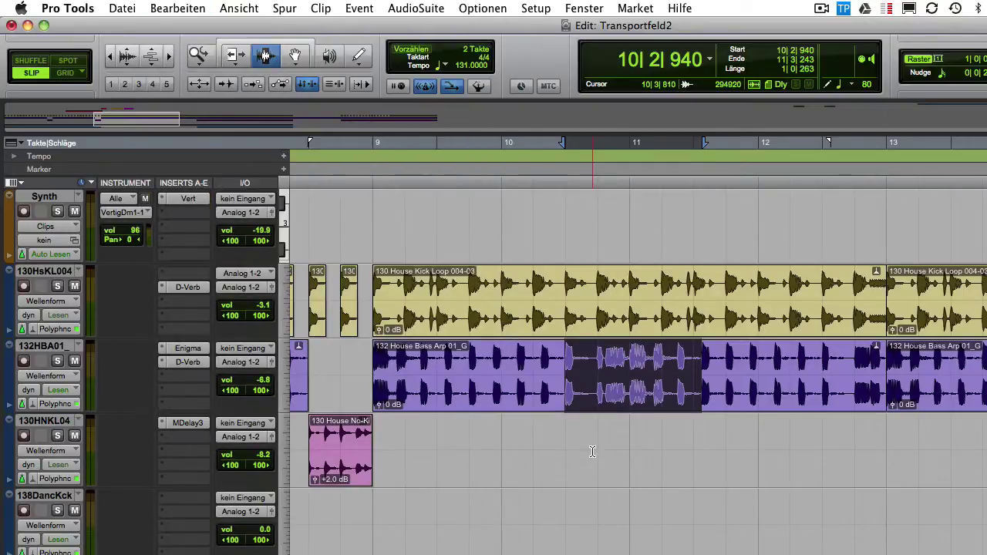
{"action": "key", "text": "super+e"}
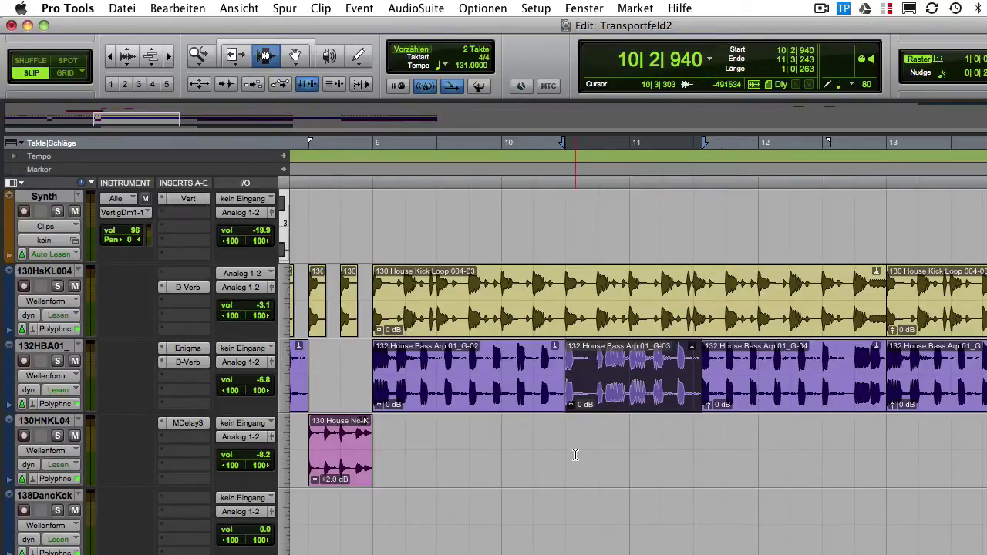
Check the three separated bass clips by selecting them one after another, and undo the separation
{"action": "left_click", "coordinate": [576, 457]}
{"action": "double_click", "coordinate": [527, 388]}
{"action": "double_click", "coordinate": [604, 379]}
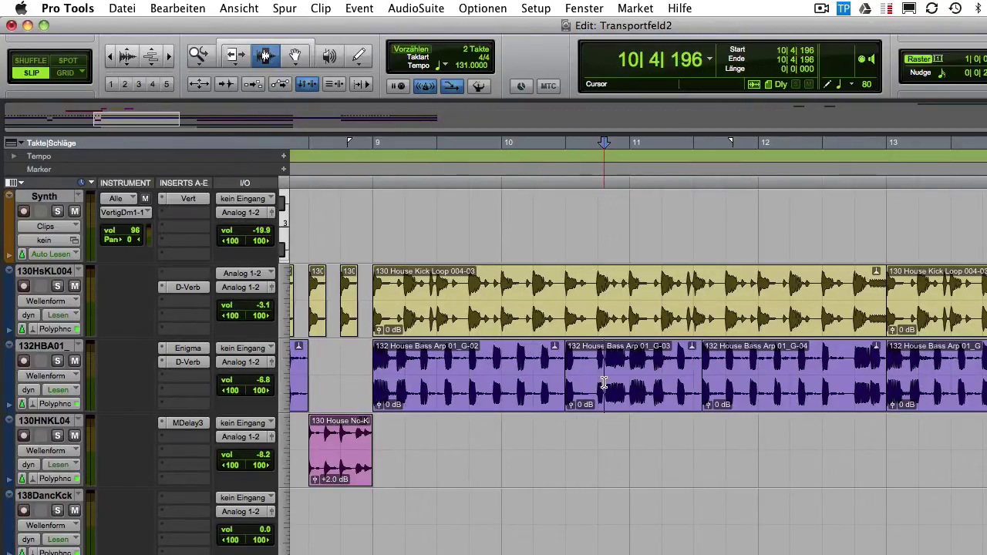
{"action": "double_click", "coordinate": [753, 377]}
{"action": "left_click", "coordinate": [723, 459]}
{"action": "key", "text": "super+z"}
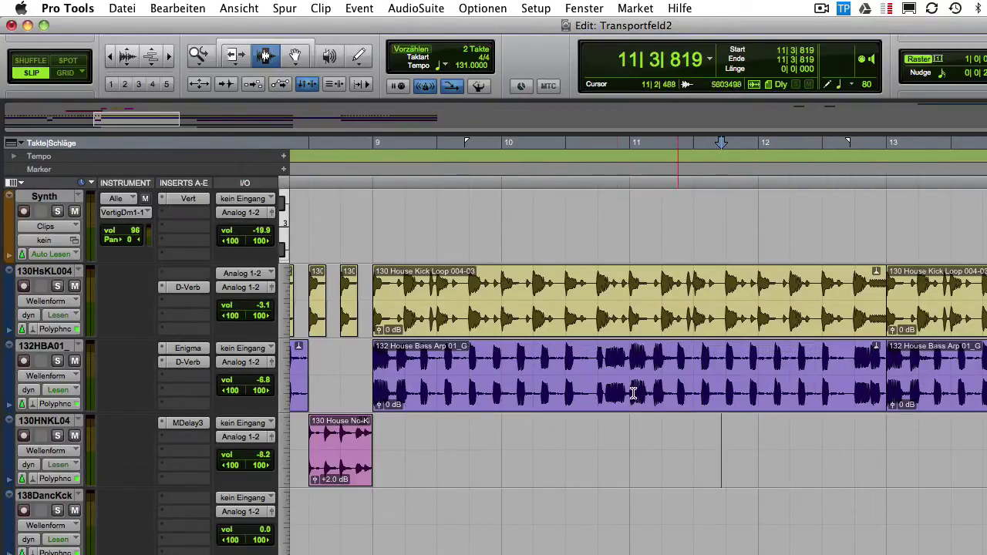
Separate the 132 House Bass Arp 01_G clip at the insertion point 10|3|833, select each part and undo the separation
{"action": "left_click", "coordinate": [594, 370]}
{"action": "key", "text": "super+e"}
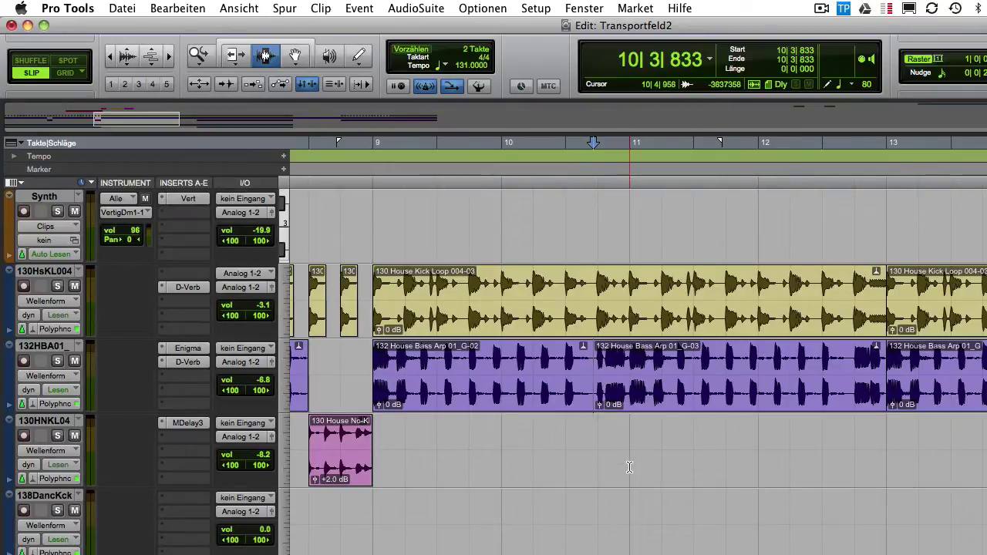
{"action": "left_click", "coordinate": [629, 466]}
{"action": "double_click", "coordinate": [535, 399]}
{"action": "double_click", "coordinate": [642, 391]}
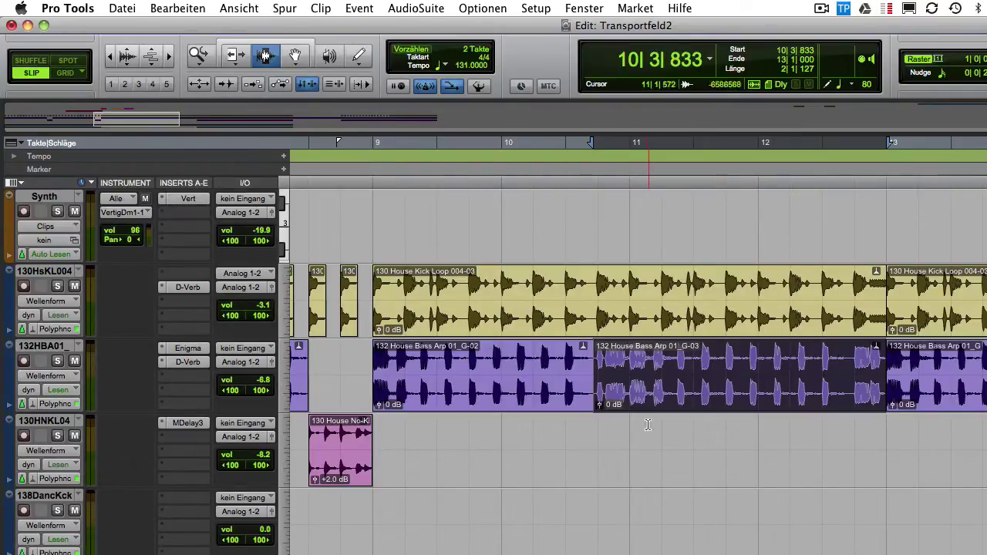
{"action": "key", "text": "super+z"}
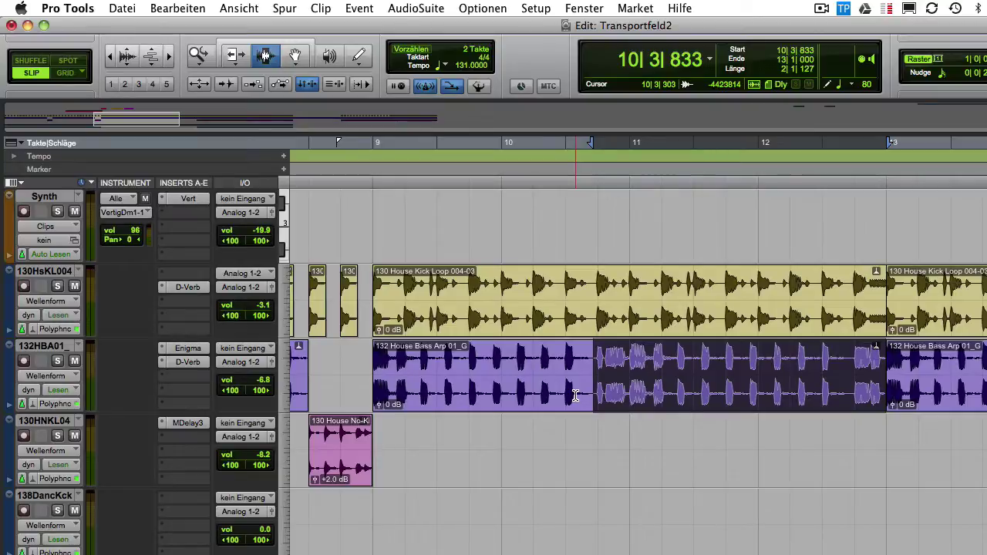
Select the whole 132 House Bass Arp 01_G clip from bar 9 to 13 and separate it at the grid with 0 ms pre-separation amount
{"action": "double_click", "coordinate": [581, 385]}
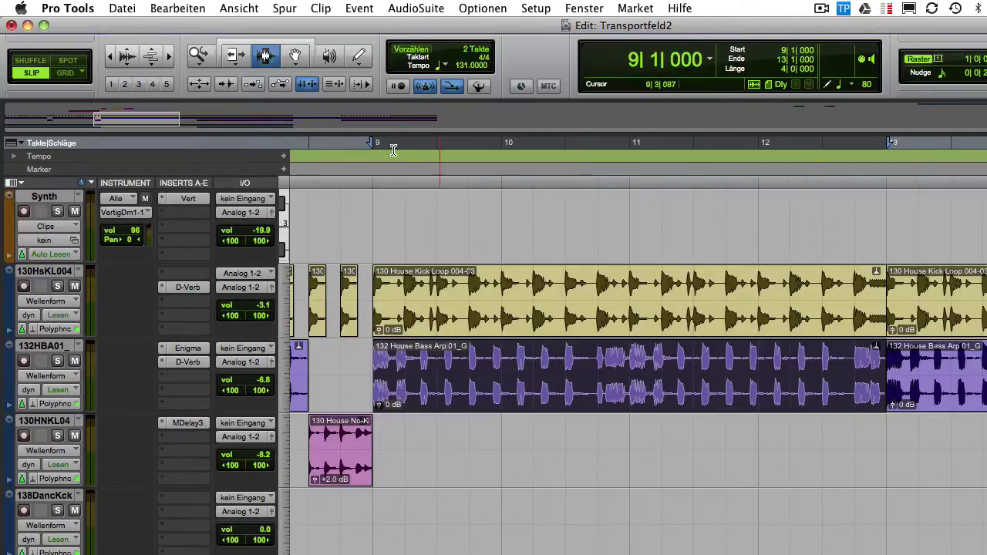
{"action": "left_click", "coordinate": [164, 7]}
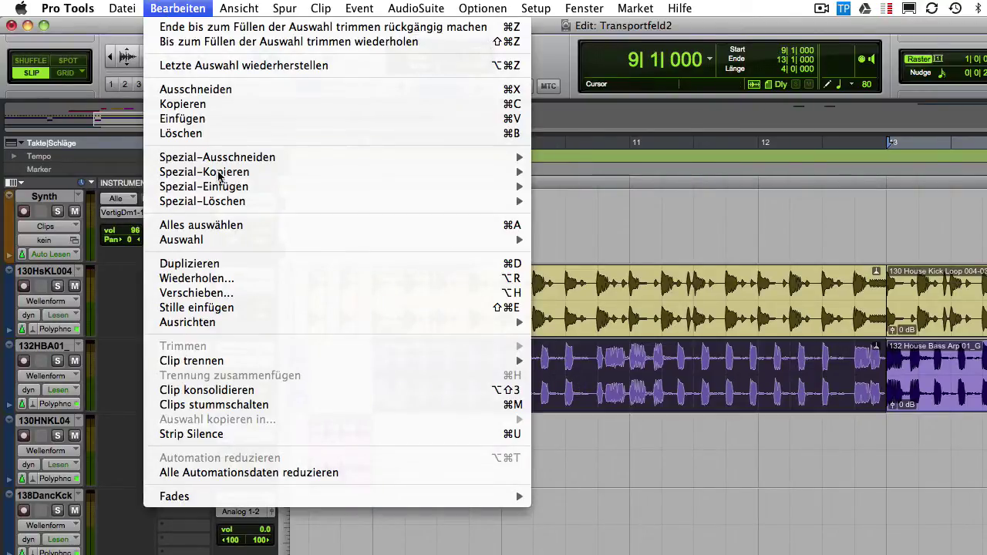
{"action": "mouse_move", "coordinate": [333, 366]}
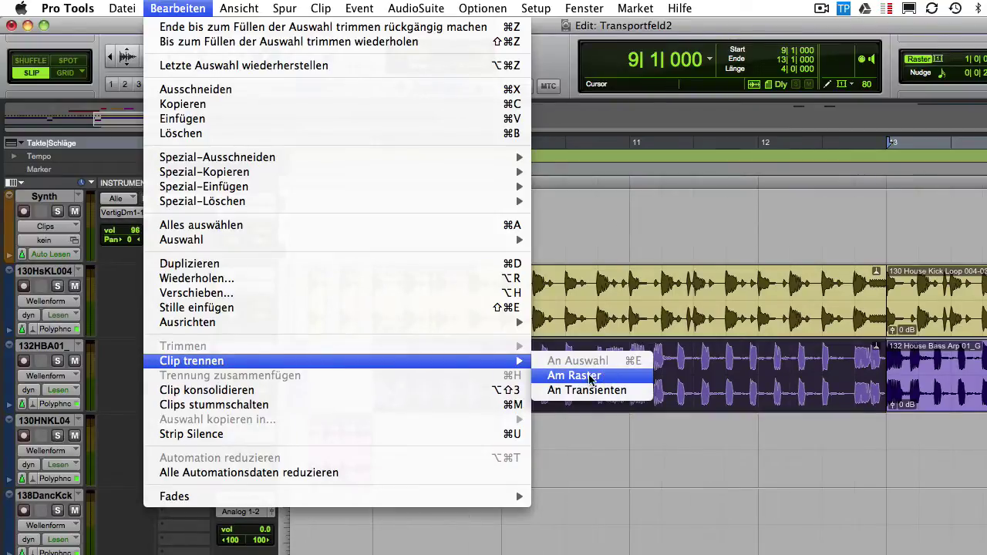
{"action": "left_click", "coordinate": [605, 377]}
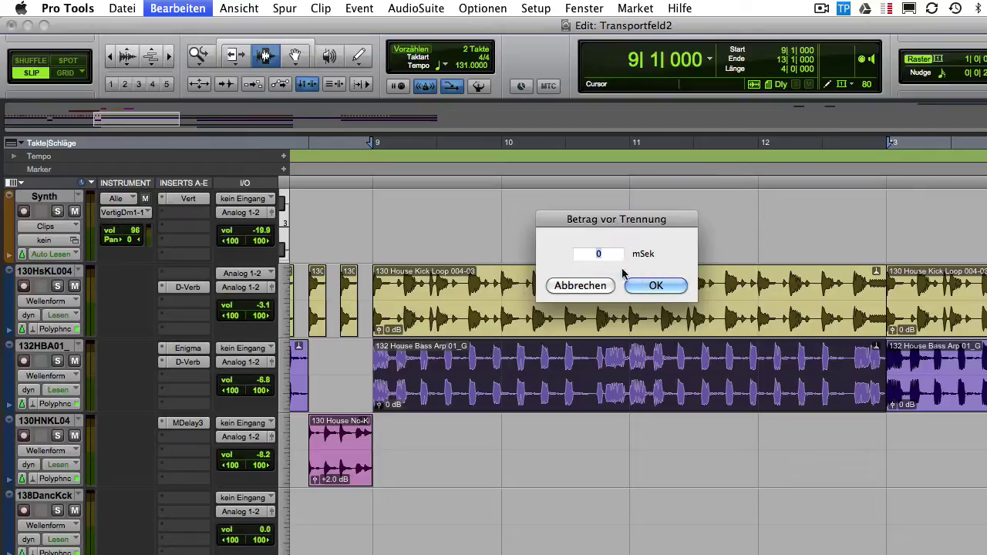
{"action": "left_click", "coordinate": [652, 287]}
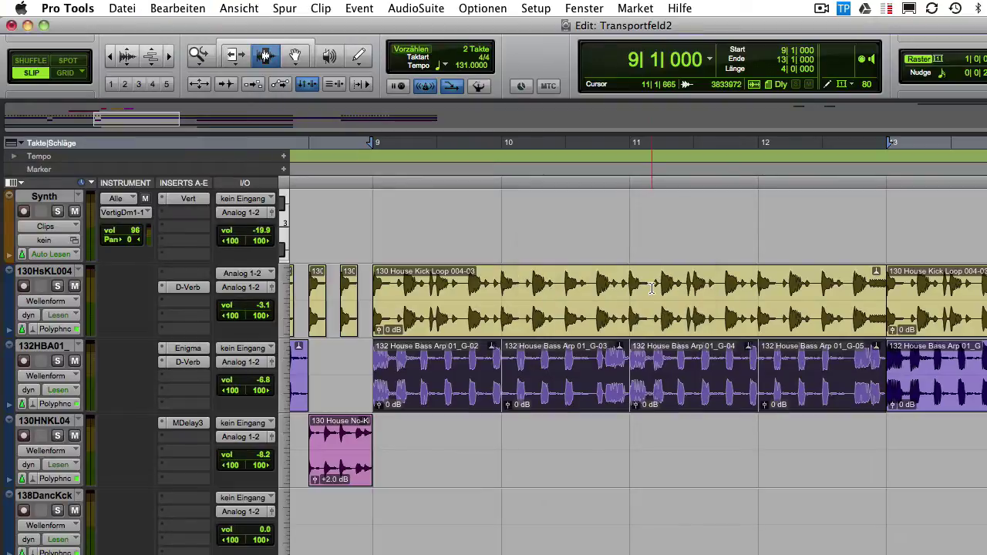
Check the grid-separated bass clips by selecting them one after another, and undo the grid separation
{"action": "left_click", "coordinate": [669, 456]}
{"action": "double_click", "coordinate": [459, 391]}
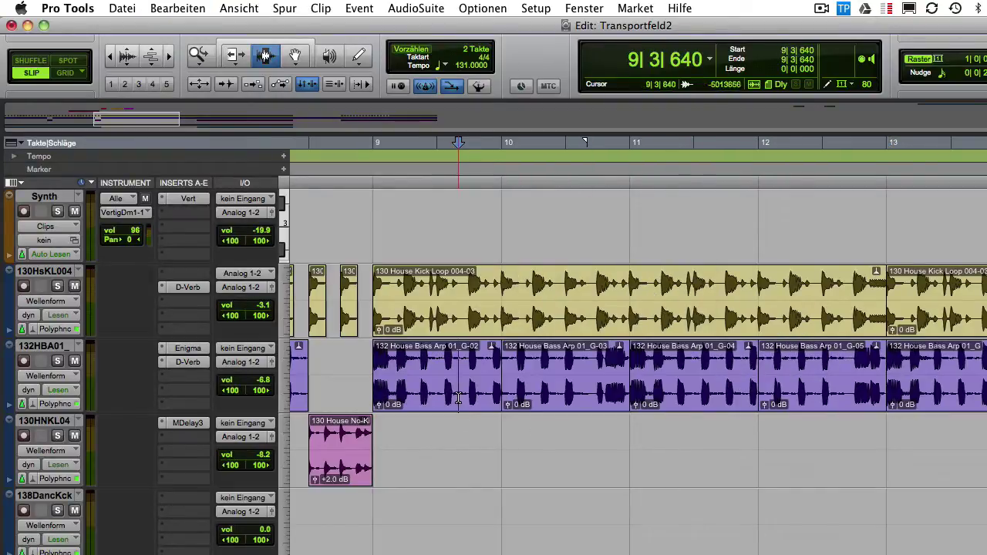
{"action": "double_click", "coordinate": [533, 391]}
{"action": "double_click", "coordinate": [648, 390]}
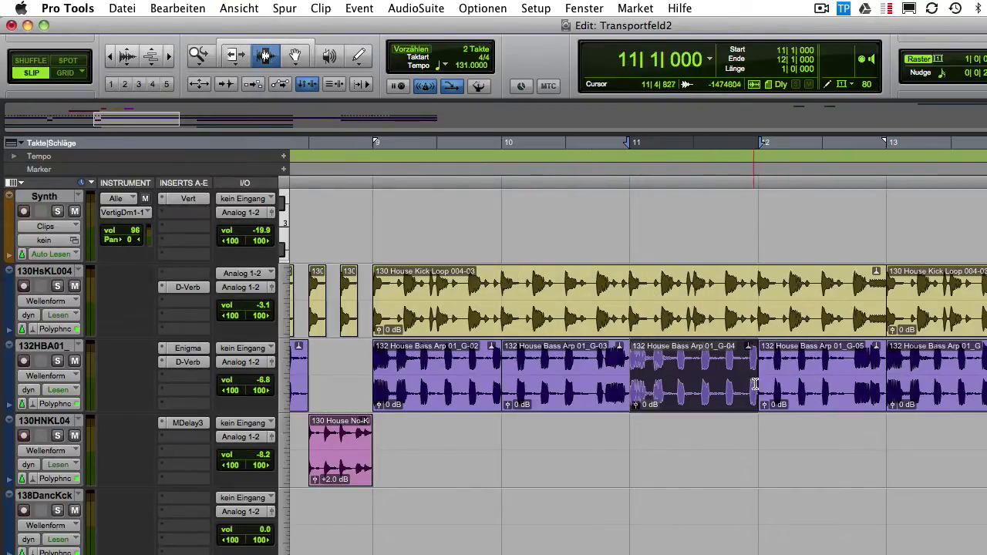
{"action": "double_click", "coordinate": [770, 381]}
{"action": "left_click", "coordinate": [582, 439]}
{"action": "key", "text": "super+z"}
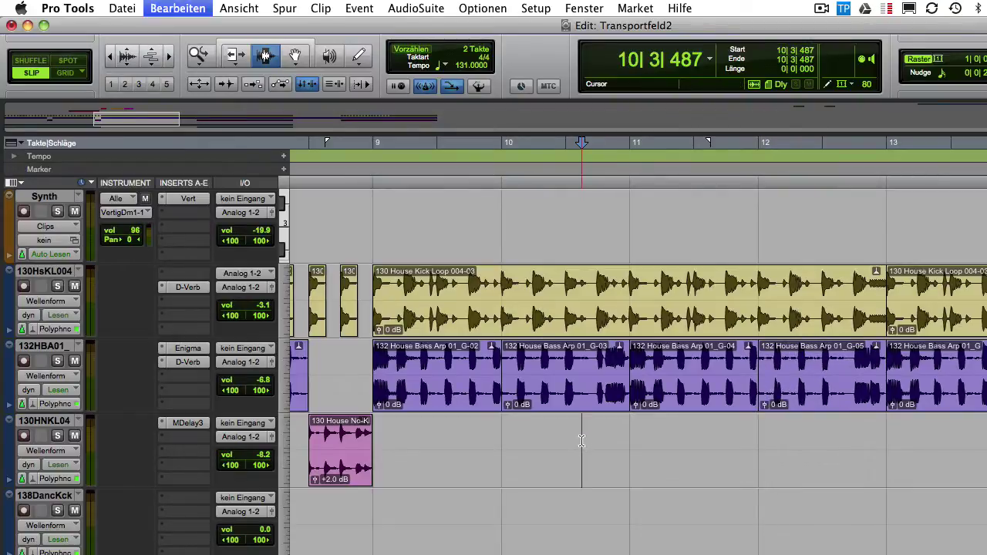
Select the whole bass clip from bar 9 to 13 and separate it at its transients with 0 ms pre-separation amount
{"action": "double_click", "coordinate": [570, 388]}
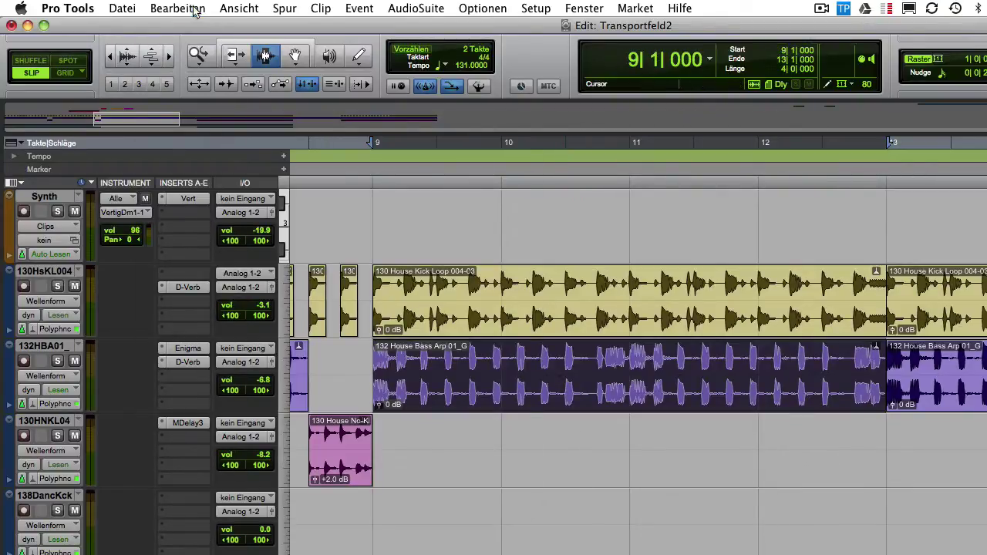
{"action": "left_click", "coordinate": [194, 11]}
{"action": "mouse_move", "coordinate": [315, 362]}
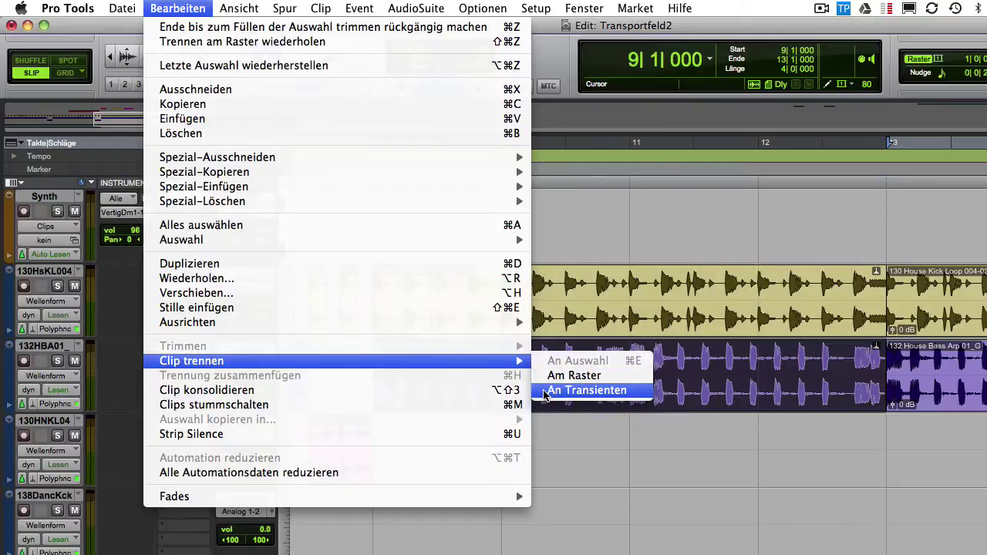
{"action": "left_click", "coordinate": [546, 392]}
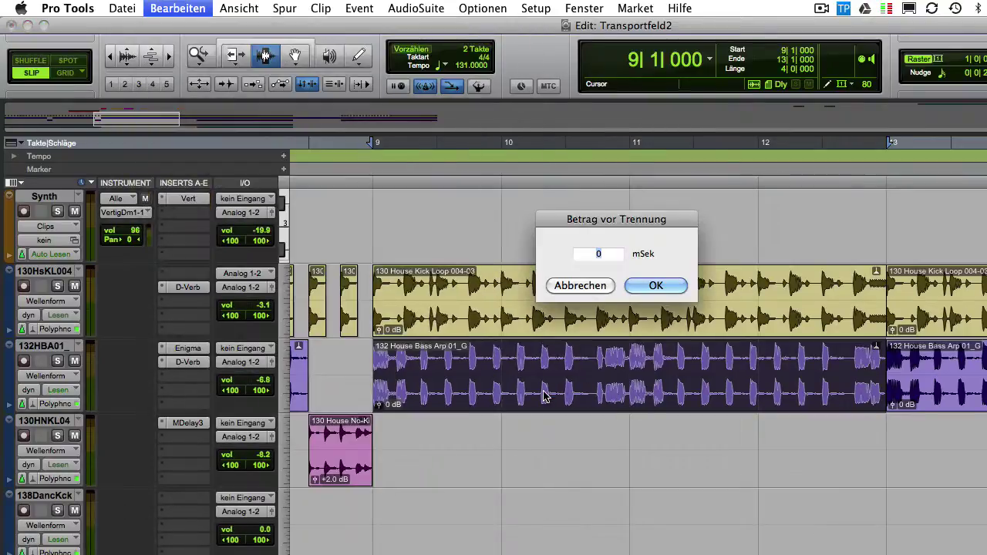
{"action": "left_click", "coordinate": [643, 287]}
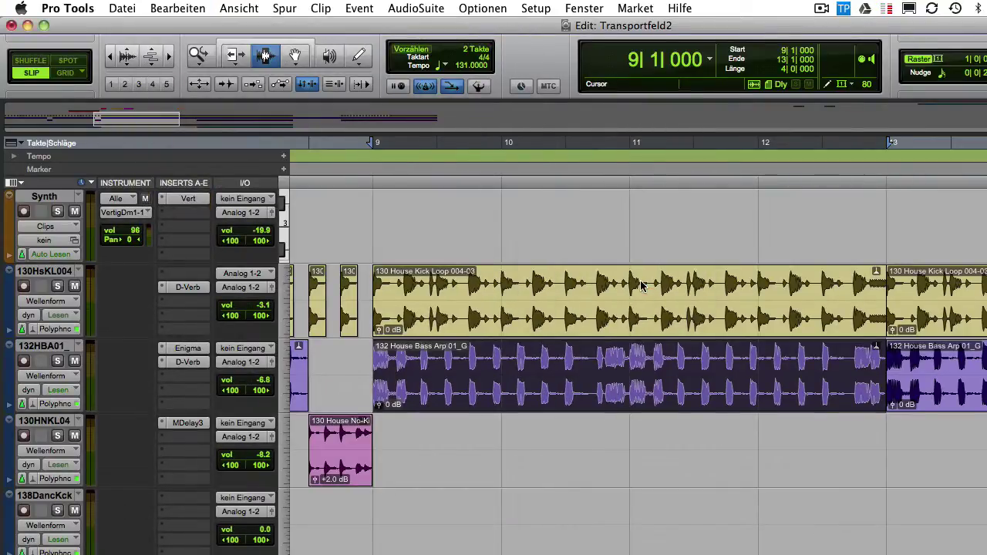
Check the transient separation by selecting the first short bass clips at bar 9
{"action": "left_click", "coordinate": [439, 448]}
{"action": "double_click", "coordinate": [392, 359]}
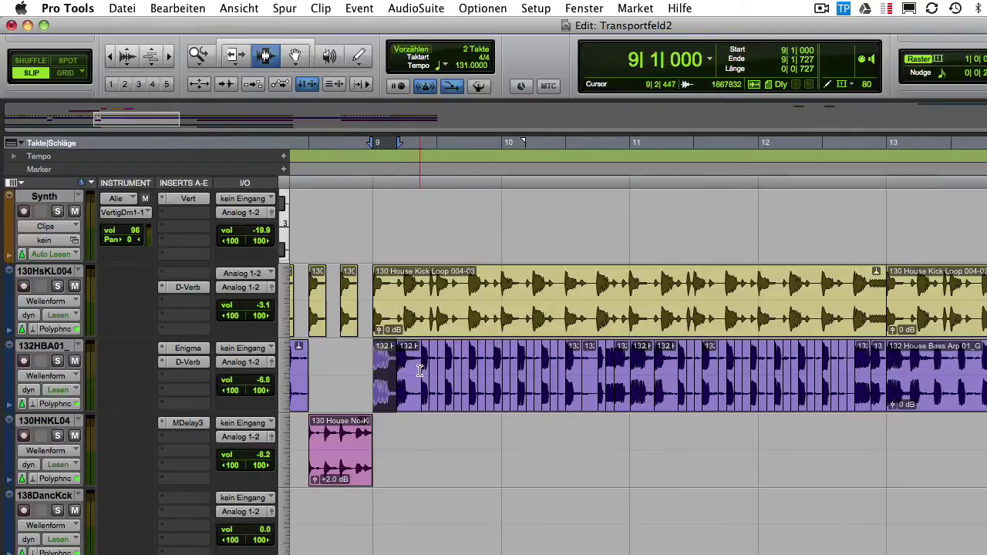
{"action": "left_click_drag", "start_coordinate": [396, 371], "coordinate": [424, 371]}
{"action": "left_click", "coordinate": [425, 371]}
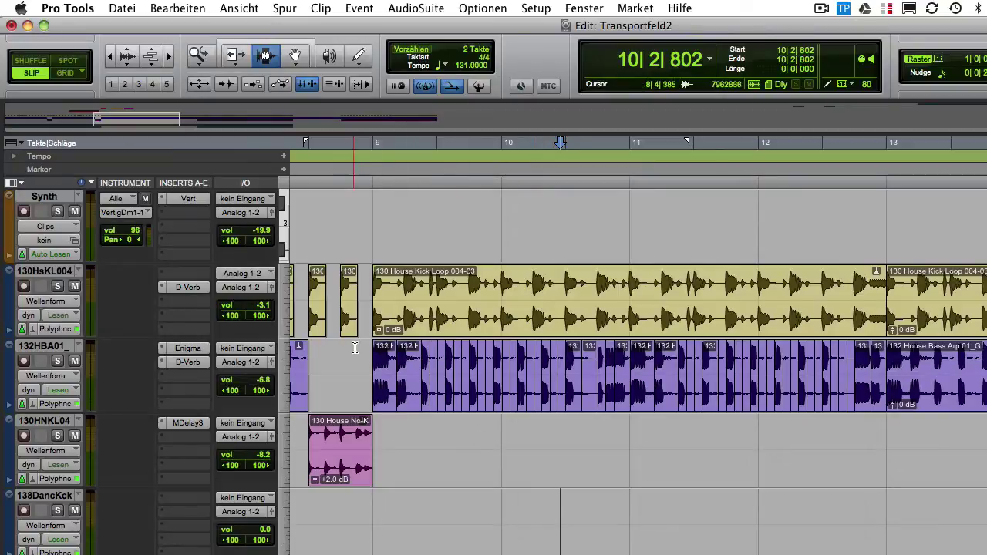
Select all transient-separated bass clips from 9|1|000 to 13|1|000 and heal the separation
{"action": "double_click", "coordinate": [382, 368]}
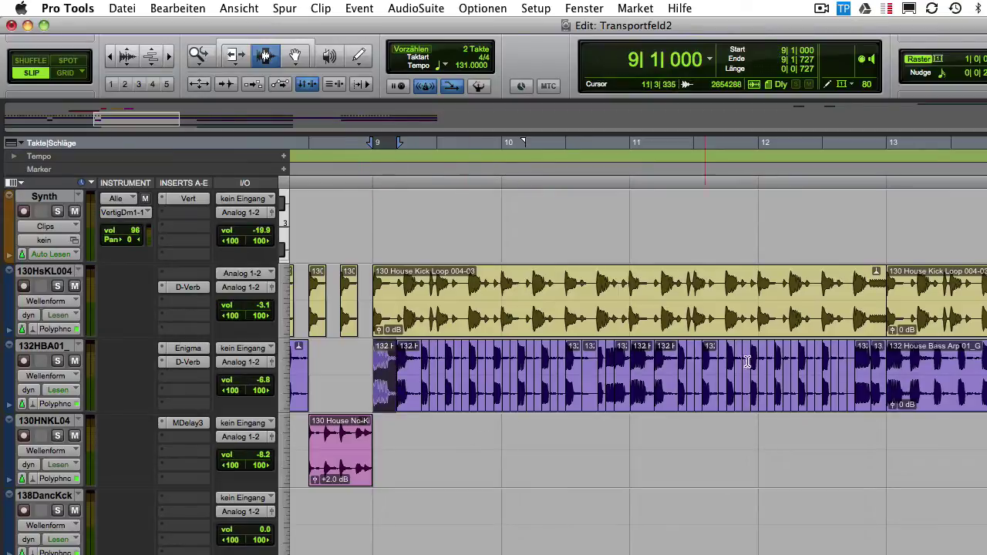
{"action": "left_click", "coordinate": [872, 364], "text": "shift"}
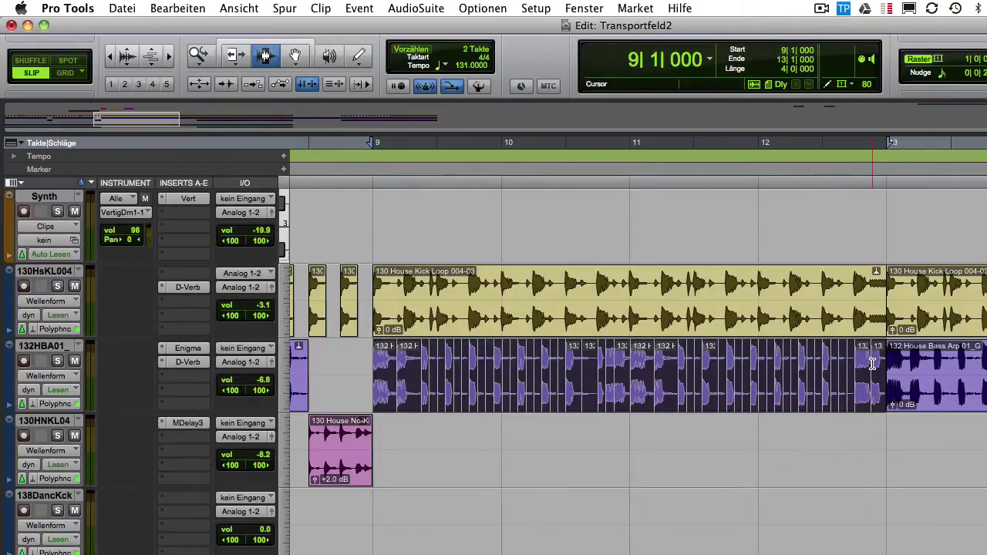
{"action": "left_click", "coordinate": [151, 8]}
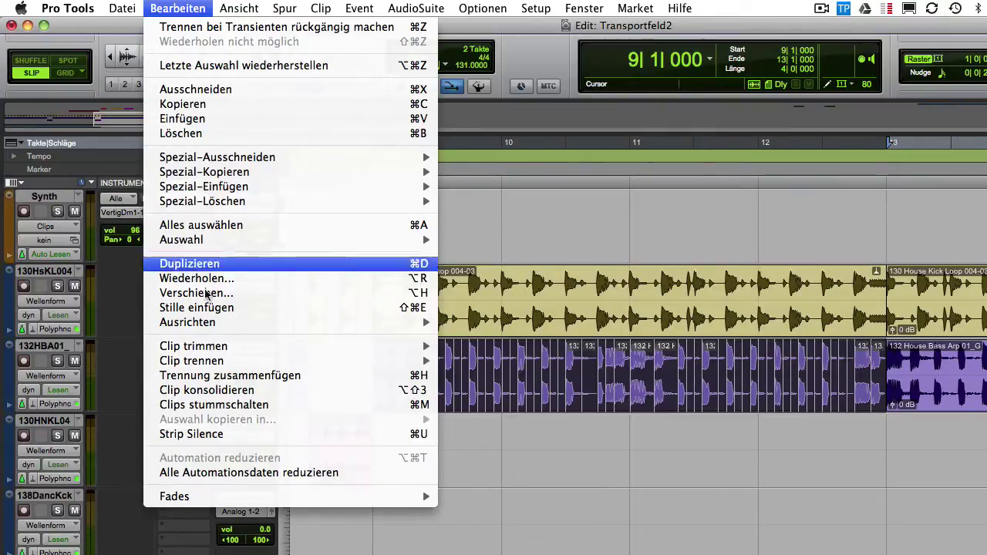
{"action": "left_click", "coordinate": [242, 380]}
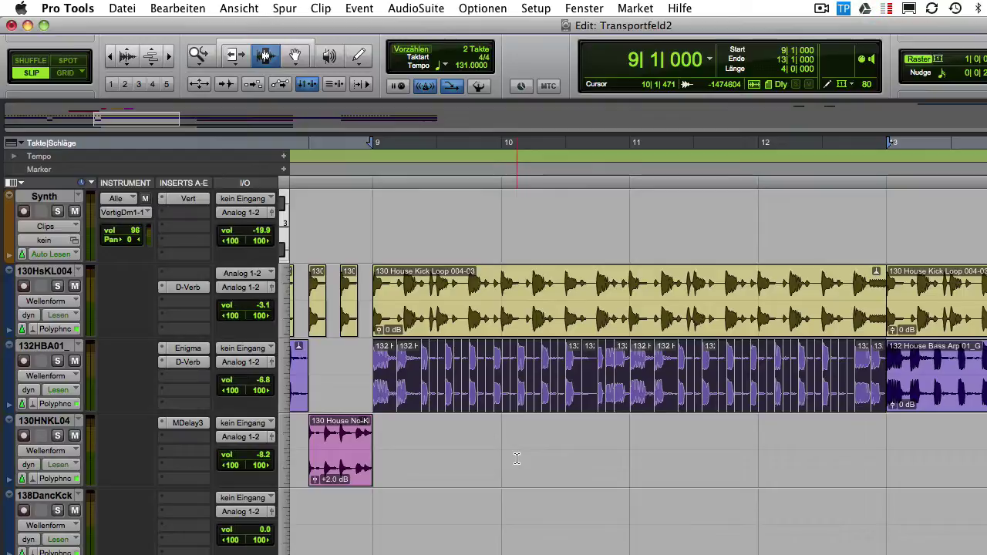
{"action": "key", "text": "super+h"}
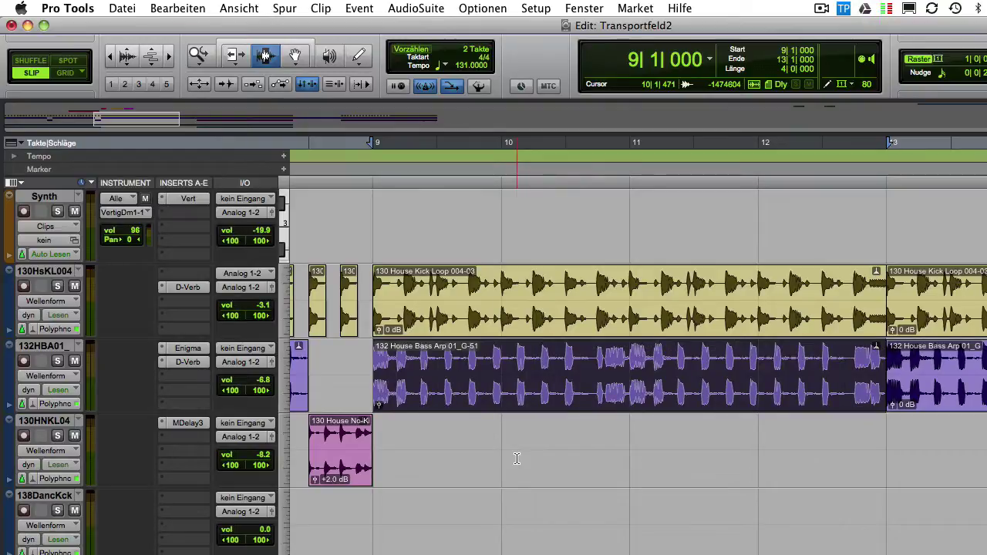
Move the pink 130 House clip from track 130HNKL04 onto the bass track at 8|3|000 and select it together with the adjoining bass clip
{"action": "key", "text": "F8"}
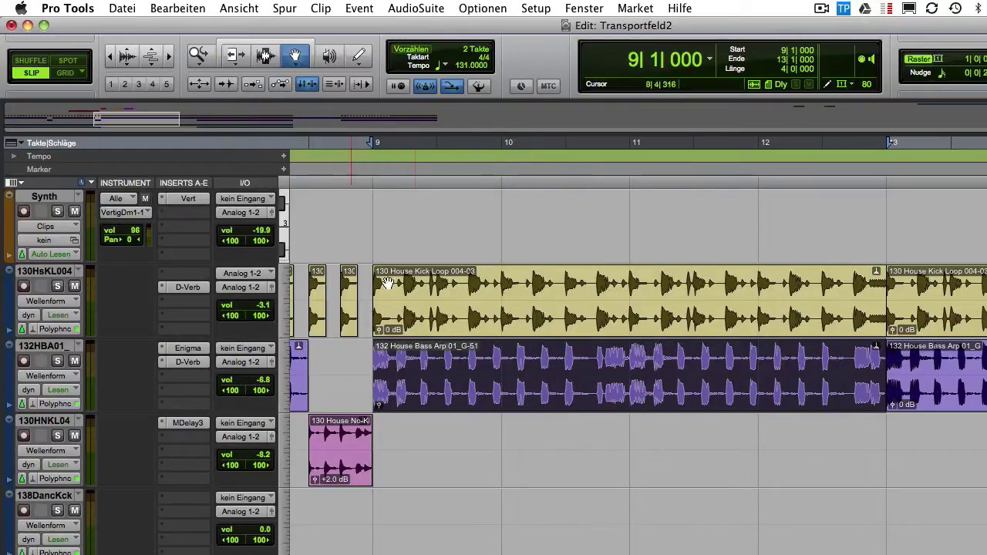
{"action": "left_click", "coordinate": [361, 443]}
{"action": "left_click_drag", "start_coordinate": [348, 450], "coordinate": [355, 398]}
{"action": "left_click", "coordinate": [479, 385], "text": "shift"}
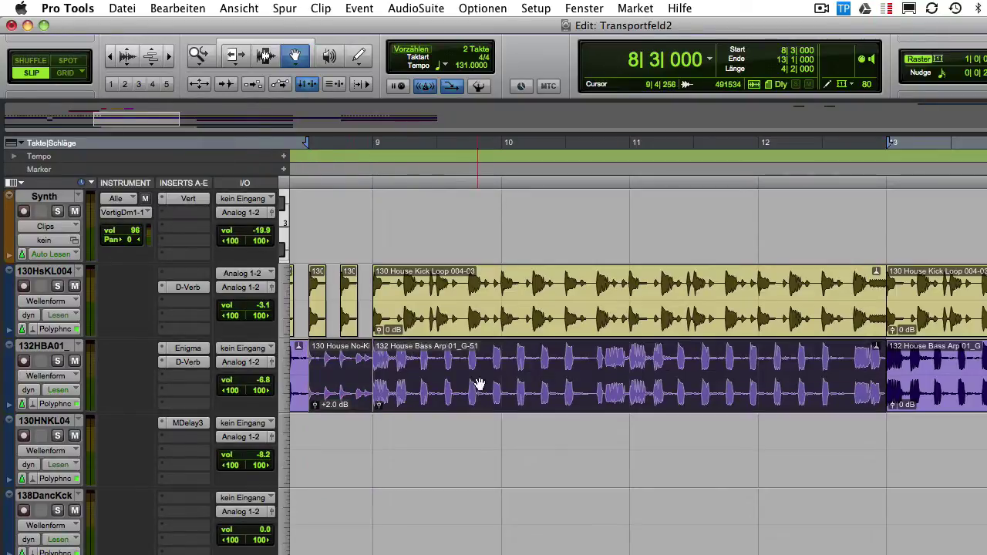
Consolidate the two selected clips on the bass track into one clip and name it "neuer Loop"
{"action": "left_click", "coordinate": [177, 8]}
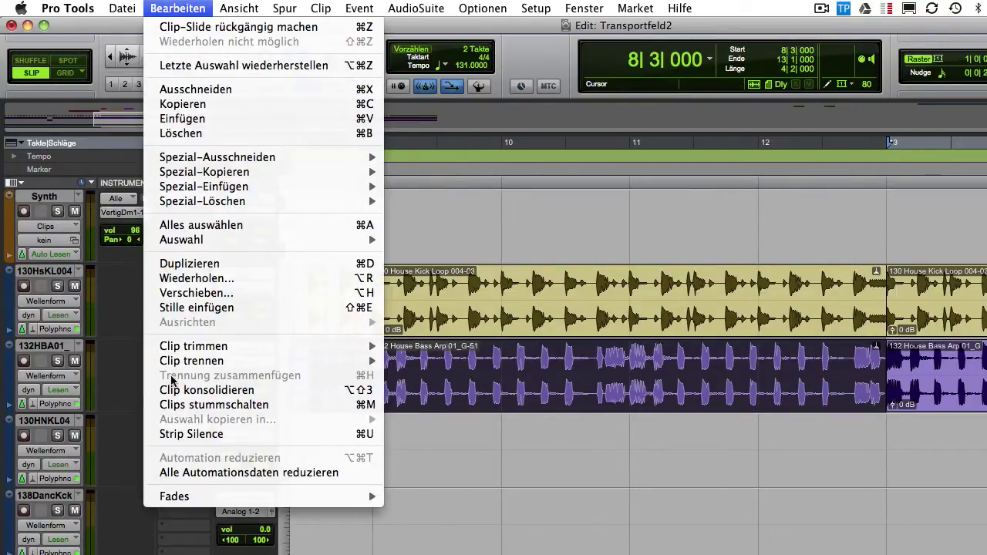
{"action": "left_click", "coordinate": [206, 398]}
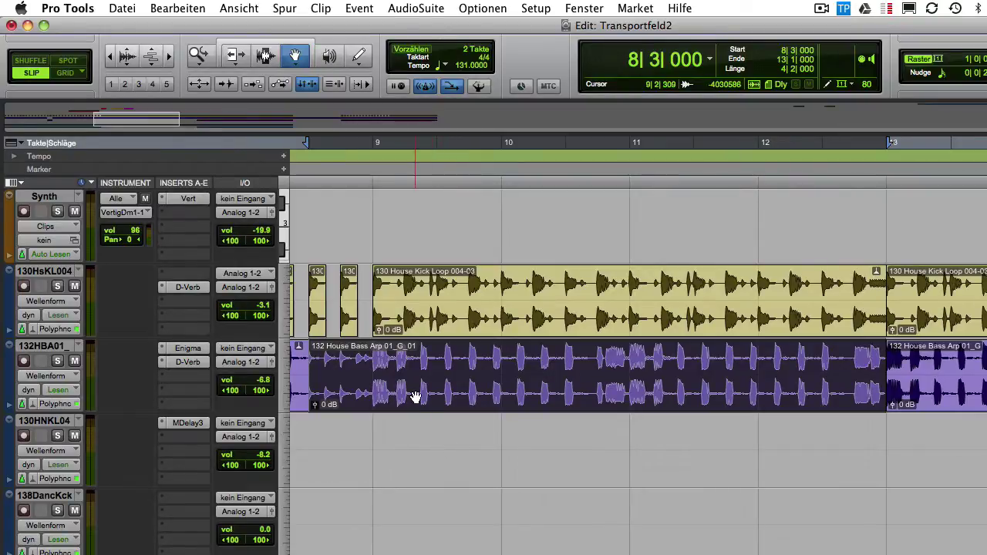
{"action": "double_click", "coordinate": [414, 396]}
{"action": "type", "text": "neuer Loop"}
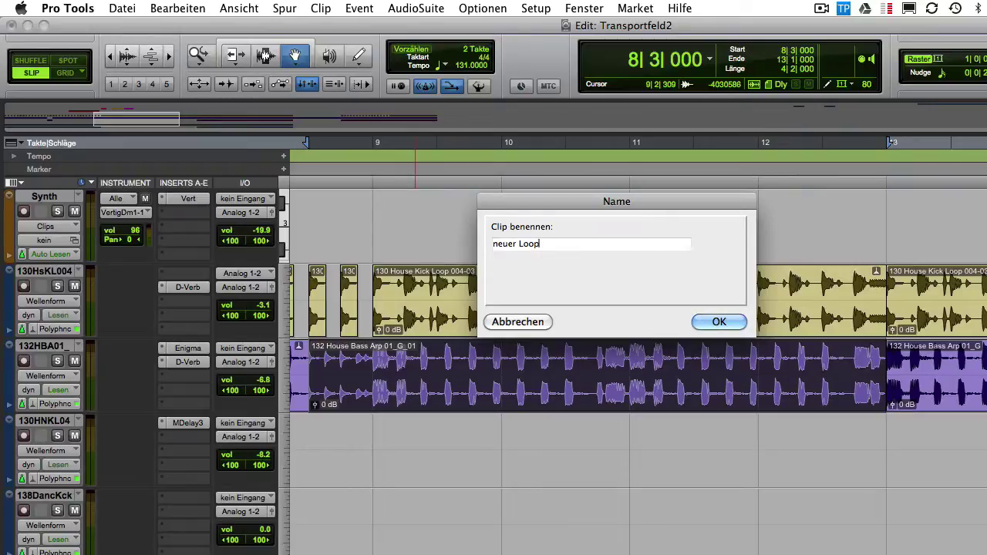
{"action": "key", "text": "Return"}
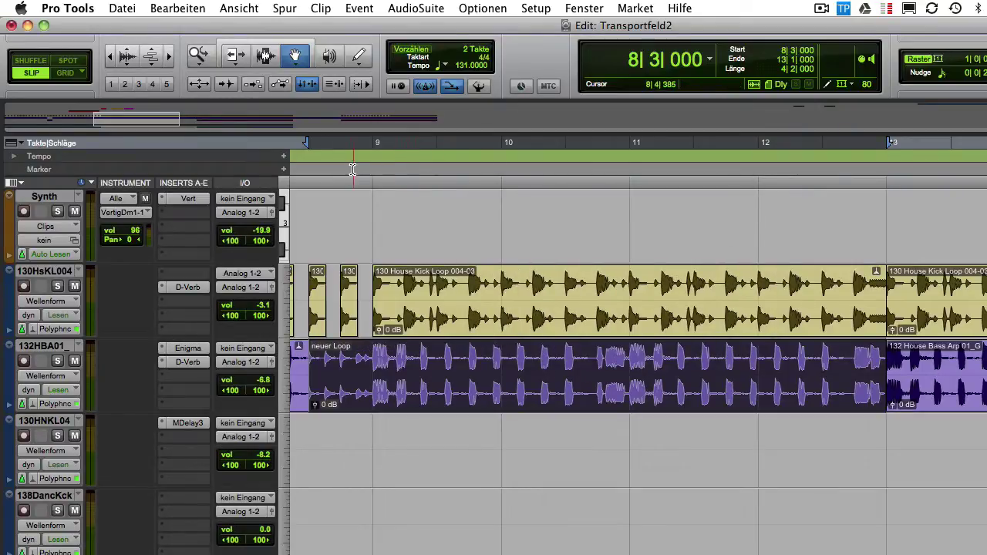
Mute the neuer Loop clip and the 130 House Kick Loop 004-03 clip starting at bar 9
{"action": "left_click", "coordinate": [179, 8]}
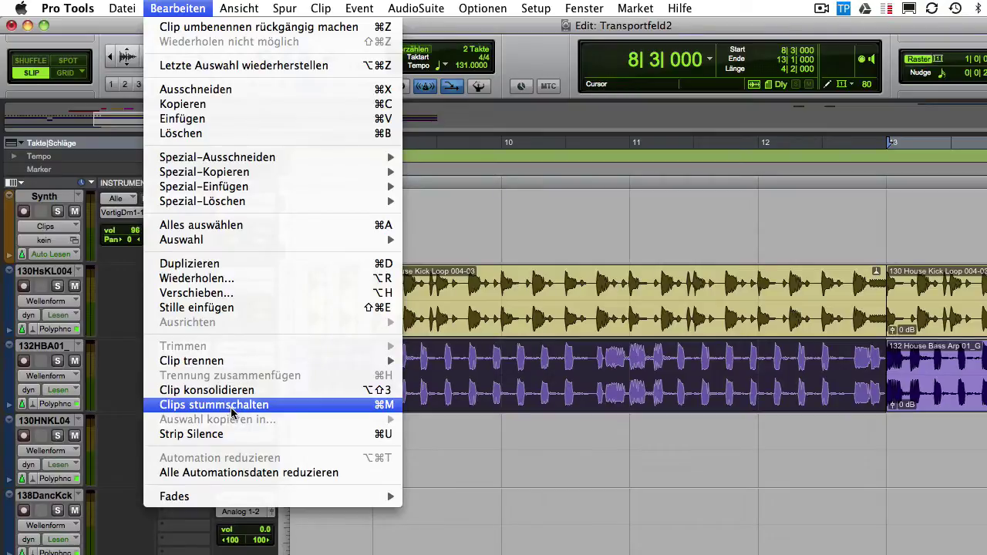
{"action": "left_click", "coordinate": [610, 478]}
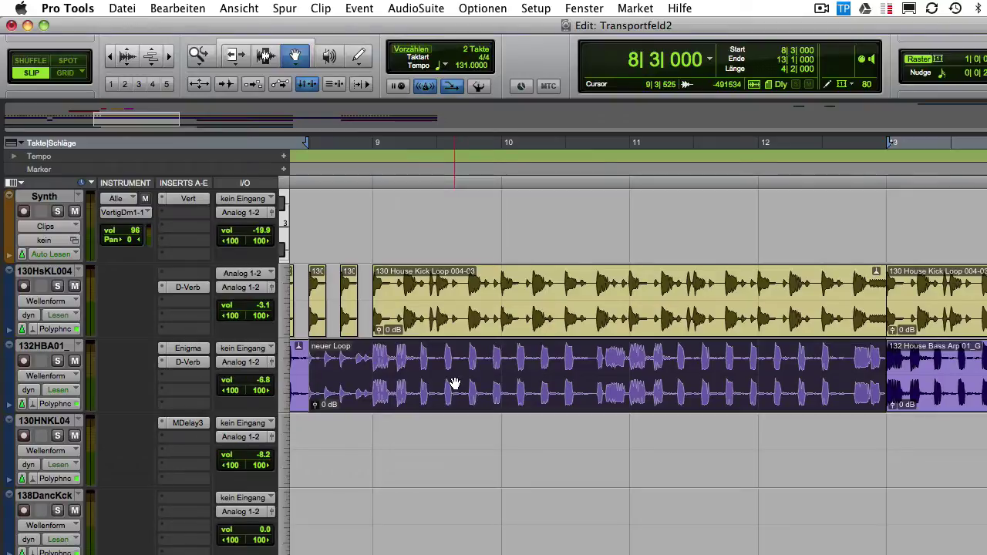
{"action": "key", "text": "super+m"}
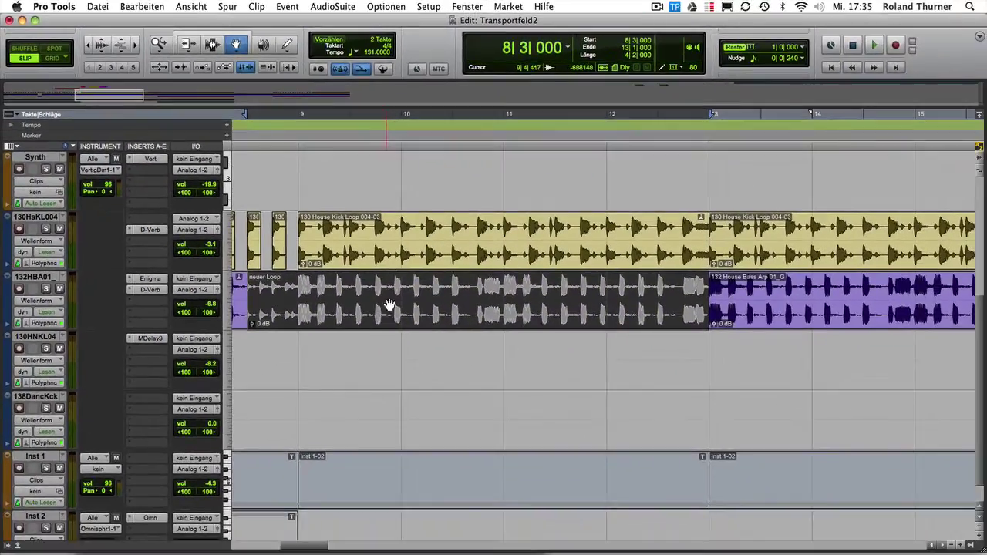
{"action": "left_click", "coordinate": [381, 253]}
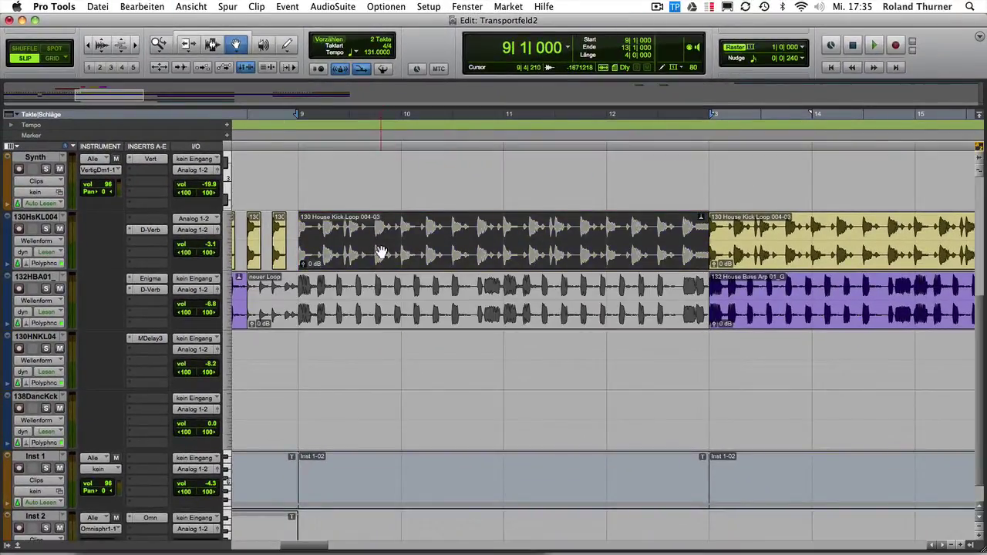
Play the session from 8|2|784 across the muted clips to hear the effect, and stop playback
{"action": "key", "text": "F7"}
{"action": "left_click", "coordinate": [241, 259]}
{"action": "key", "text": "space"}
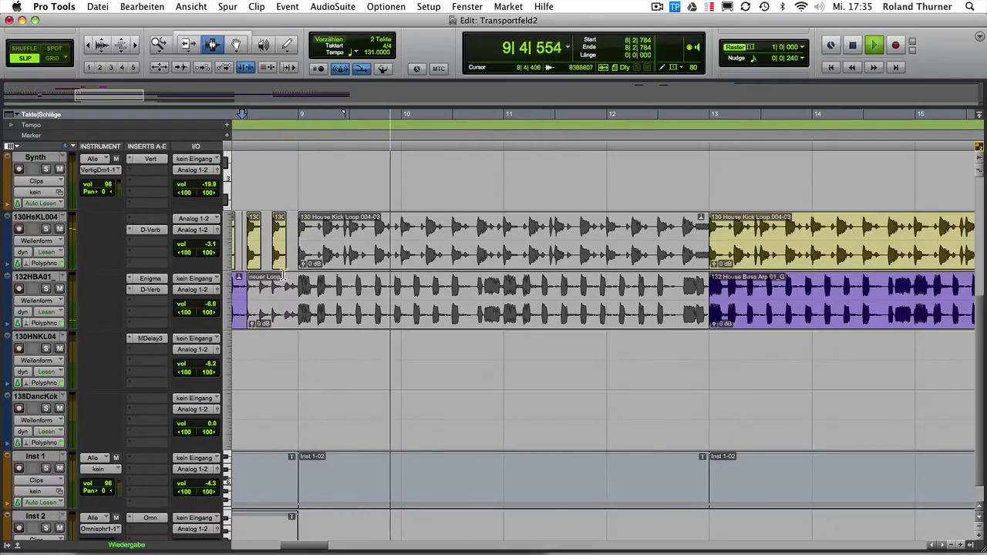
{"action": "scroll", "coordinate": [282, 274], "scroll_direction": "up", "scroll_amount": 3}
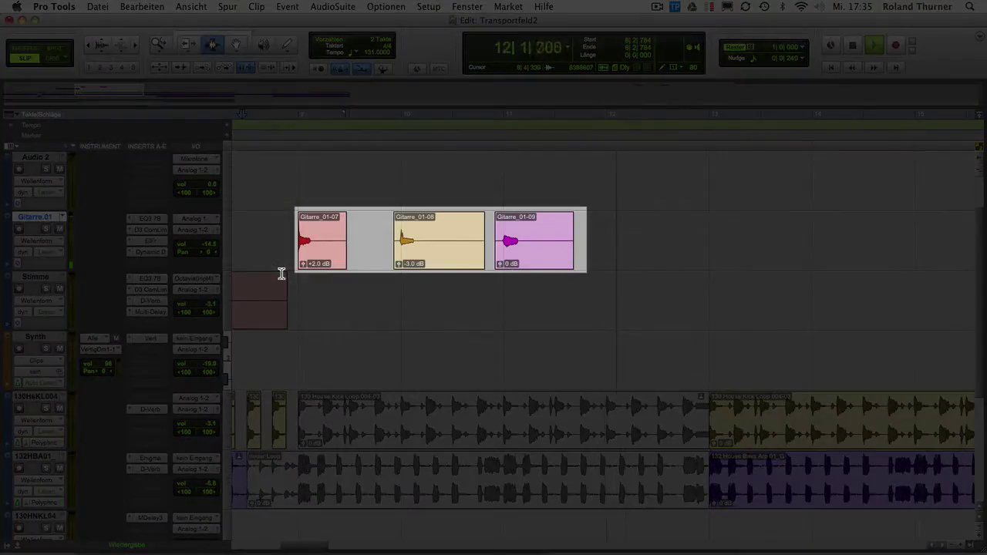
{"action": "key", "text": "space"}
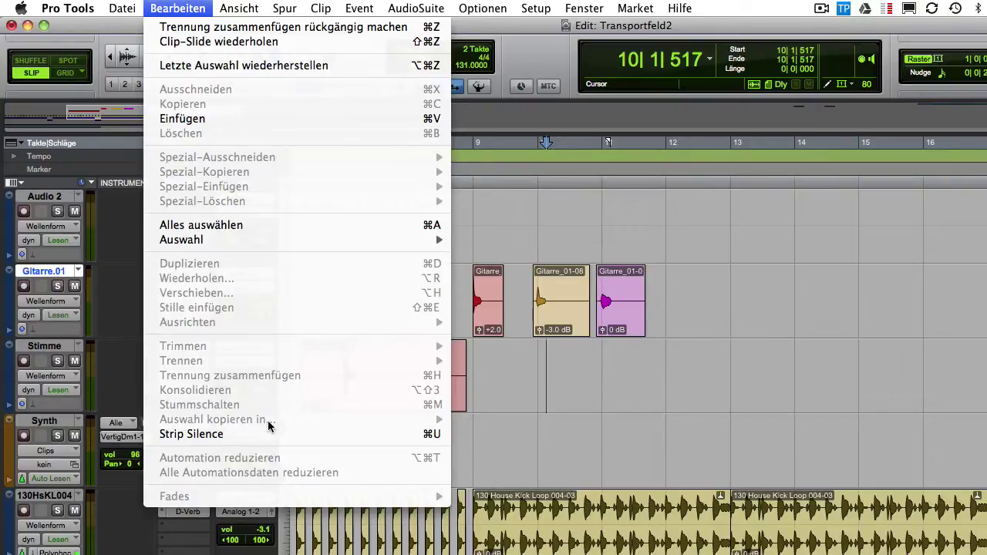
Switch the Gitarre.01 track to Playlists view and select the whole clip from bar 9 to 13 in the Gitarre playlist
{"action": "left_click", "coordinate": [553, 388]}
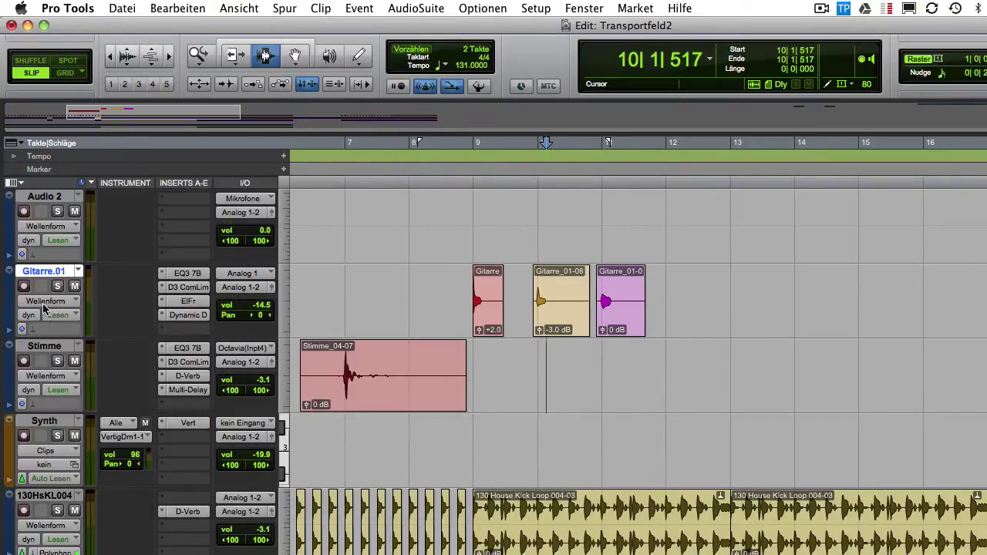
{"action": "left_click", "coordinate": [44, 308]}
{"action": "left_click", "coordinate": [44, 211]}
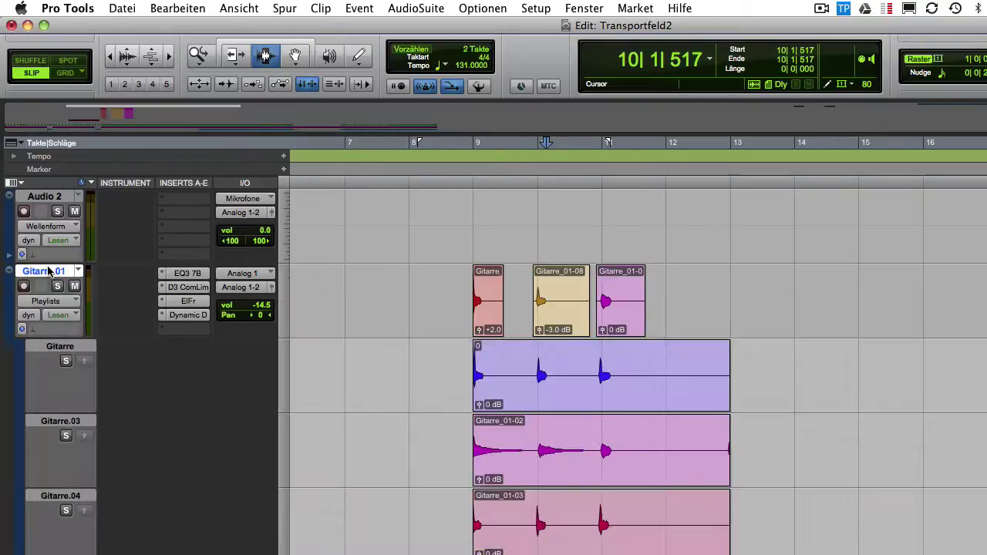
{"action": "double_click", "coordinate": [541, 384]}
{"action": "scroll", "coordinate": [545, 385], "scroll_direction": "down", "scroll_amount": 1}
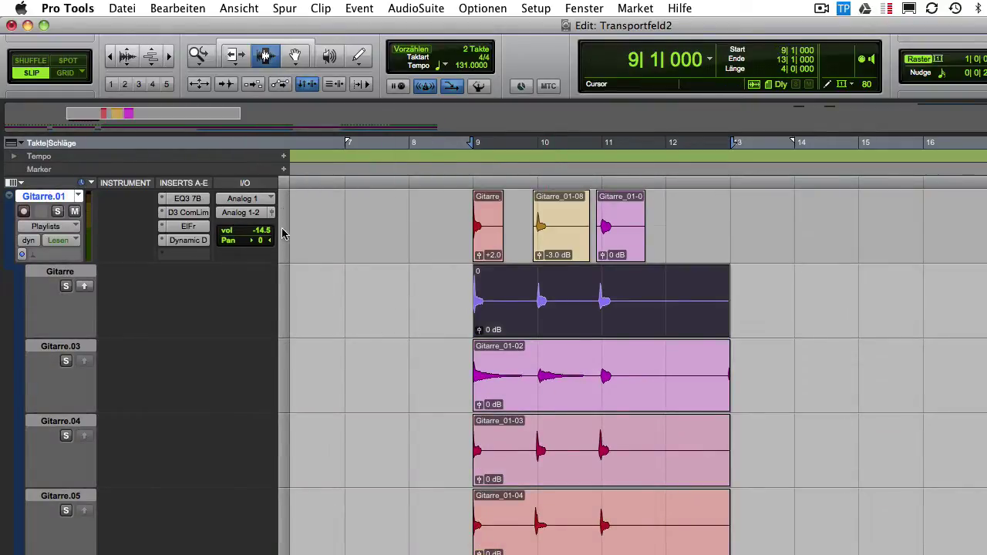
Reduce the Gitarre.01 track height and copy the Gitarre playlist's 9|4|417 to 10|3|211 range to the main playlist
{"action": "left_click_drag", "start_coordinate": [281, 234], "coordinate": [282, 220]}
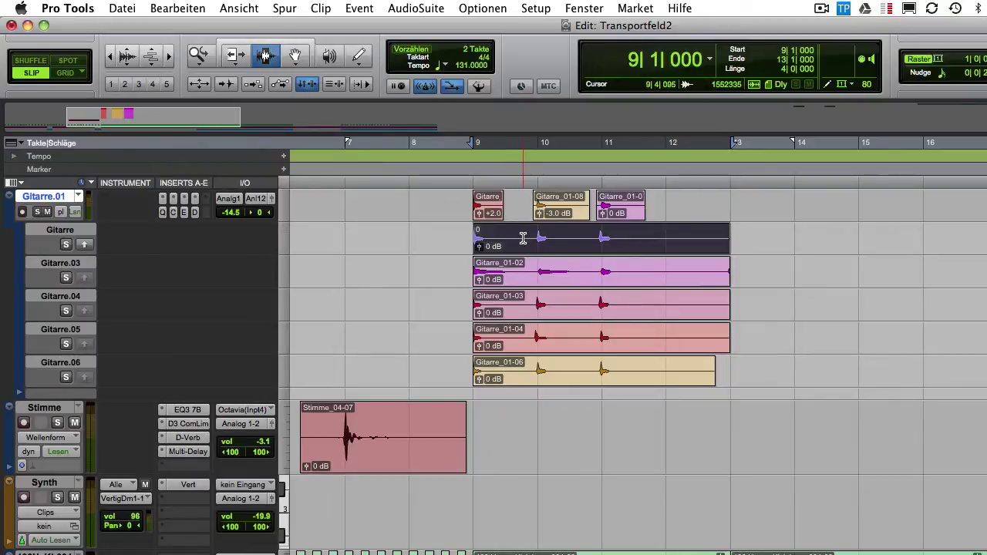
{"action": "left_click_drag", "start_coordinate": [529, 238], "coordinate": [574, 238]}
{"action": "left_click", "coordinate": [177, 8]}
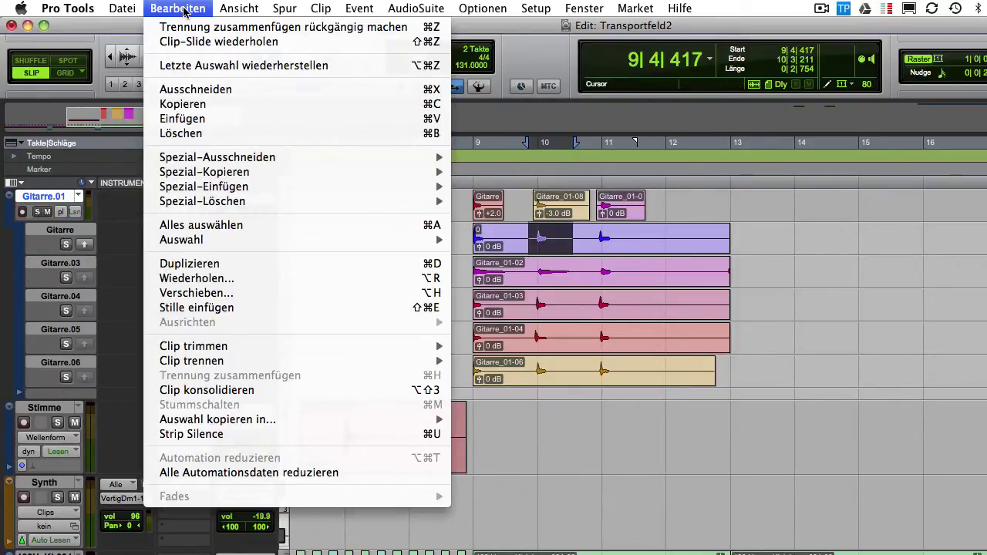
{"action": "mouse_move", "coordinate": [249, 420]}
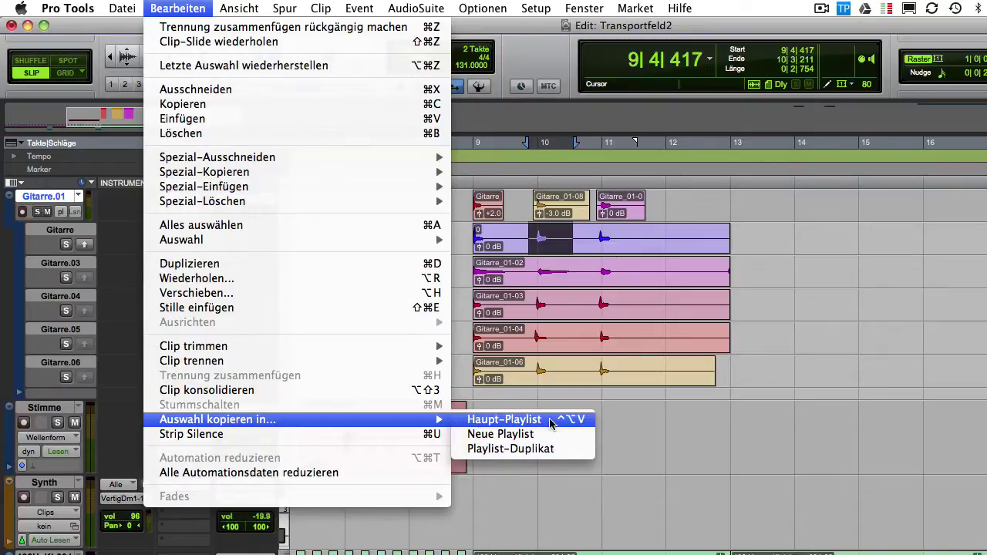
{"action": "left_click", "coordinate": [684, 409]}
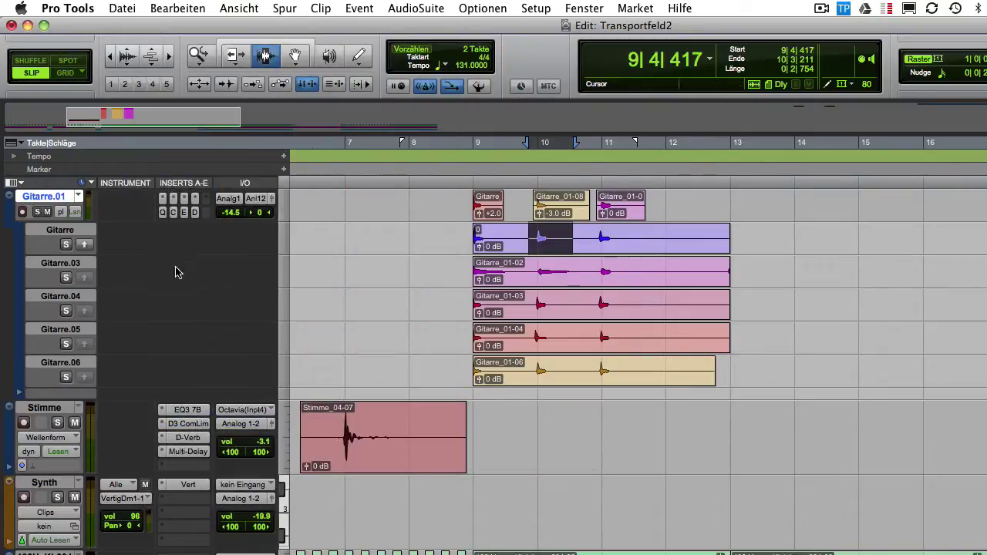
{"action": "left_click", "coordinate": [86, 245]}
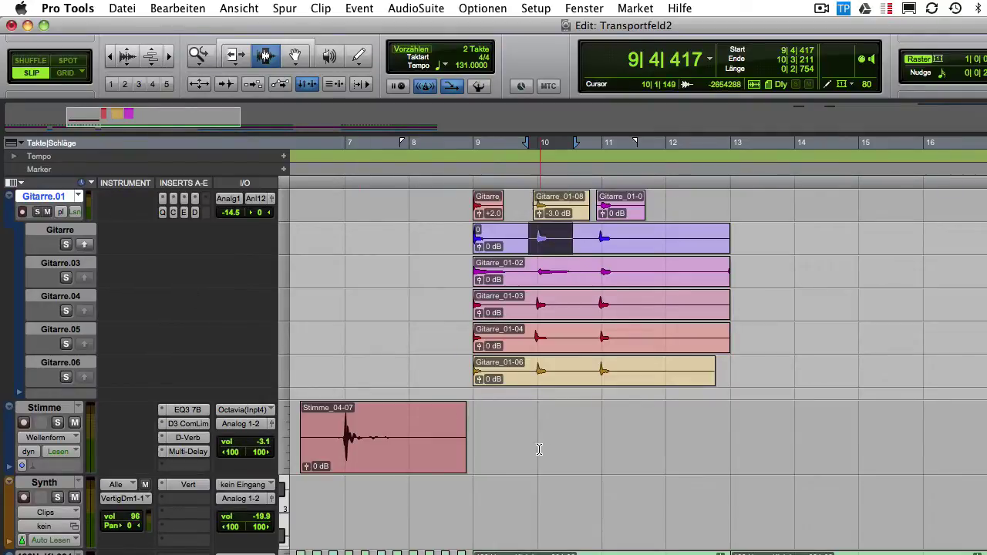
Copy the selected Gitarre range into a new playlist named Gitarre.02, and undo it
{"action": "left_click", "coordinate": [166, 12]}
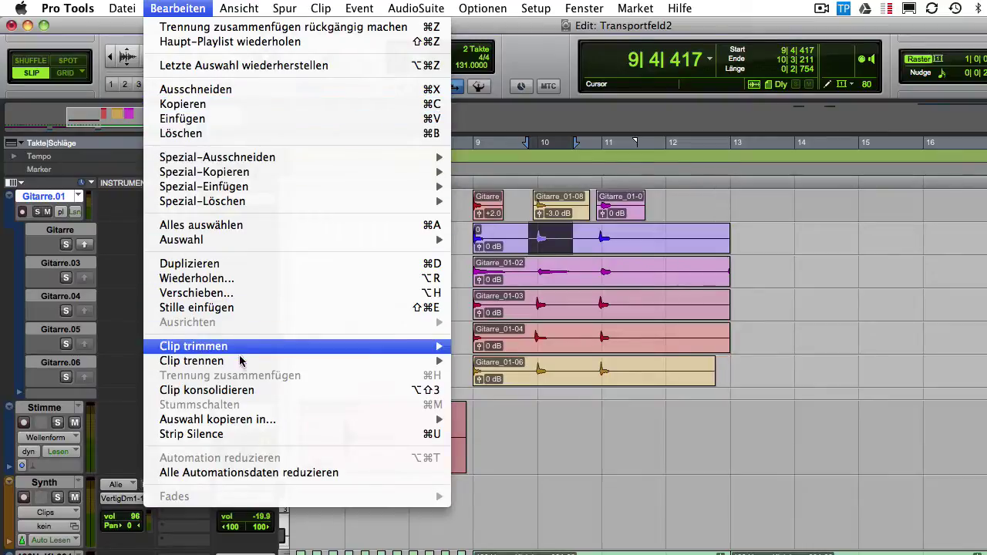
{"action": "mouse_move", "coordinate": [240, 363]}
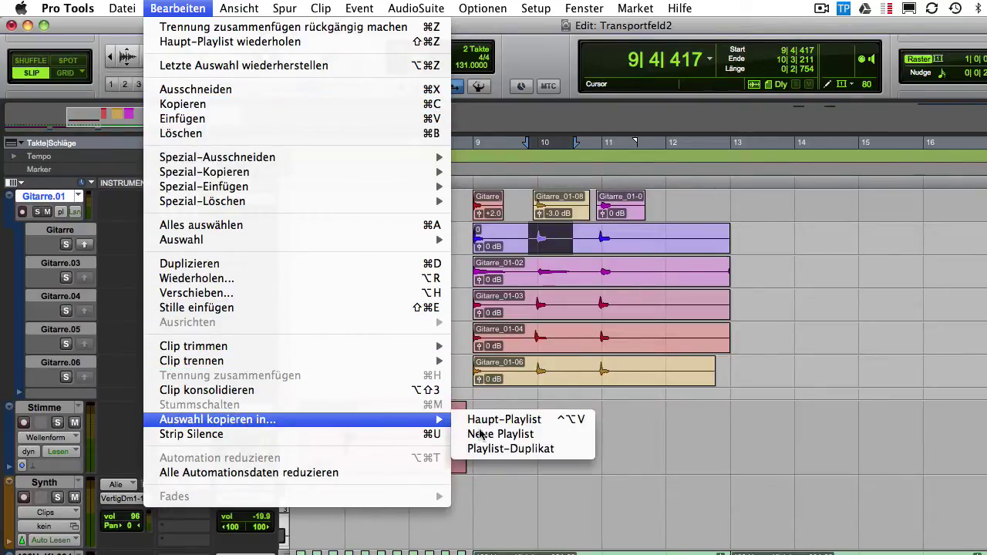
{"action": "left_click", "coordinate": [537, 441]}
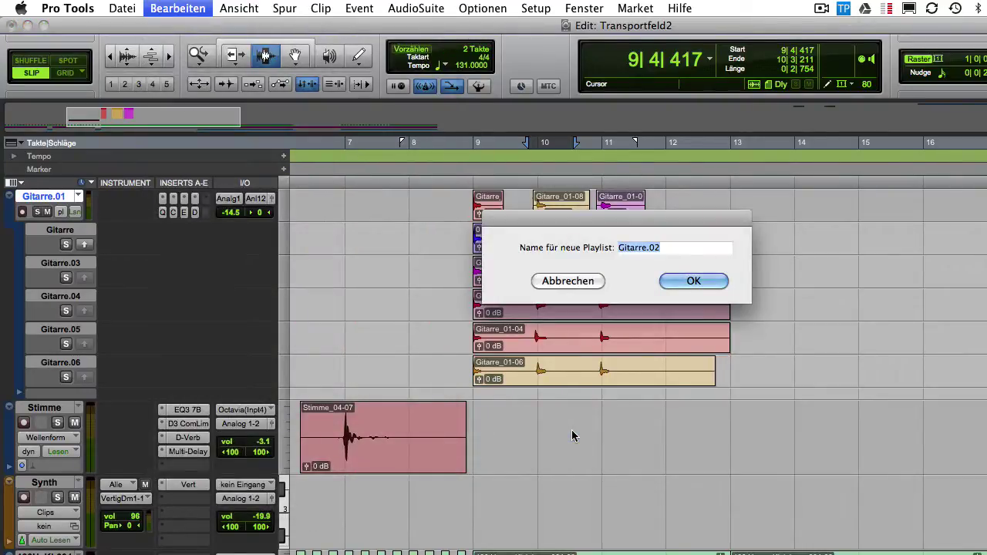
{"action": "left_click", "coordinate": [702, 281]}
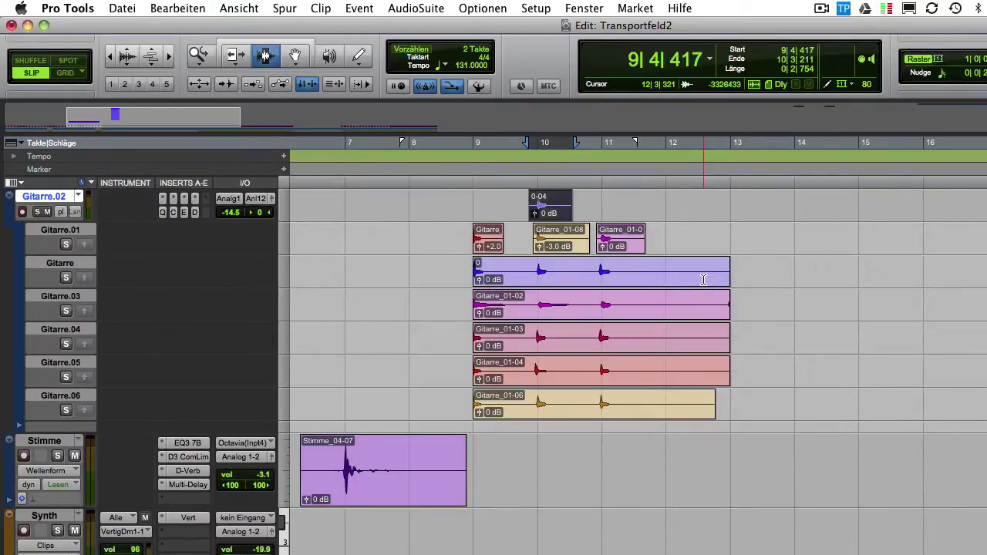
{"action": "key", "text": "super+z"}
{"action": "key", "text": "super+z"}
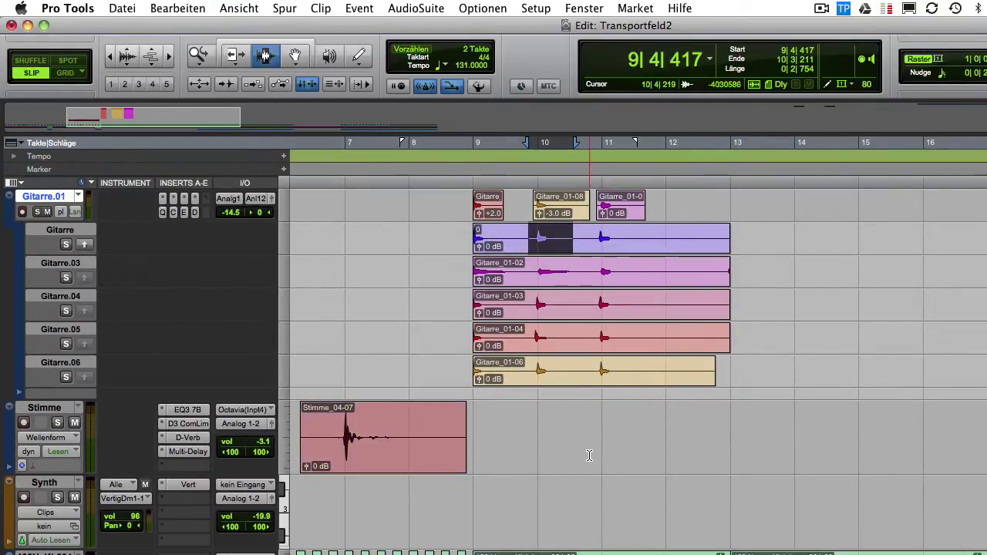
Copy the selected Gitarre range into a duplicate of the main playlist, accepting the suggested name
{"action": "left_click", "coordinate": [184, 9]}
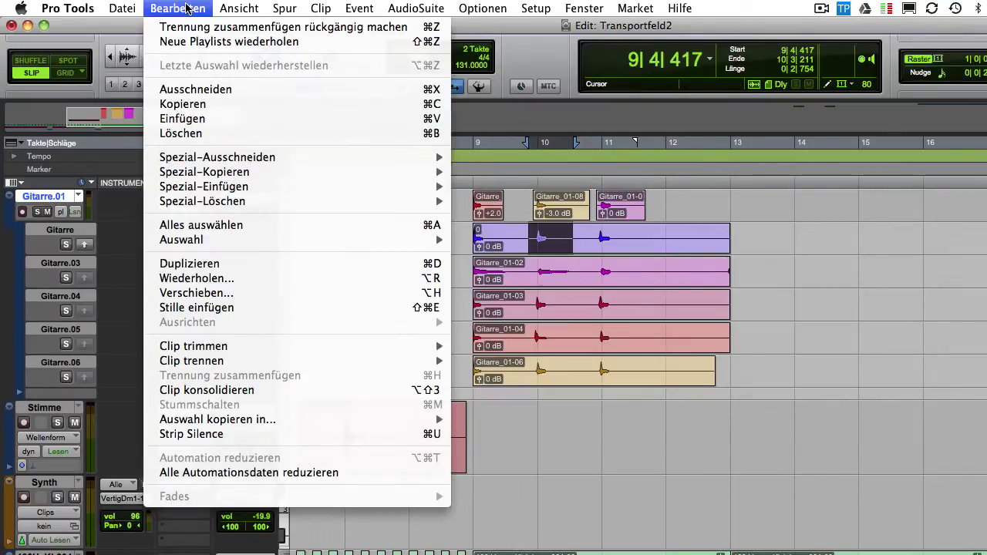
{"action": "mouse_move", "coordinate": [279, 421]}
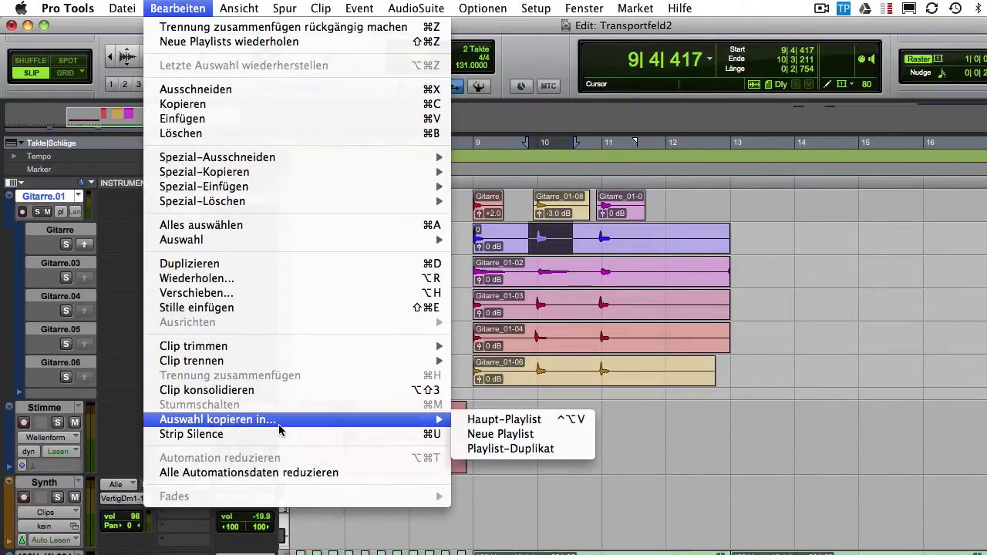
{"action": "left_click", "coordinate": [511, 449]}
{"action": "left_click", "coordinate": [701, 282]}
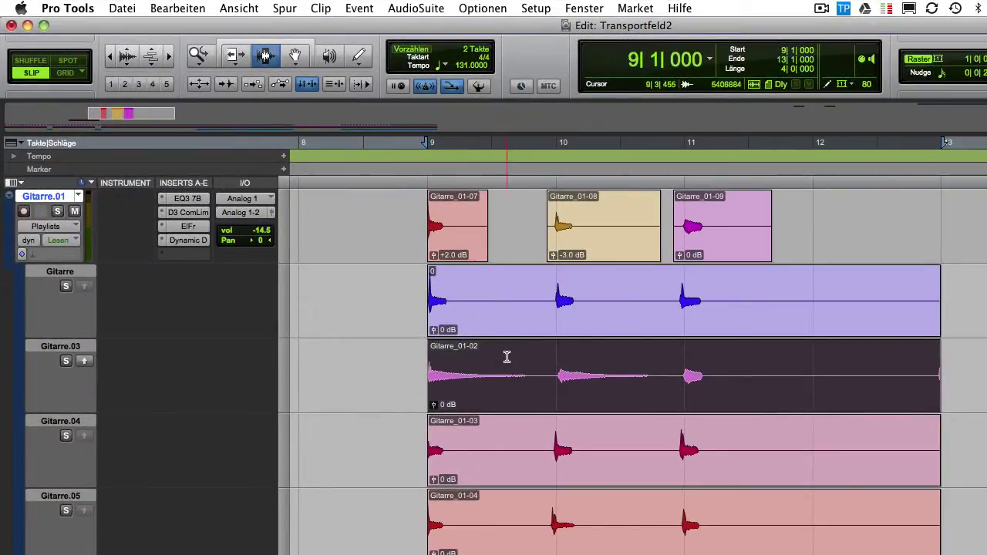
Select the whole clip in the Gitarre playlist and open Strip Silence, placed clear of the clip
{"action": "double_click", "coordinate": [507, 301]}
{"action": "left_click", "coordinate": [186, 11]}
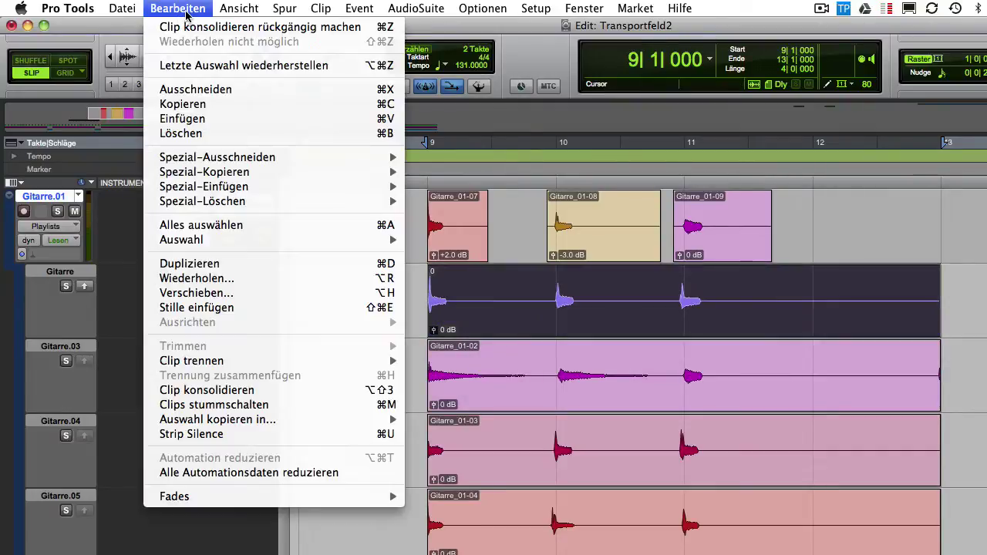
{"action": "left_click", "coordinate": [207, 435]}
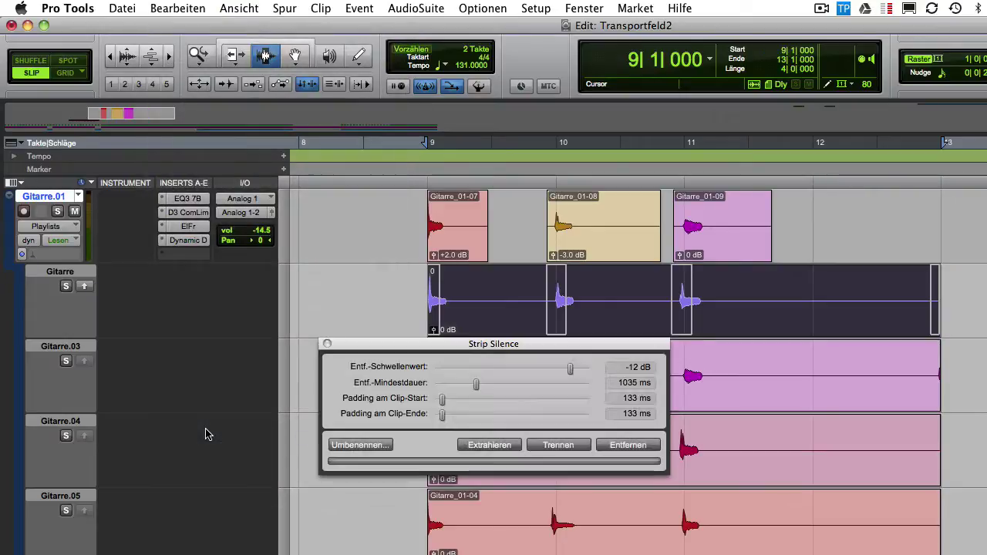
{"action": "left_click_drag", "start_coordinate": [451, 352], "coordinate": [524, 401]}
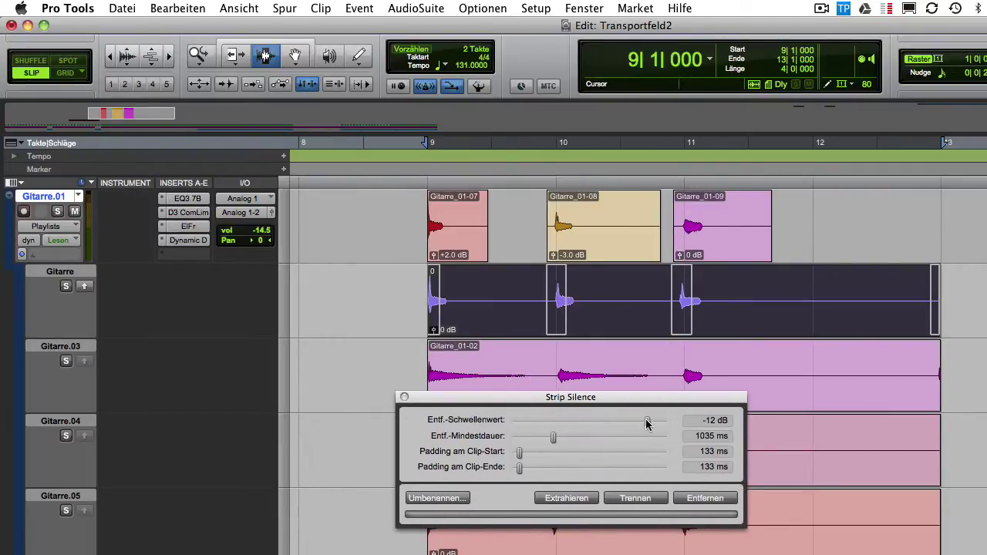
Set the Strip Silence threshold to -25 dB, clip start padding to 38 ms and end padding to 95 ms, and remove the silence
{"action": "left_click_drag", "start_coordinate": [647, 422], "coordinate": [625, 426]}
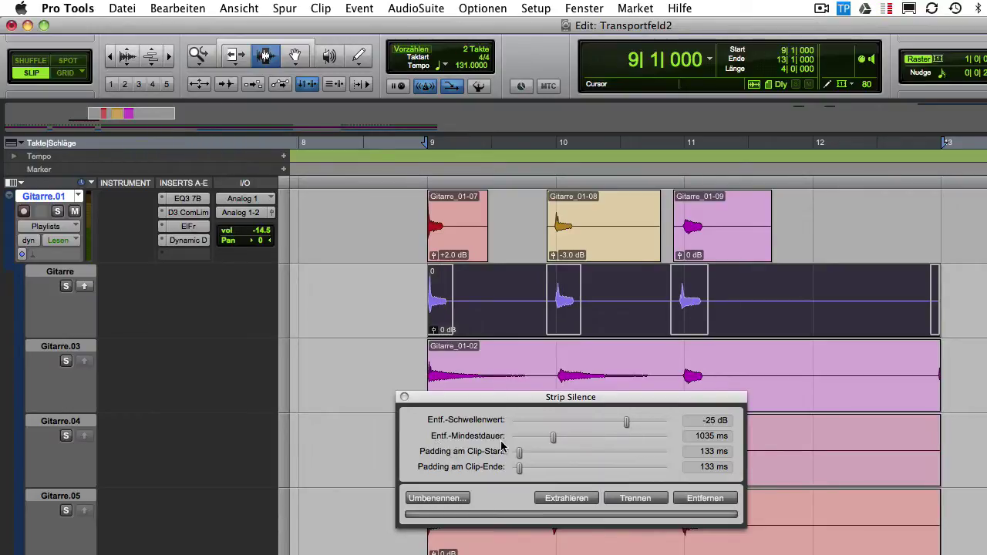
{"action": "mouse_move", "coordinate": [551, 443]}
{"action": "left_mouse_down"}
{"action": "mouse_move", "coordinate": [588, 444]}
{"action": "mouse_move", "coordinate": [553, 449]}
{"action": "left_mouse_up"}
{"action": "mouse_move", "coordinate": [520, 468]}
{"action": "left_mouse_down"}
{"action": "mouse_move", "coordinate": [530, 473]}
{"action": "mouse_move", "coordinate": [517, 456]}
{"action": "left_mouse_up"}
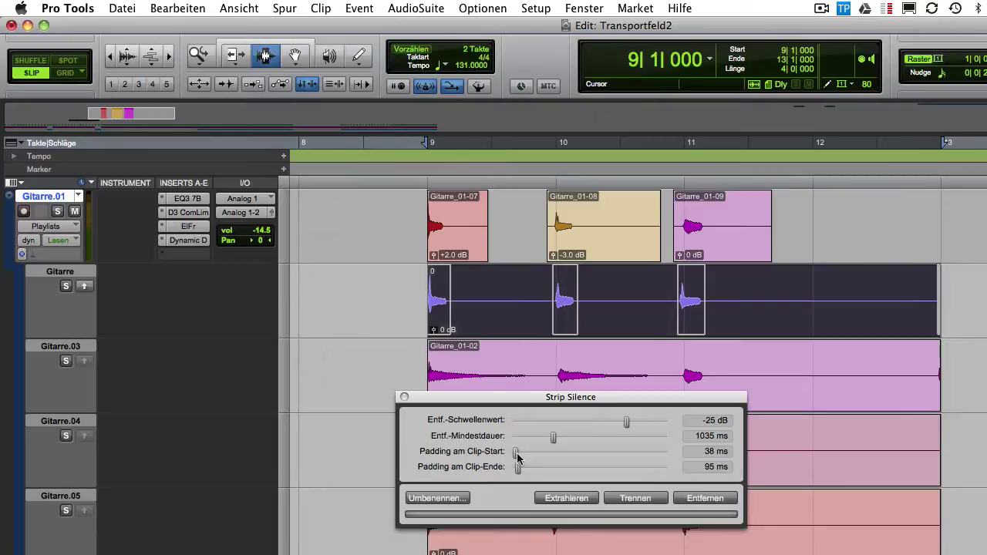
{"action": "left_click", "coordinate": [702, 499]}
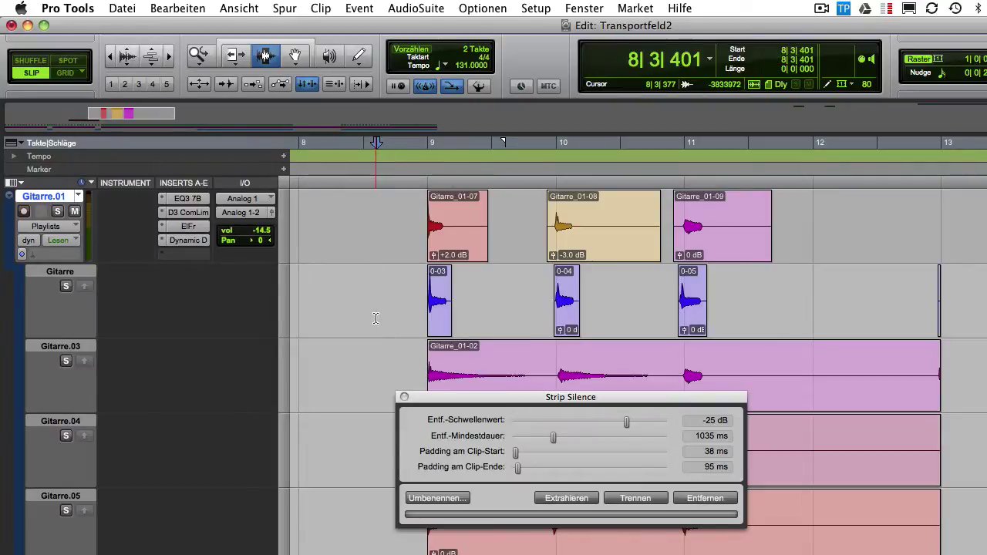
Separate the Gitarre clip at the Strip Silence boundaries, check the resulting pieces, and undo the separation
{"action": "left_click", "coordinate": [631, 502]}
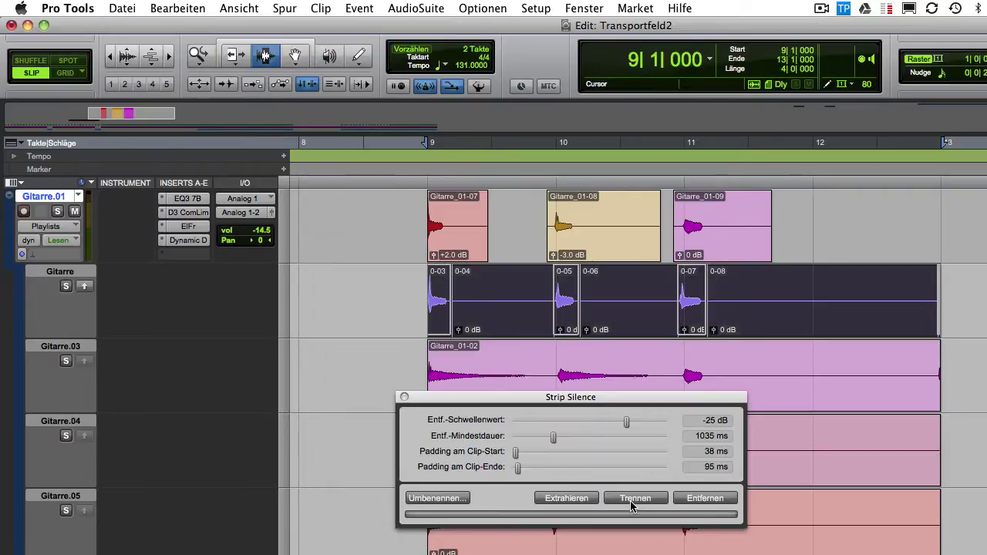
{"action": "left_click", "coordinate": [340, 309]}
{"action": "key", "text": "ctrl+Tab"}
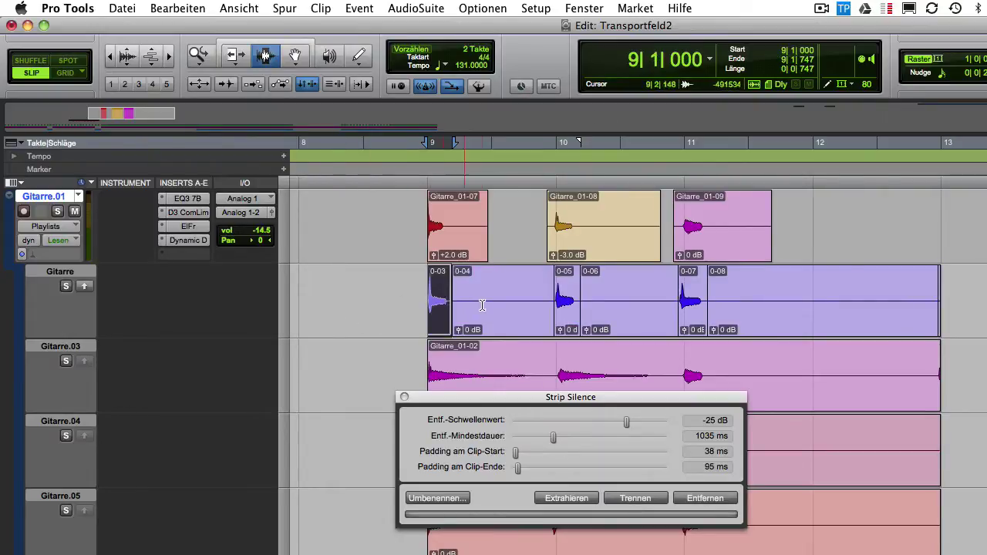
{"action": "key", "text": "ctrl+Tab"}
{"action": "left_click", "coordinate": [362, 320]}
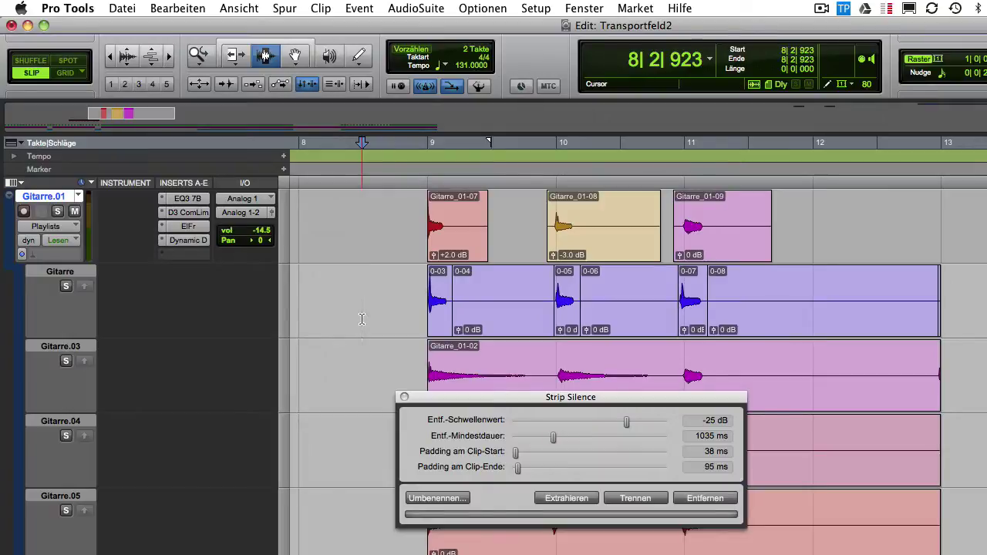
{"action": "key", "text": "super+z"}
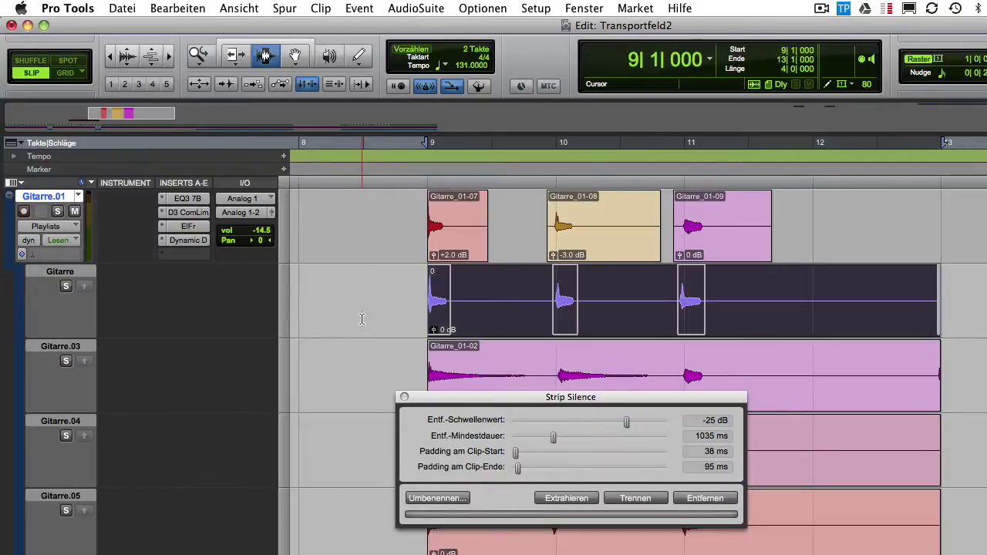
Extract only the silent sections of the Gitarre clip with Strip Silence, and undo the extraction
{"action": "left_click", "coordinate": [565, 499]}
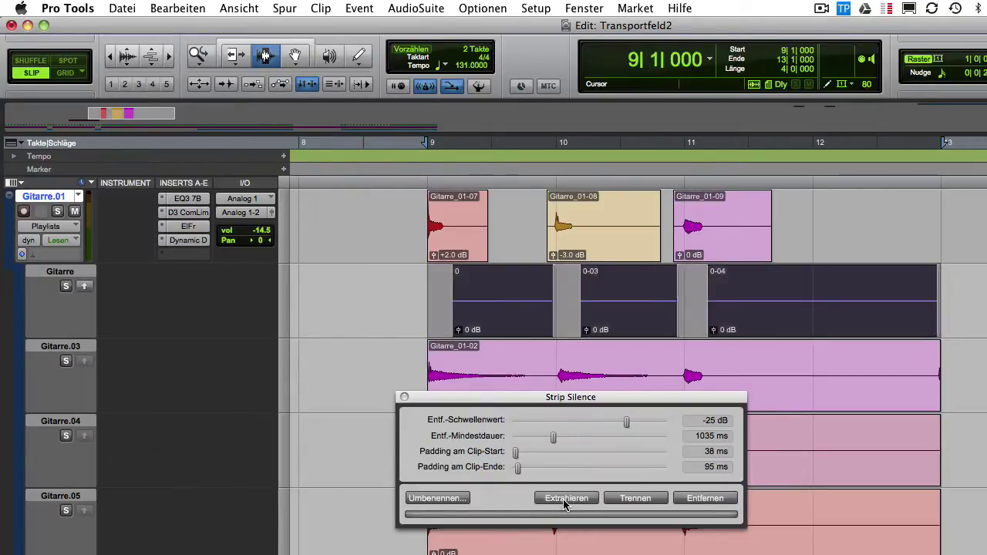
{"action": "left_click", "coordinate": [409, 301]}
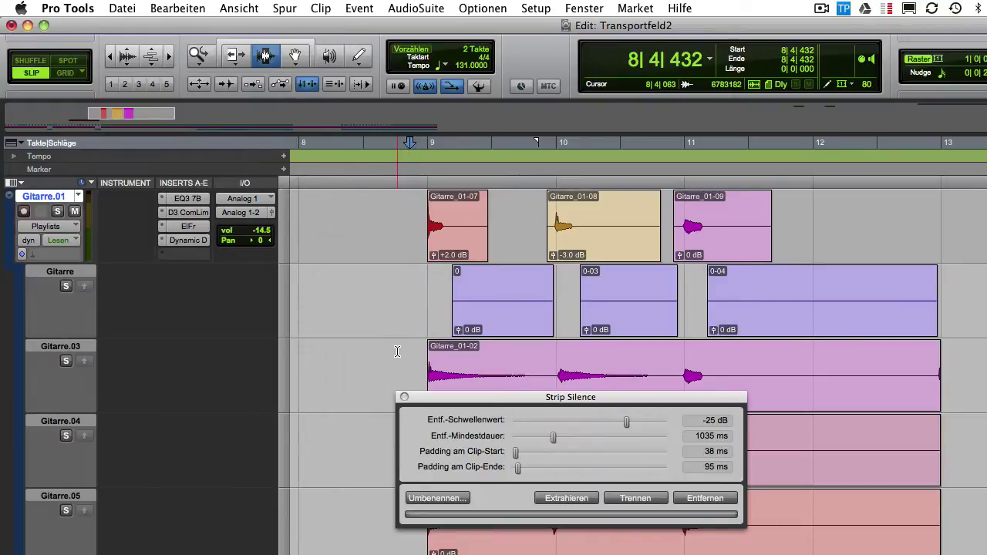
{"action": "key", "text": "super+z"}
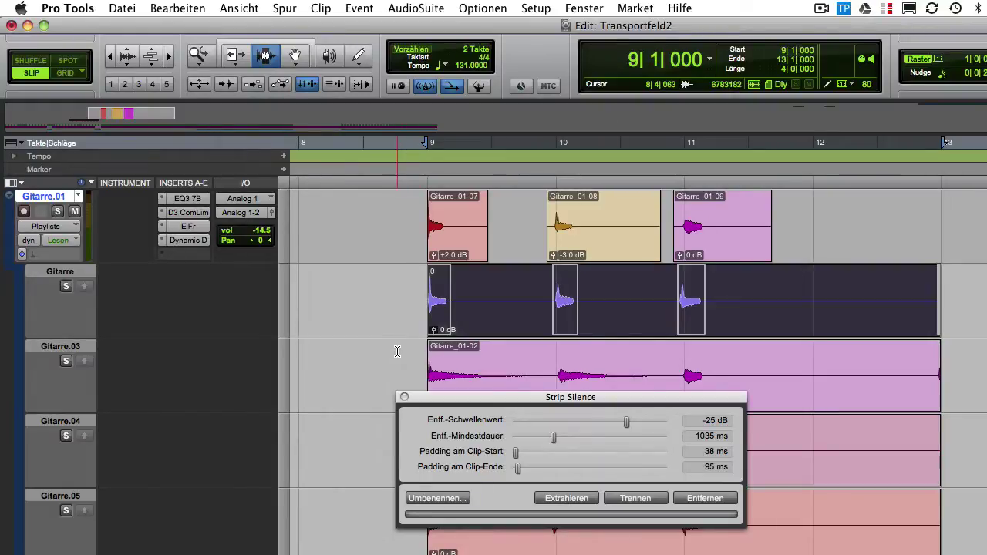
Auto-rename the selected Gitarre clip from Strip Silence with blank name and suffix, start number 0 and 0 digits
{"action": "left_click", "coordinate": [438, 499]}
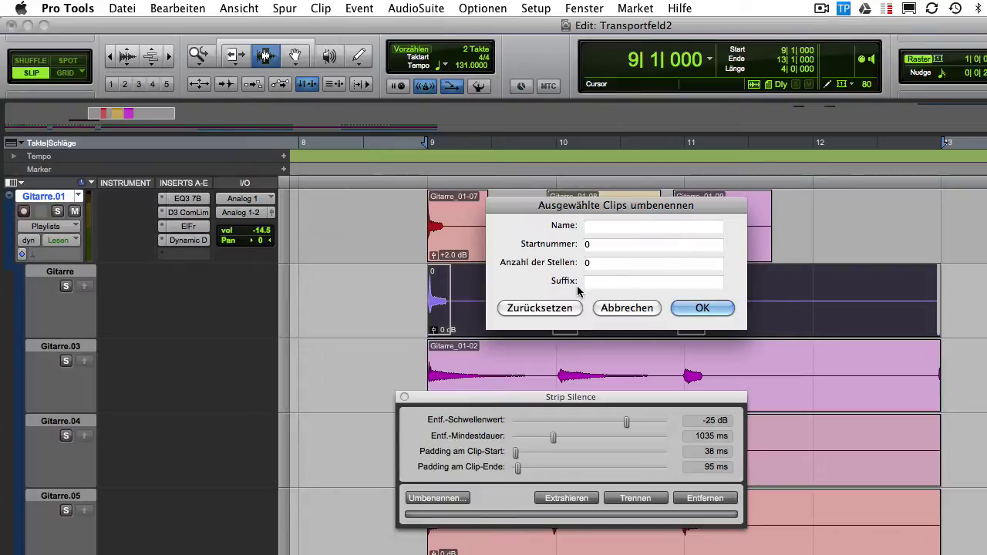
{"action": "left_click", "coordinate": [686, 309]}
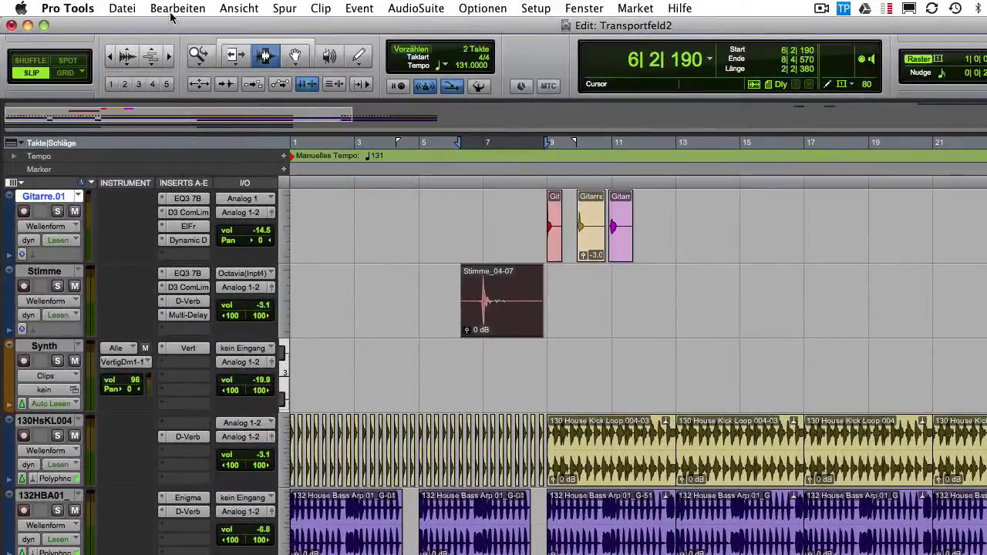
{"action": "left_click", "coordinate": [167, 9]}
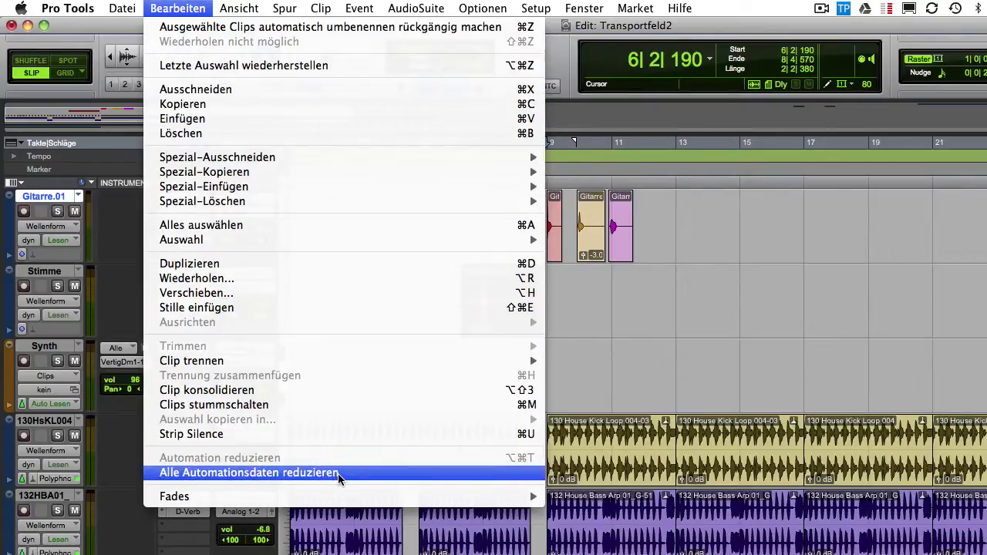
{"action": "left_click", "coordinate": [656, 352]}
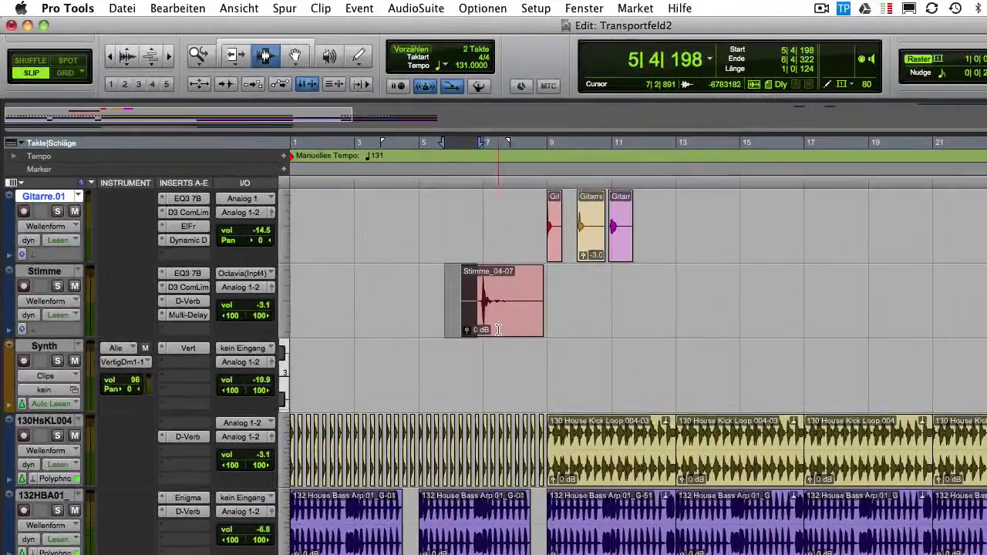
Fade in the Stimme_04-07 clip from its start to 6|4|229 and fade it out from 8|1|592 to its end
{"action": "left_click", "coordinate": [195, 9]}
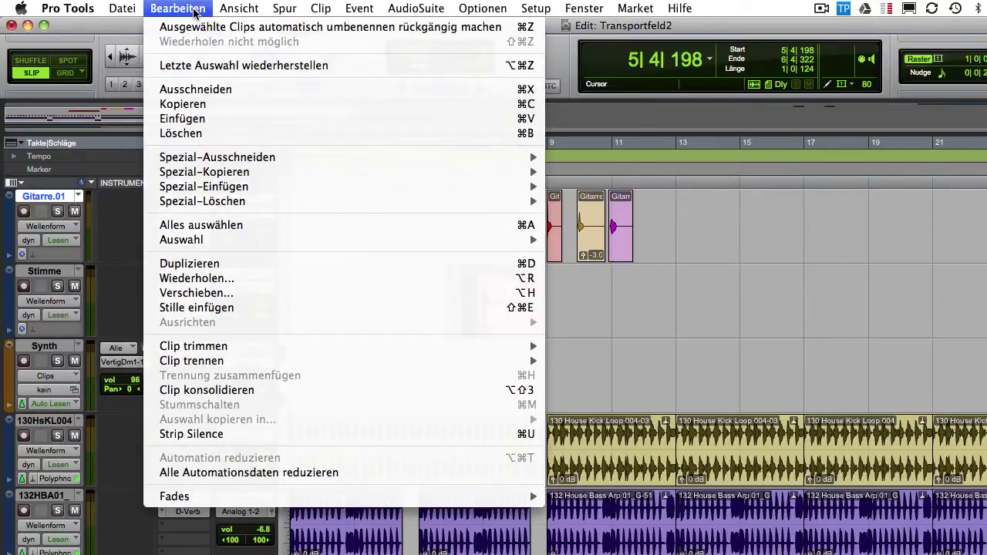
{"action": "mouse_move", "coordinate": [282, 496]}
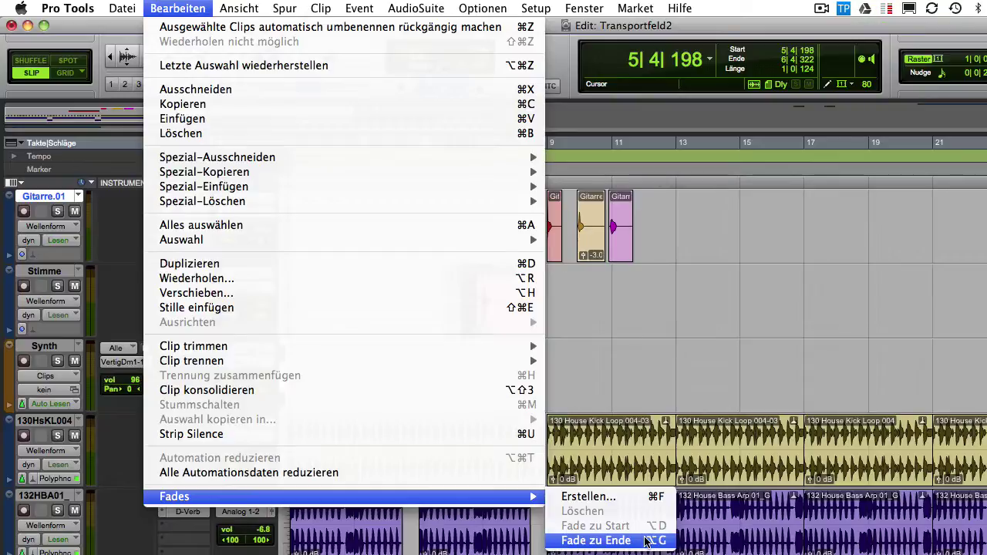
{"action": "left_click", "coordinate": [606, 351]}
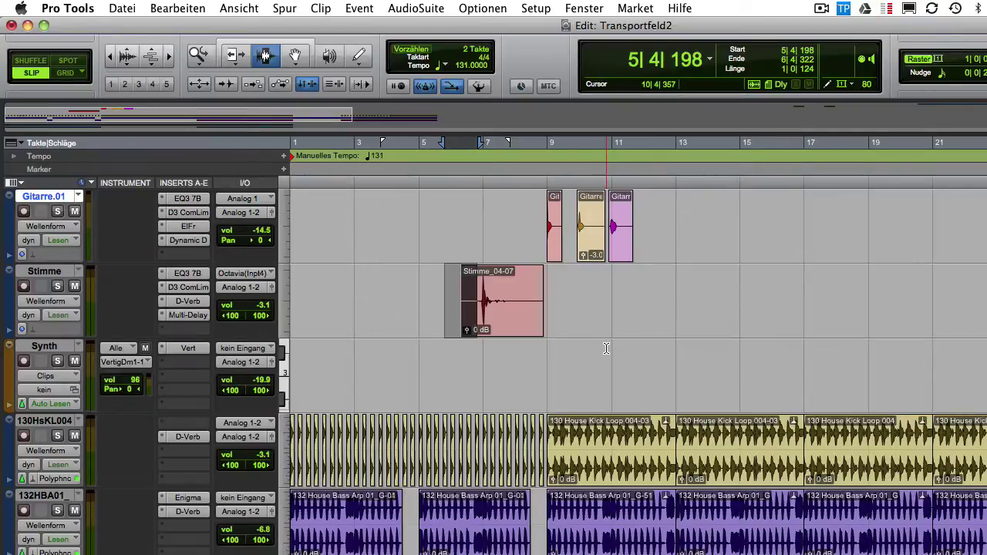
{"action": "left_click", "coordinate": [477, 301]}
{"action": "key", "text": "d"}
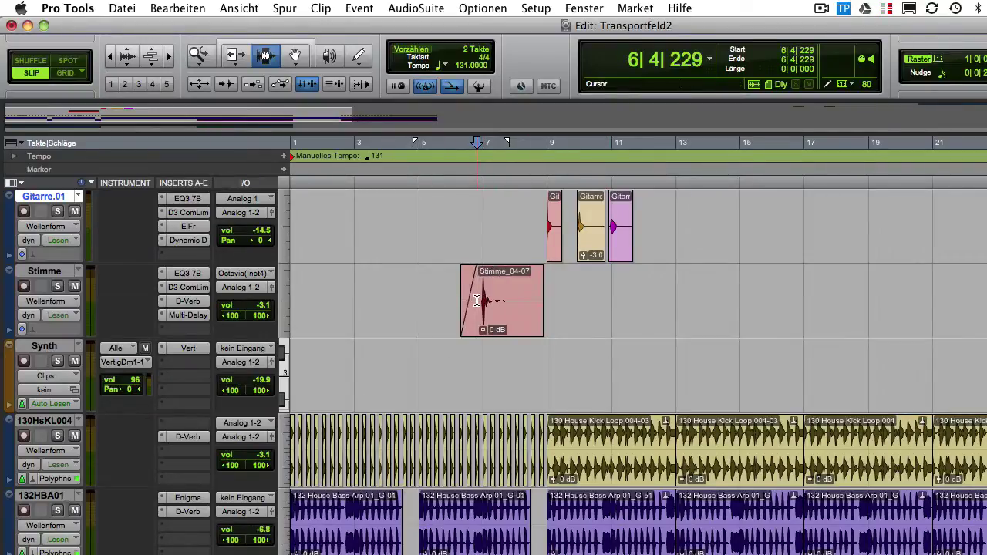
{"action": "left_click", "coordinate": [520, 303]}
{"action": "key", "text": "g"}
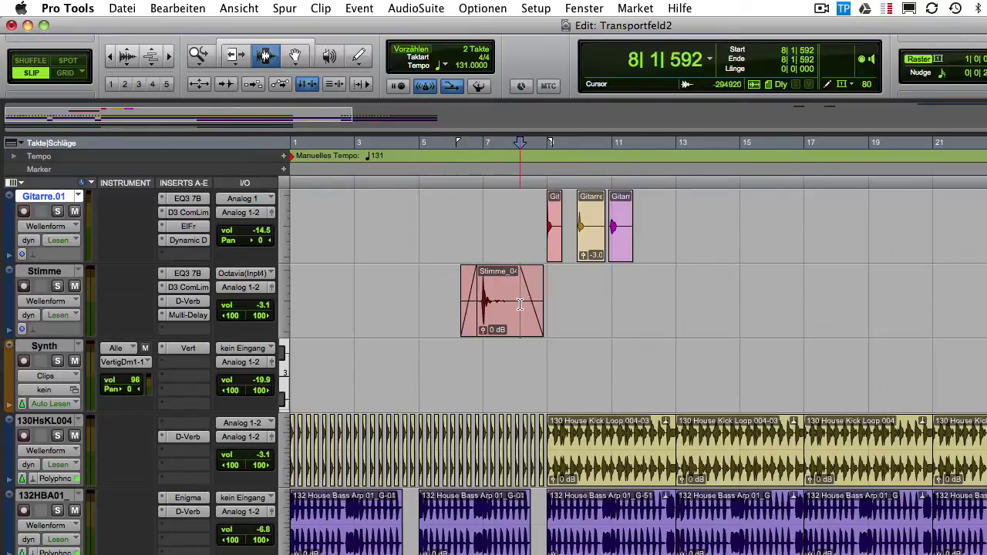
Fade in the Gitarre_01-08 clip from its start to 9|4|924 and fade it out from 10|3|049 to its end
{"action": "left_click", "coordinate": [592, 232]}
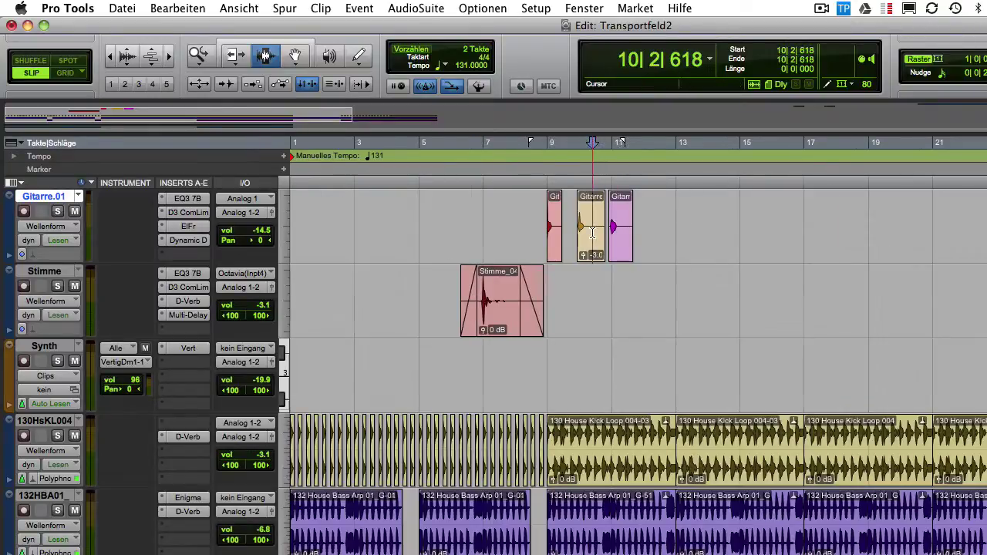
{"action": "key", "text": "e"}
{"action": "left_click", "coordinate": [647, 232]}
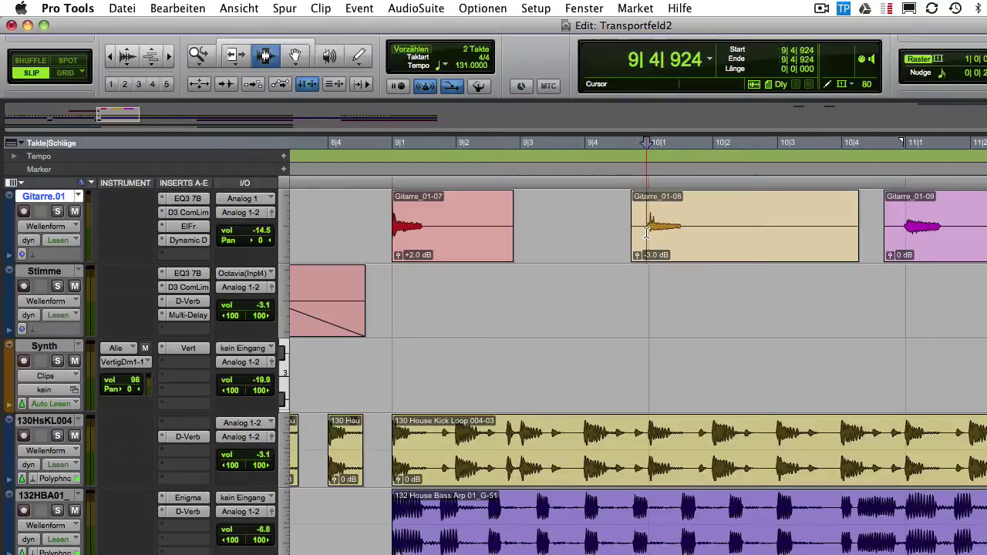
{"action": "key", "text": "d"}
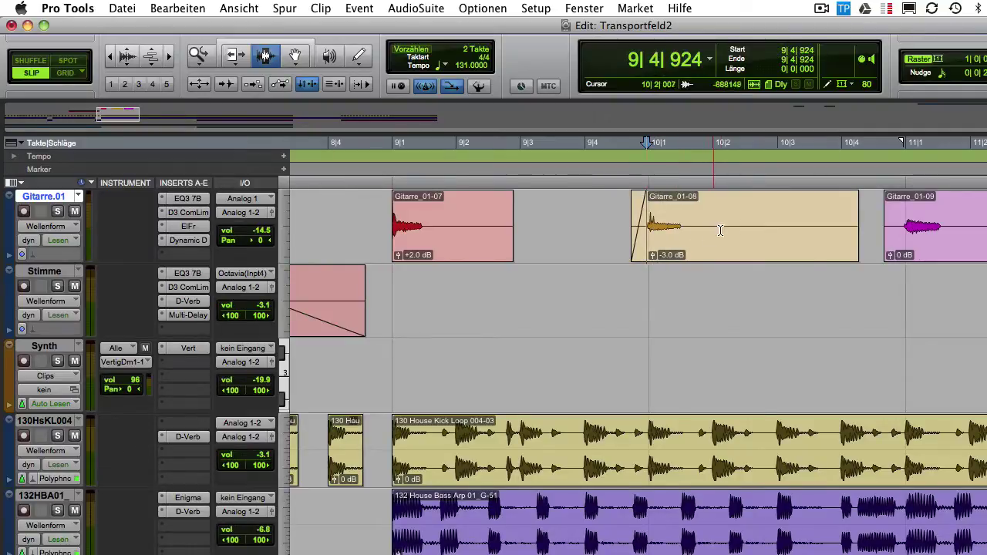
{"action": "left_click", "coordinate": [780, 222]}
{"action": "key", "text": "g"}
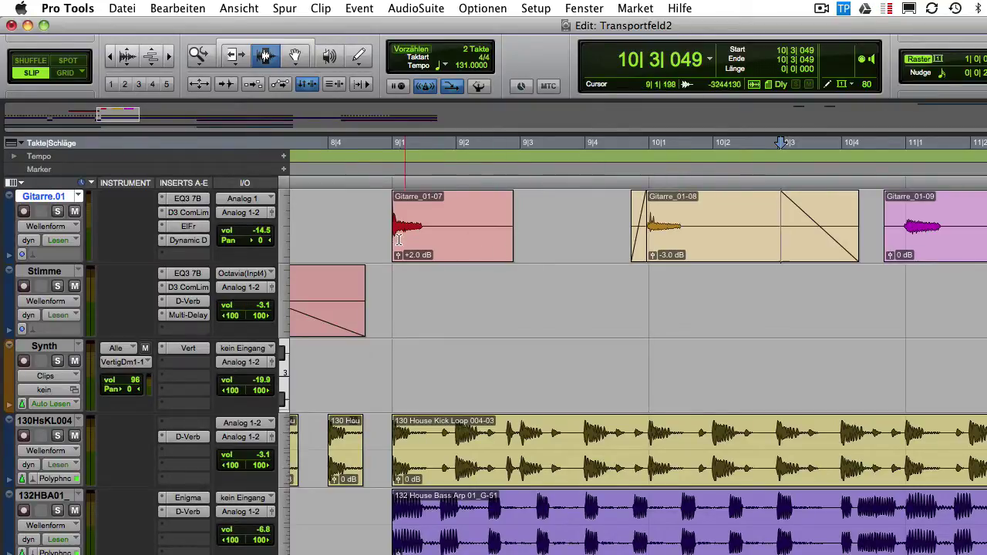
Fade in the Gitarre_01-07 clip from its start to 9|1|405 and fade it out from 9|2|378 to its end
{"action": "left_click_drag", "start_coordinate": [386, 231], "coordinate": [419, 242]}
{"action": "key", "text": "ctrl+super+f"}
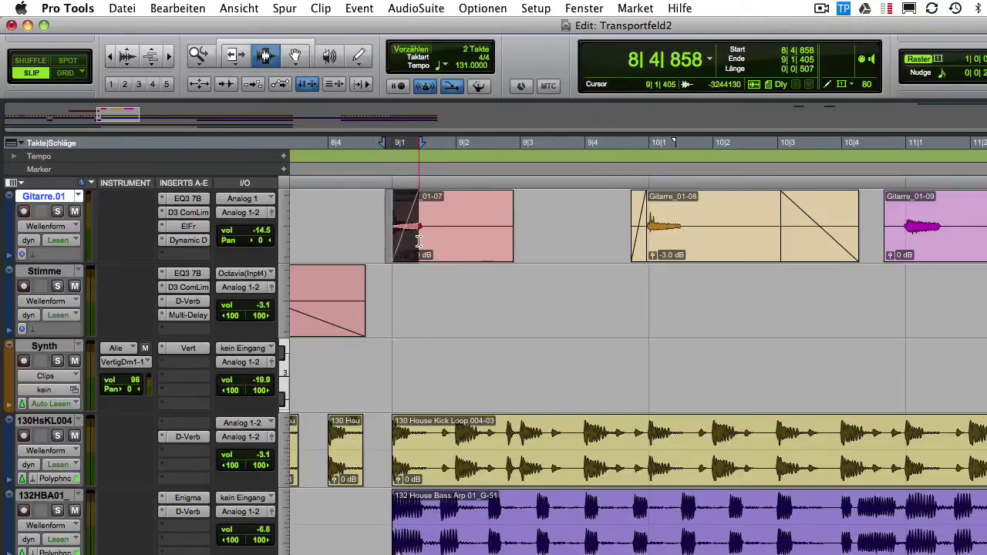
{"action": "left_click_drag", "start_coordinate": [483, 231], "coordinate": [569, 240]}
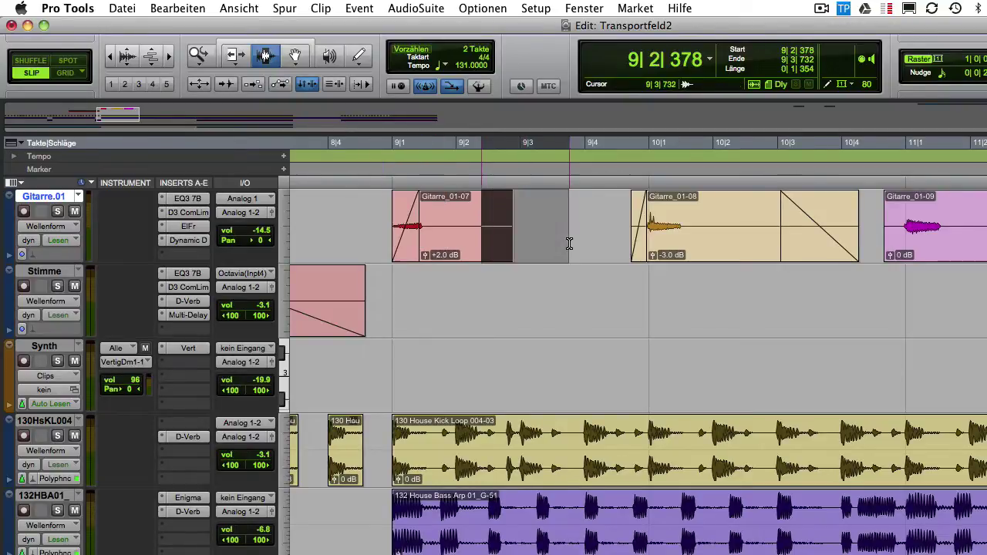
{"action": "key", "text": "ctrl+super+f"}
Paste a copy of the Gitarre_01-09 clip overlapping the original at about 11|2, and crossfade the joint from 11|1|768 to 11|2|281
{"action": "double_click", "coordinate": [923, 224]}
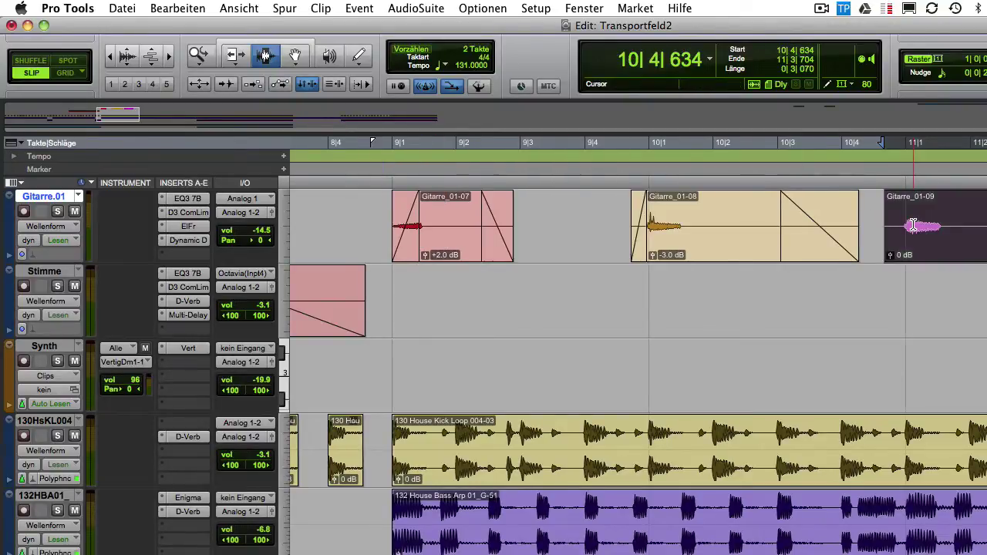
{"action": "left_click", "coordinate": [727, 231]}
{"action": "key", "text": "super+v"}
{"action": "left_click", "coordinate": [755, 273]}
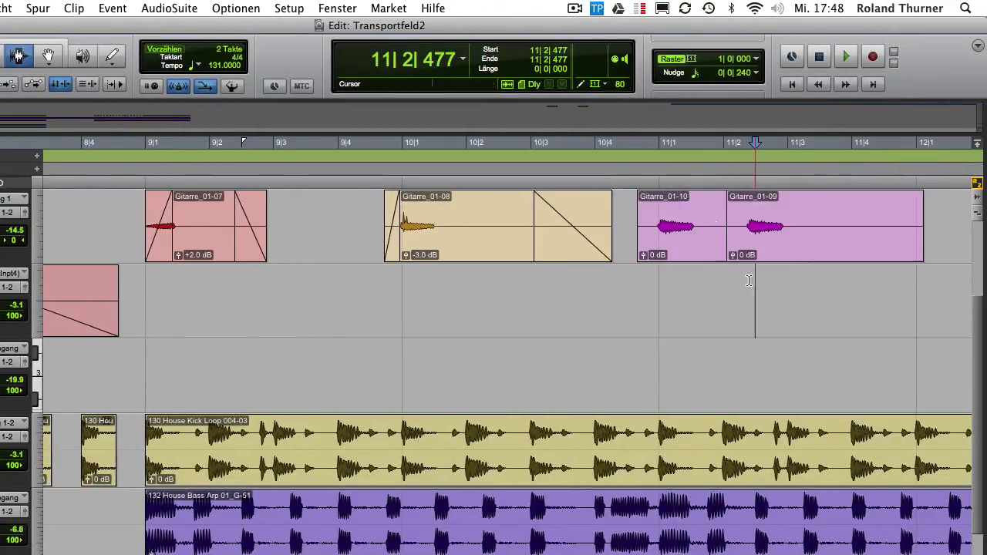
{"action": "left_click_drag", "start_coordinate": [710, 228], "coordinate": [742, 243]}
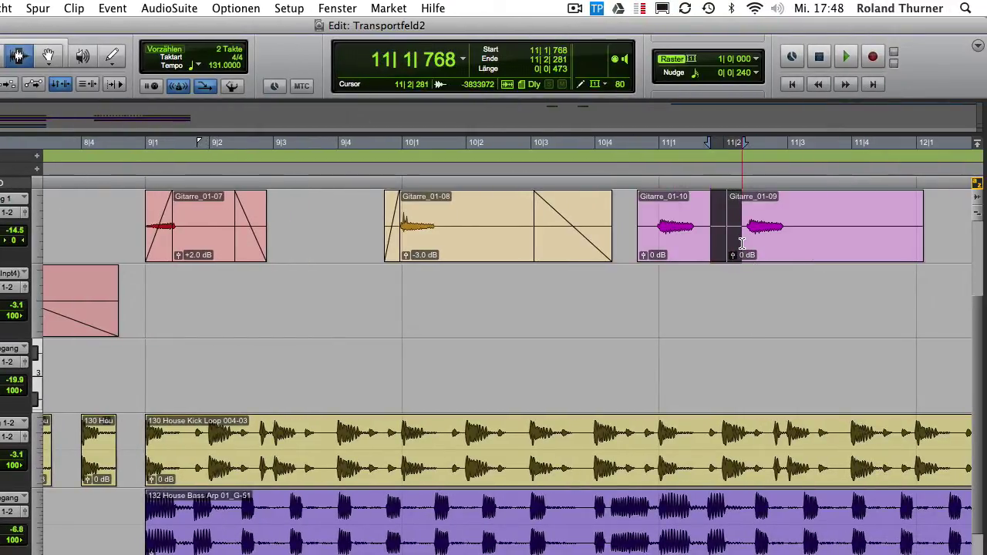
{"action": "key", "text": "ctrl+super+f"}
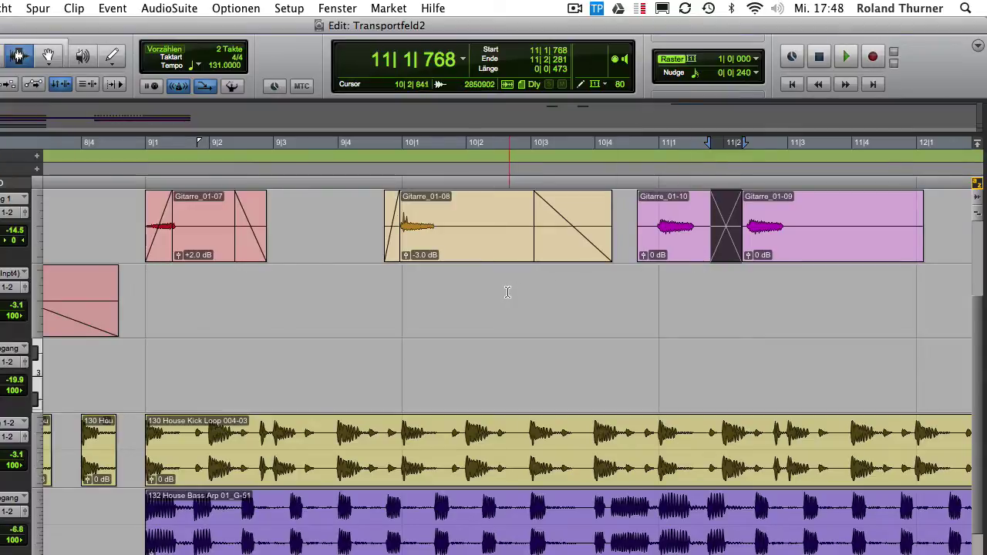
Fade out the 130 House Kick Loop clip at 2|2 from 2|2|282 to its end, using the strongly convex Out-Form curve
{"action": "key", "text": "super+bracketleft"}
{"action": "key", "text": "super+bracketleft"}
{"action": "key", "text": "super+bracketleft"}
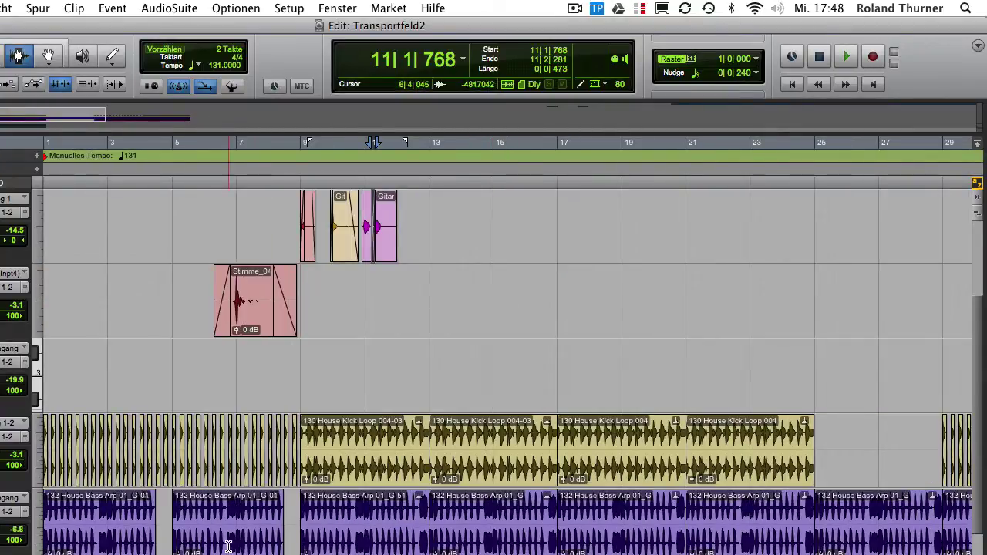
{"action": "left_click", "coordinate": [105, 459]}
{"action": "key", "text": "super+bracketright"}
{"action": "key", "text": "super+bracketright"}
{"action": "key", "text": "super+bracketright"}
{"action": "key", "text": "super+bracketright"}
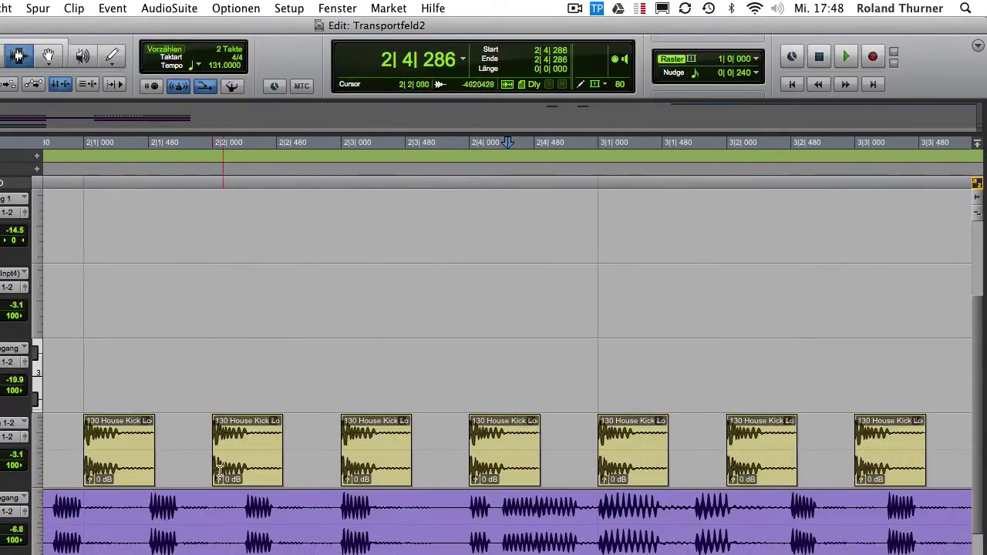
{"action": "left_click_drag", "start_coordinate": [249, 443], "coordinate": [300, 459]}
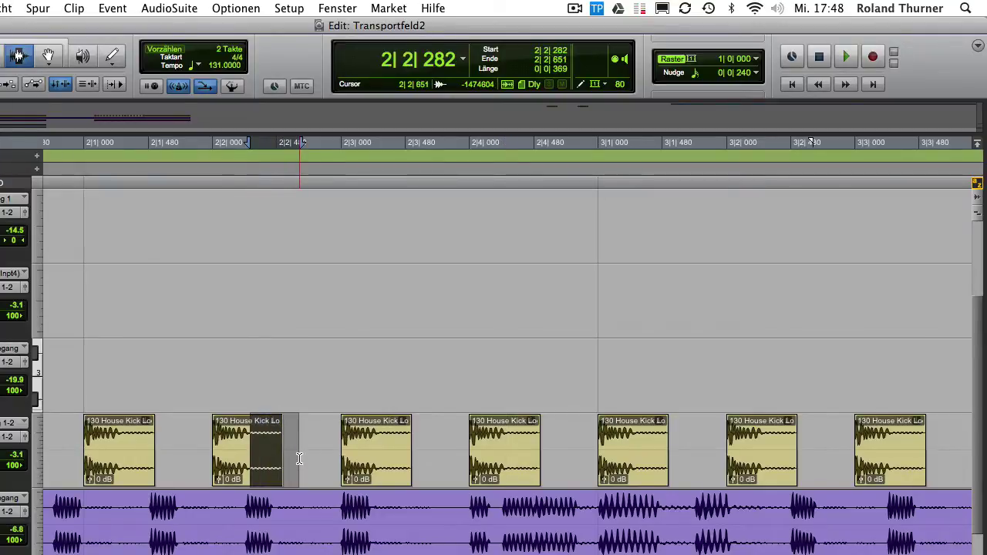
{"action": "key", "text": "super+f"}
{"action": "left_click", "coordinate": [299, 395]}
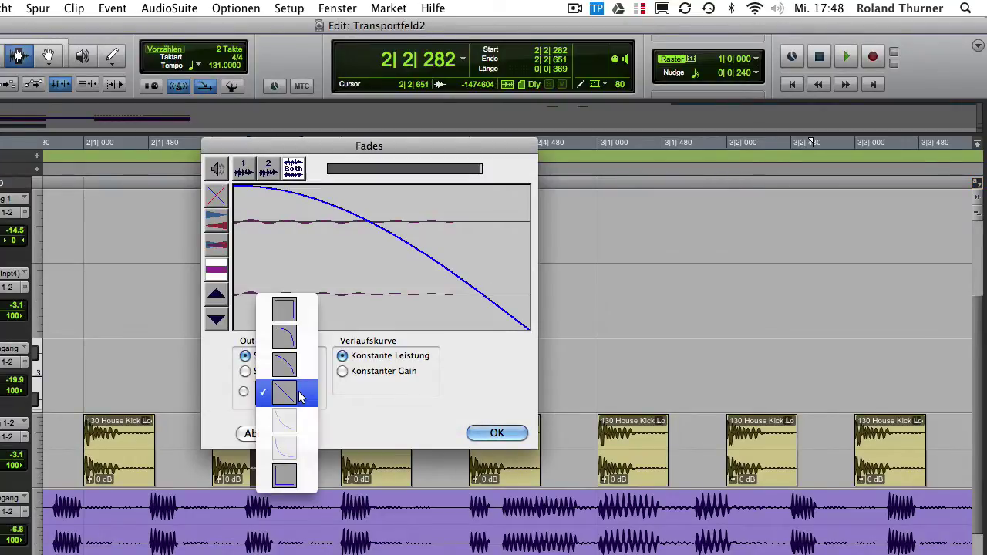
{"action": "left_click", "coordinate": [297, 365]}
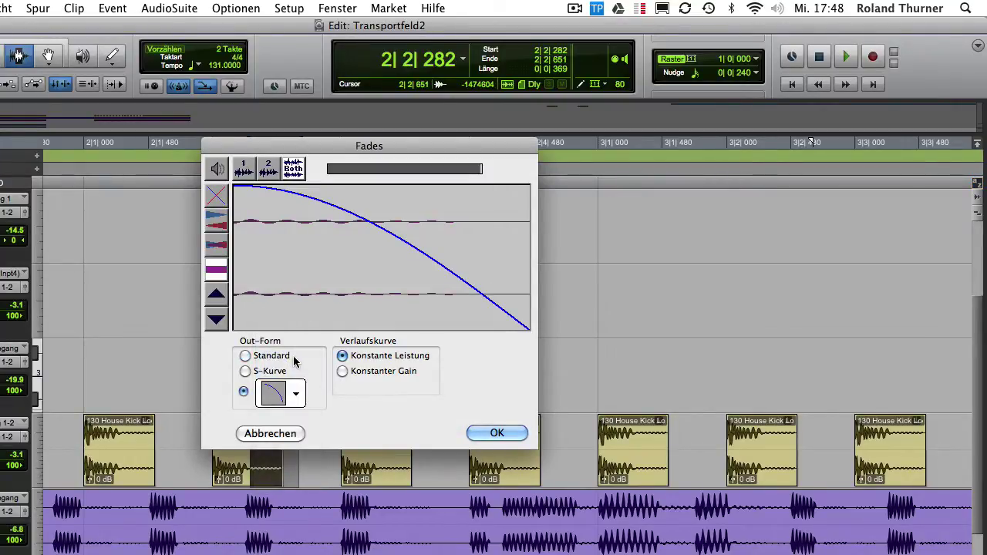
{"action": "left_click", "coordinate": [295, 395]}
{"action": "left_click", "coordinate": [292, 373]}
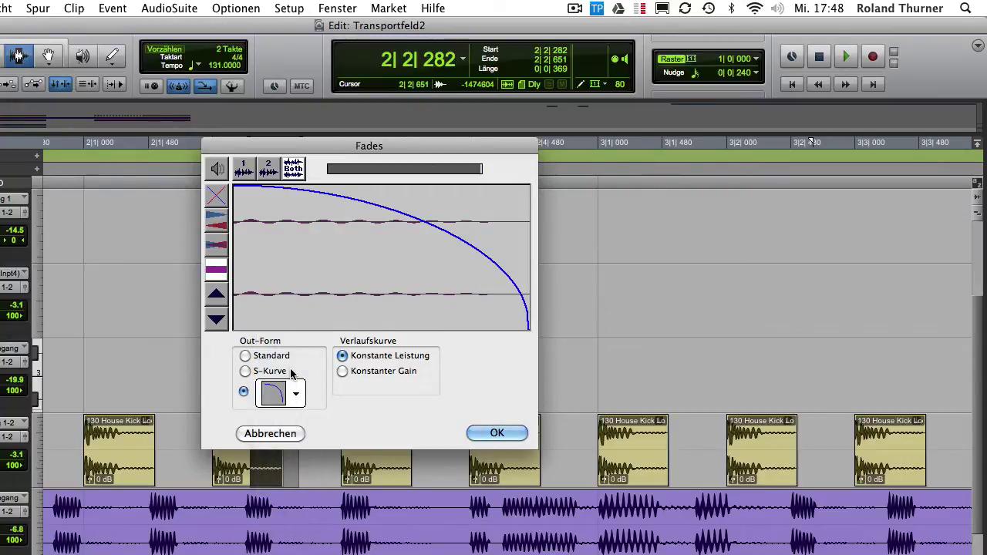
{"action": "left_click", "coordinate": [498, 433]}
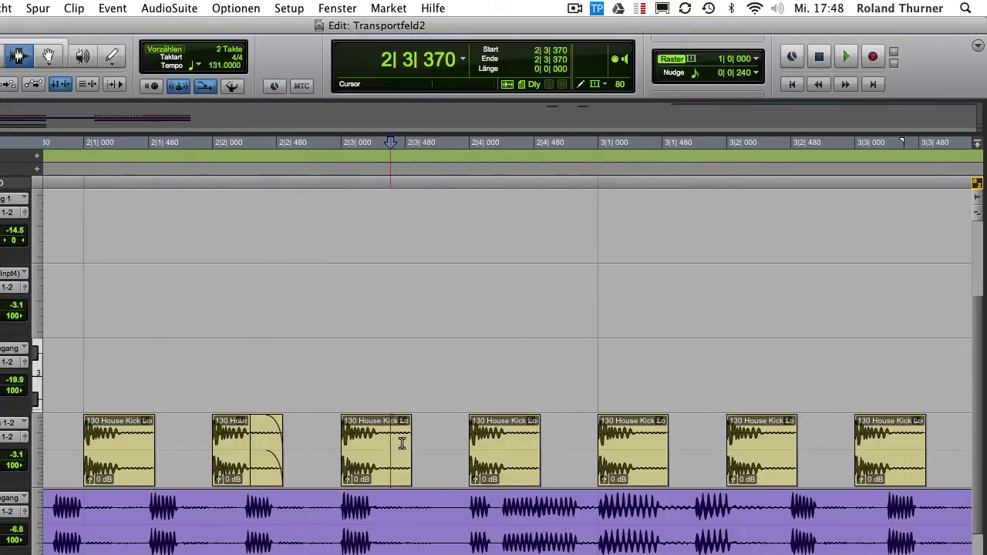
Fade out the kick loop clip at 2|3 from 2|3|370 to its end with the straight diagonal Out-Form curve
{"action": "left_click_drag", "start_coordinate": [397, 452], "coordinate": [441, 452]}
{"action": "key", "text": "super+f"}
{"action": "left_click", "coordinate": [293, 393]}
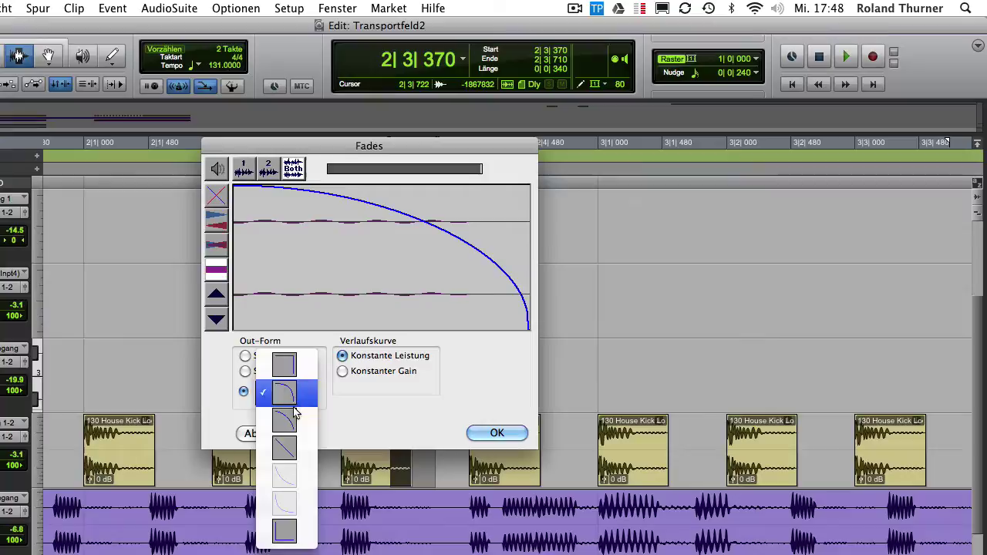
{"action": "left_click", "coordinate": [286, 447]}
{"action": "left_click", "coordinate": [497, 433]}
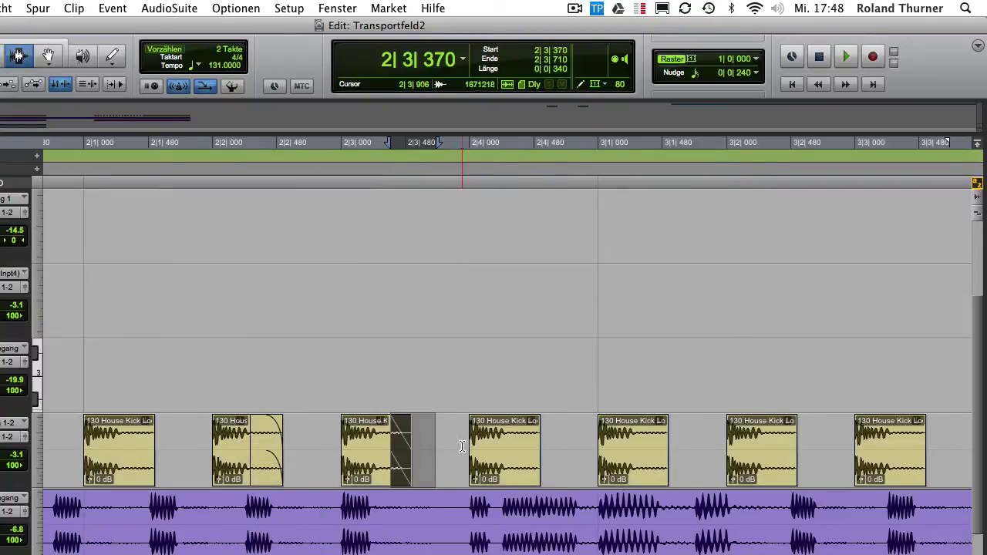
Fade in the kick loop clip at 2|4 up to 2|4|298 with Konstanter Gain and a convex In-Form curve
{"action": "left_click_drag", "start_coordinate": [463, 448], "coordinate": [511, 447]}
{"action": "key", "text": "super+f"}
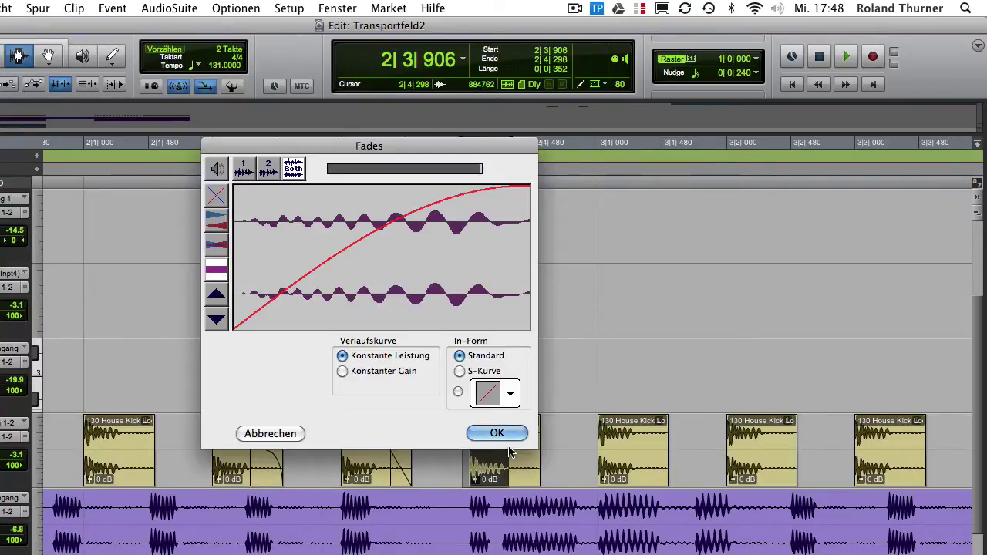
{"action": "left_click", "coordinate": [343, 372]}
{"action": "left_click", "coordinate": [493, 393]}
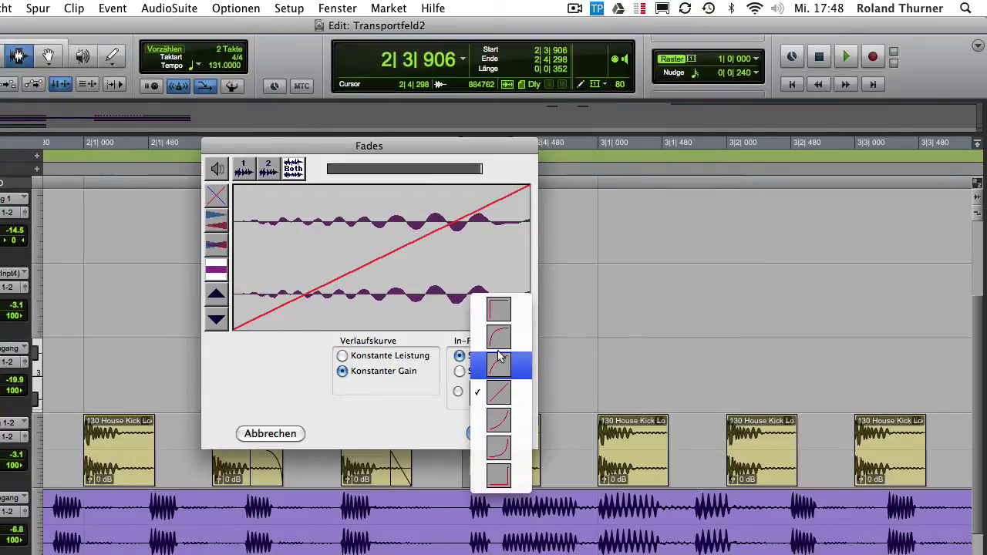
{"action": "left_click", "coordinate": [499, 355]}
{"action": "left_click", "coordinate": [499, 434]}
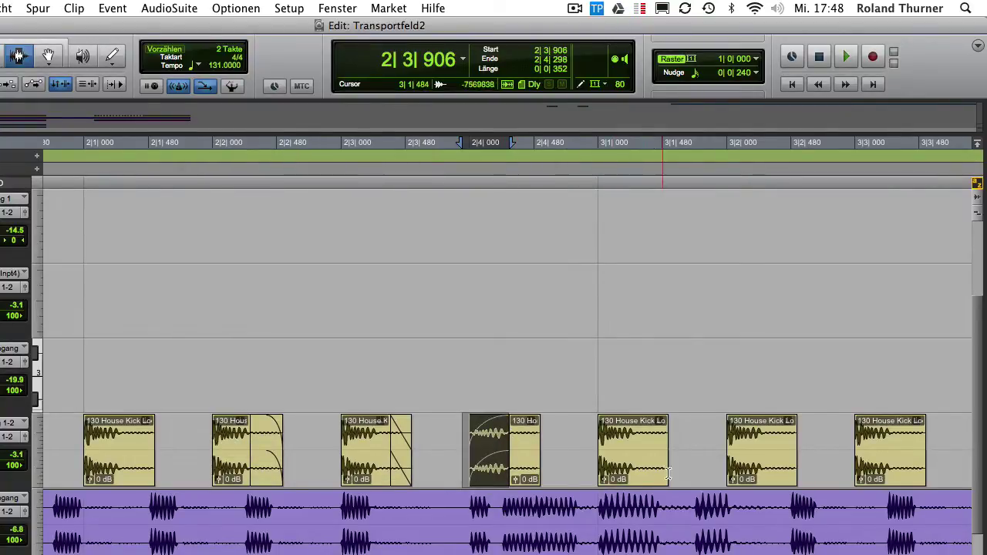
Move the kick loop clip at 3|2 earlier so that it adjoins the end of the clip at 3|1
{"action": "key", "text": "F8"}
{"action": "left_click_drag", "start_coordinate": [733, 455], "coordinate": [678, 456]}
{"action": "key", "text": "F7"}
Crossfade the two adjoining kick loop clips from 3|1|444 to 3|1|605 with a convex Out-Form curve and the Konstante Leistung link
{"action": "key", "text": "super+f"}
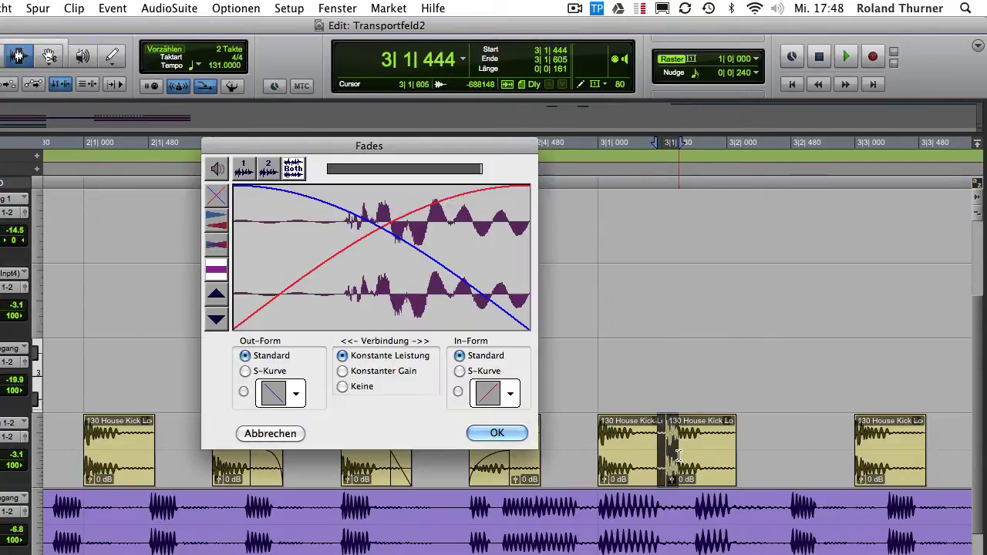
{"action": "left_click", "coordinate": [343, 371]}
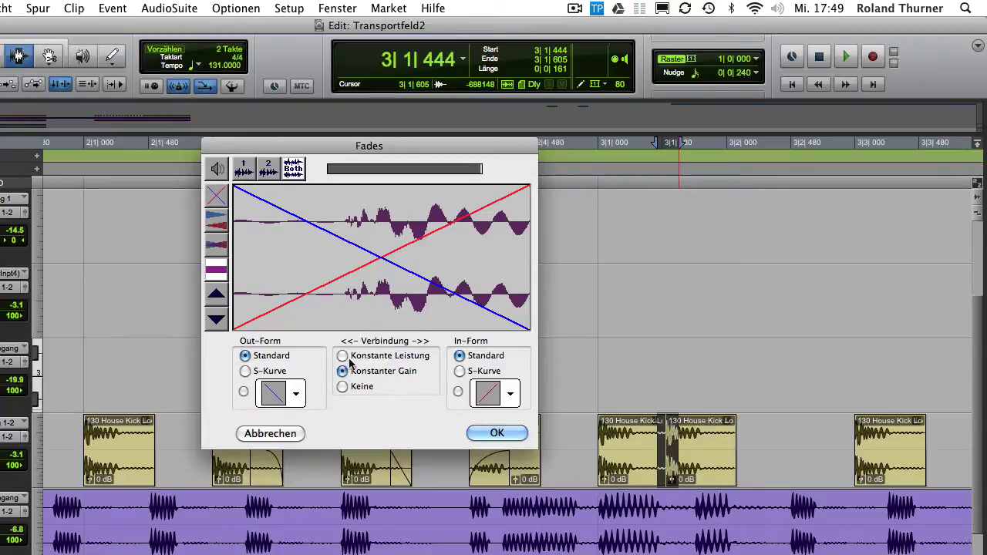
{"action": "left_click", "coordinate": [290, 394]}
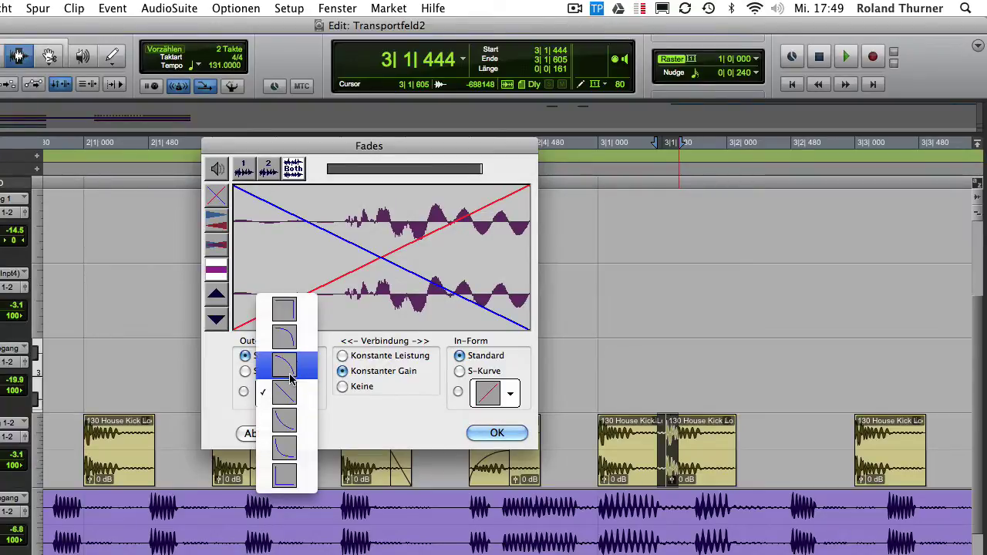
{"action": "left_click", "coordinate": [284, 364]}
{"action": "left_click", "coordinate": [341, 355]}
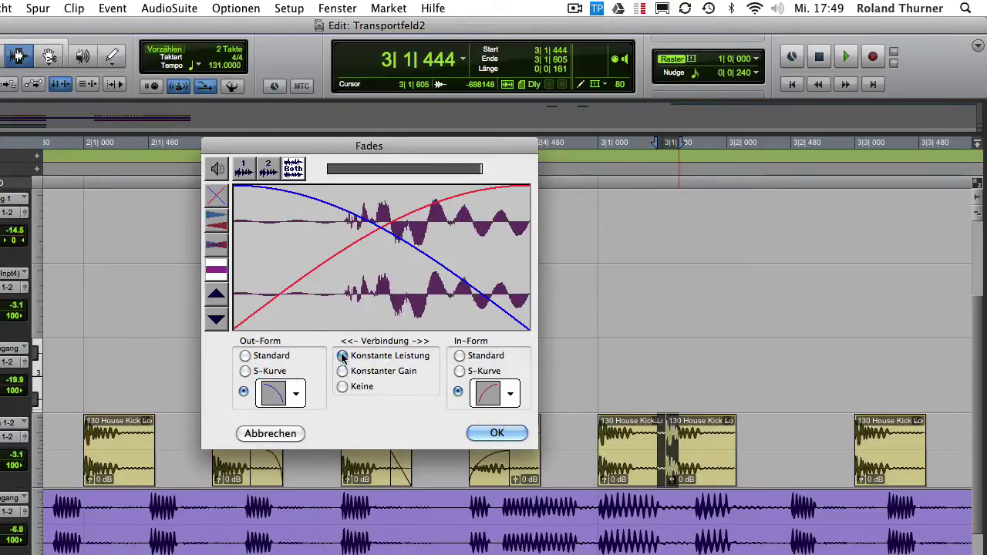
{"action": "left_click", "coordinate": [498, 434]}
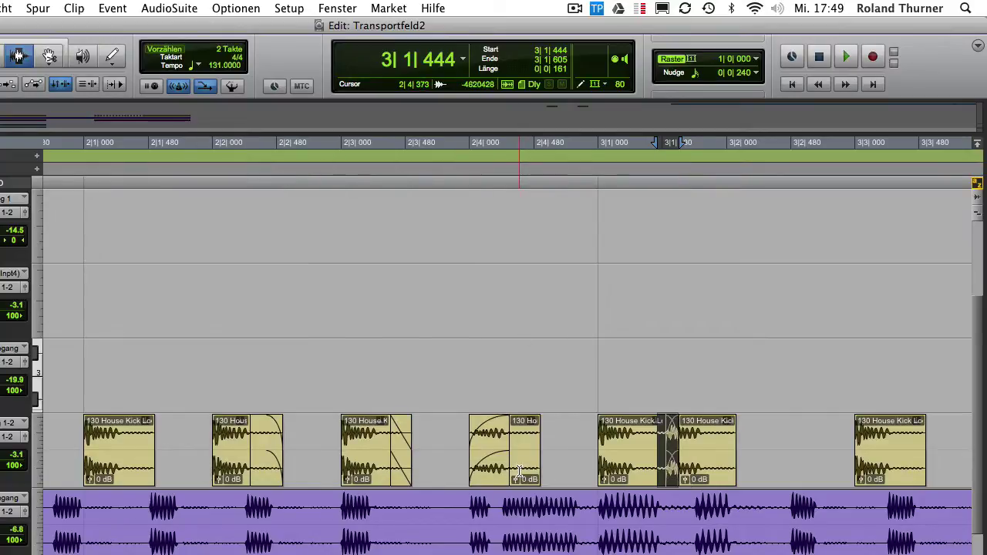
Delete the two fade-outs, the fade-in and the crossfade from the kick loop clips between 2|2 and 3|2
{"action": "double_click", "coordinate": [271, 455]}
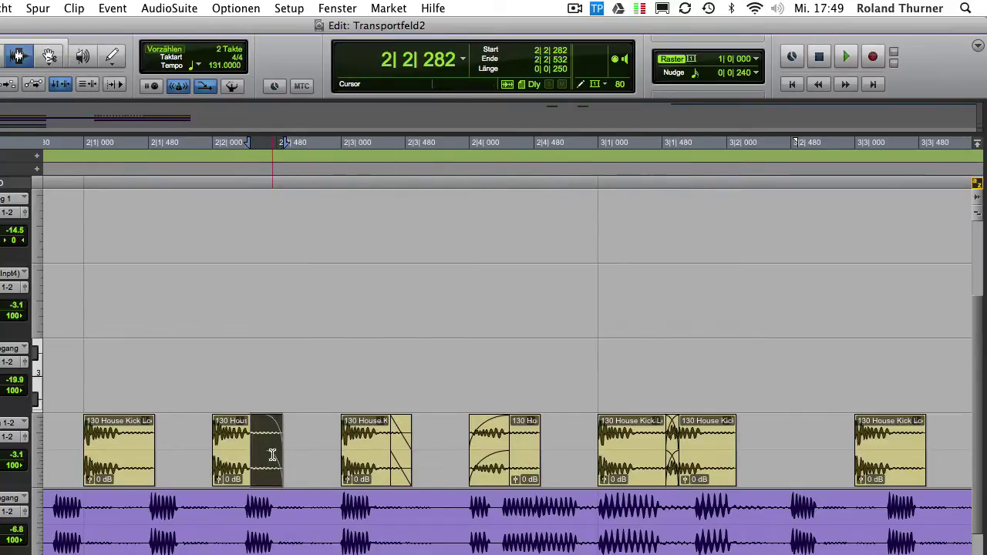
{"action": "key", "text": "Delete"}
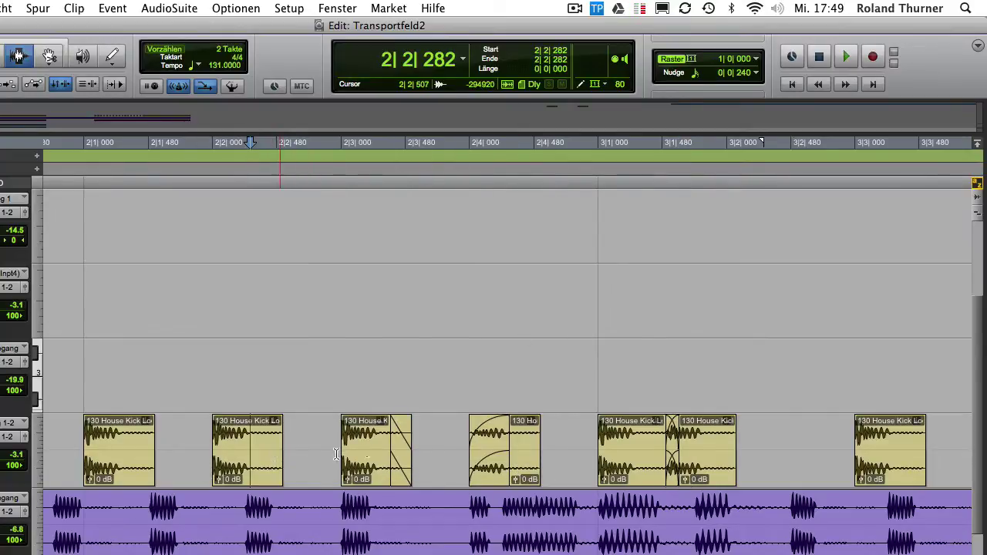
{"action": "double_click", "coordinate": [401, 451]}
{"action": "key", "text": "Delete"}
{"action": "double_click", "coordinate": [474, 436]}
{"action": "key", "text": "Delete"}
{"action": "double_click", "coordinate": [674, 443]}
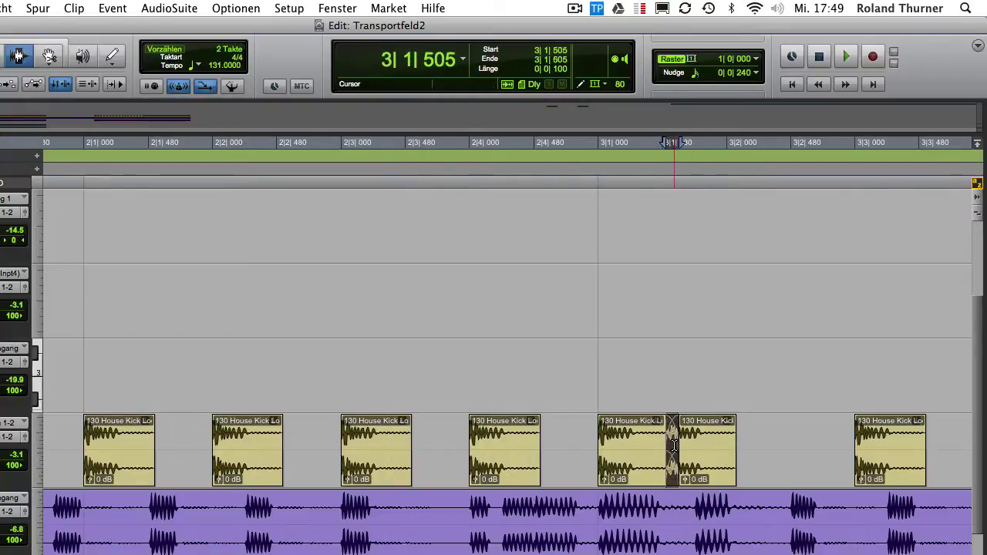
{"action": "key", "text": "Delete"}
Delete the fade-in and the fade-out from the Stimme_04-07 clip
{"action": "key", "text": "alt+a"}
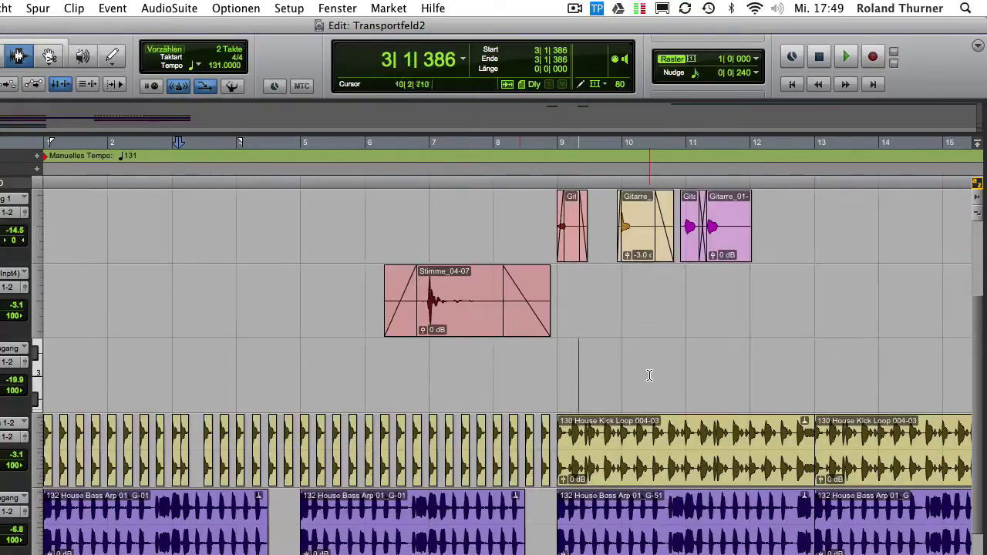
{"action": "double_click", "coordinate": [411, 305]}
{"action": "key", "text": "Delete"}
{"action": "double_click", "coordinate": [514, 288]}
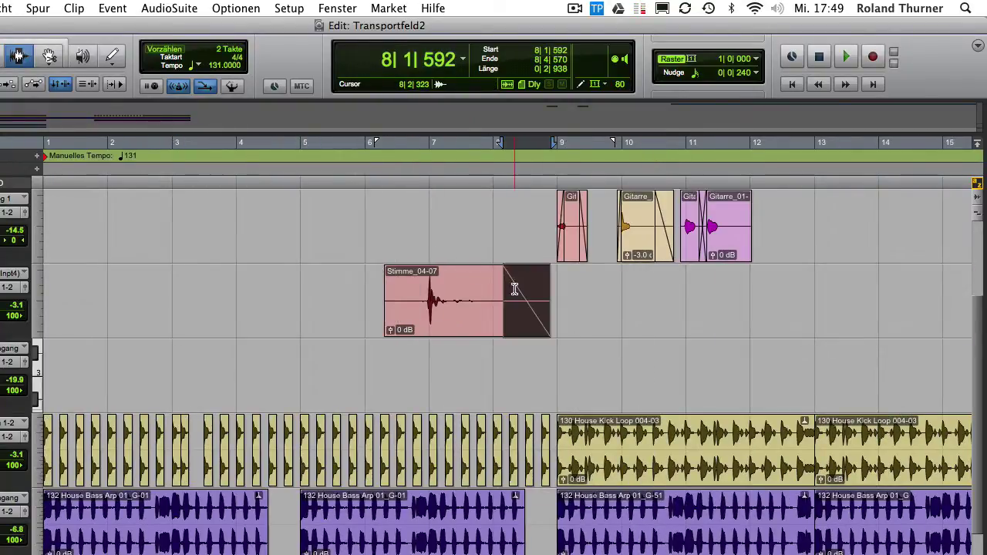
{"action": "key", "text": "Delete"}
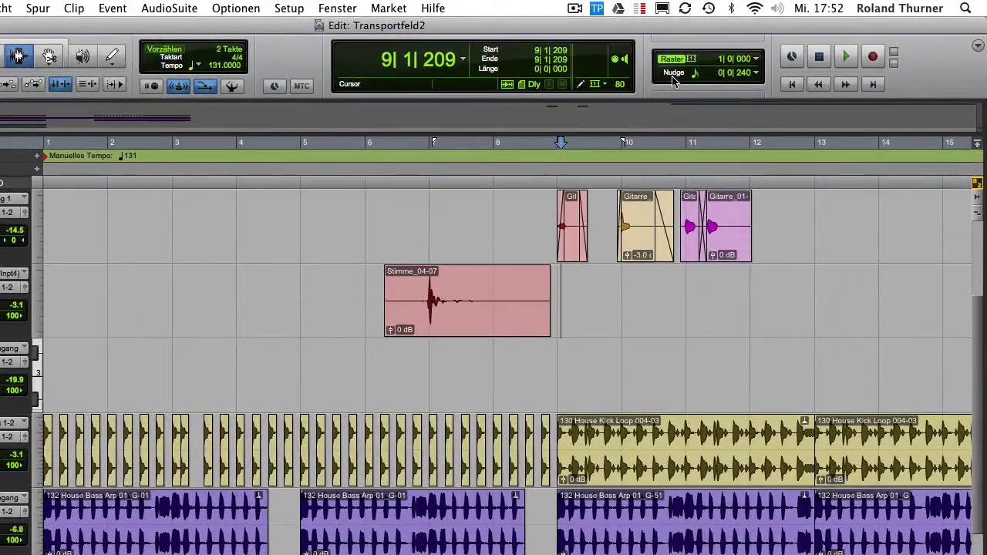
Look through the available Nudge values and keep 1/16-Note selected
{"action": "left_click", "coordinate": [757, 73]}
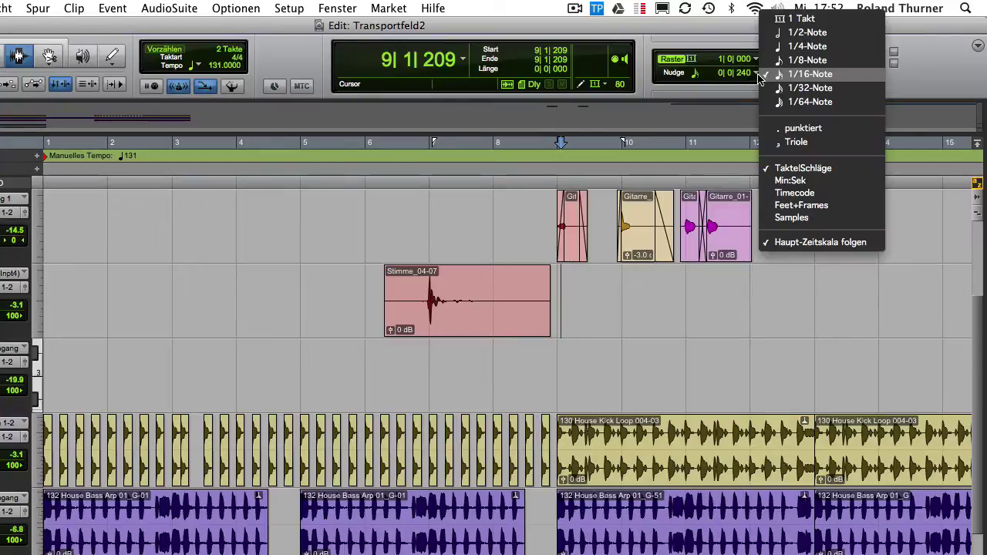
{"action": "left_click", "coordinate": [785, 75]}
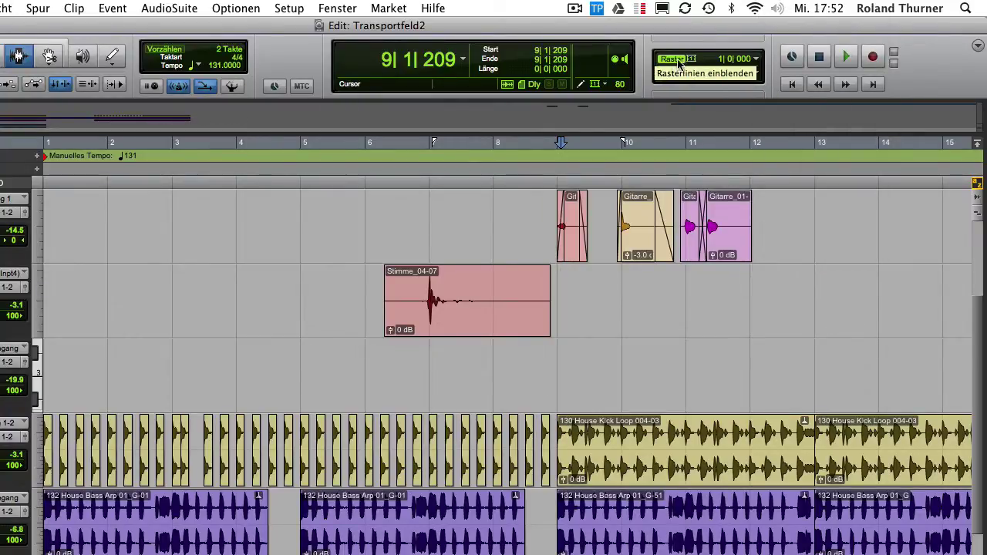
Nudge the Stimme_04-07 clip four 1/16 notes later and return it to its start at 6|2|190
{"action": "left_click", "coordinate": [759, 75]}
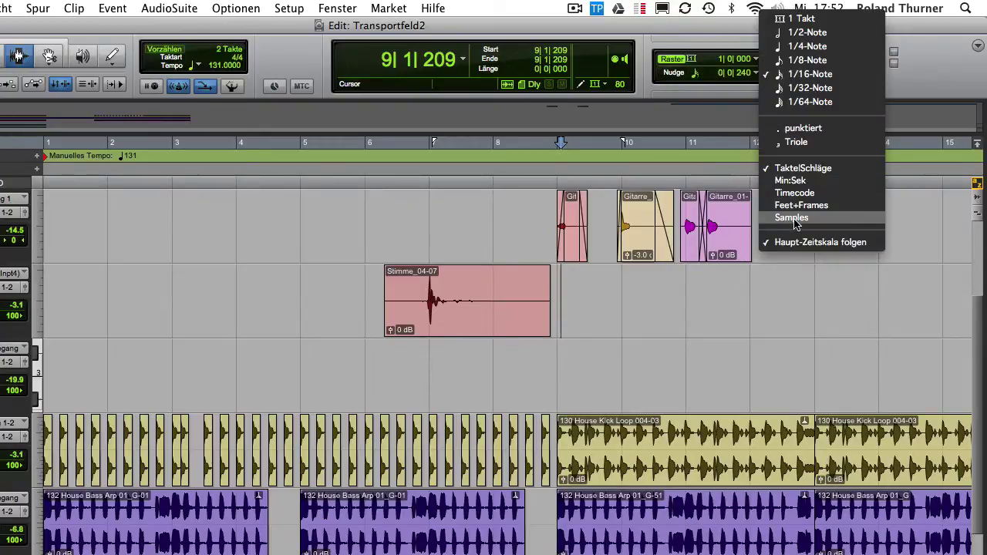
{"action": "left_click", "coordinate": [715, 97]}
{"action": "double_click", "coordinate": [483, 317]}
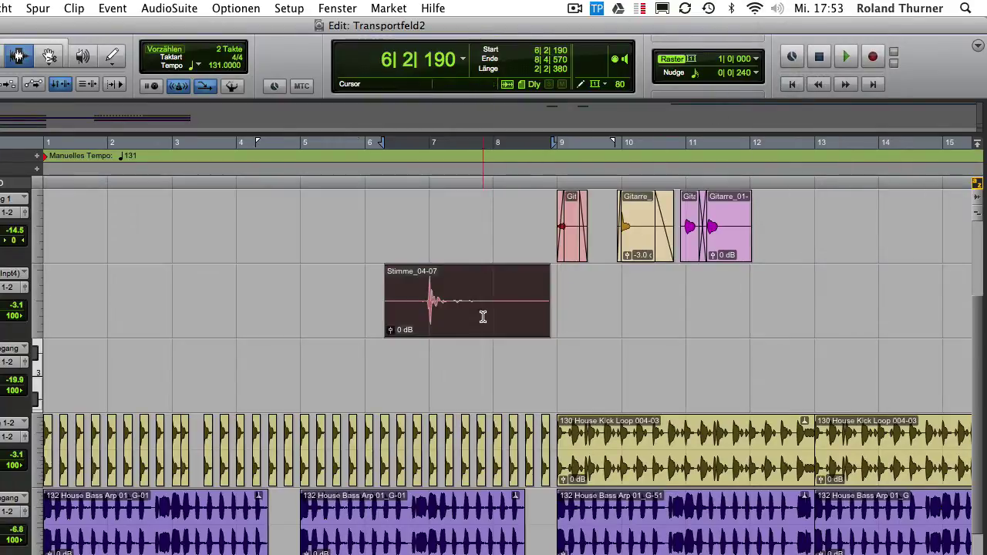
{"action": "key", "text": "KP_Add"}
{"action": "key", "text": "KP_Add"}
{"action": "key", "text": "KP_Add"}
{"action": "key", "text": "KP_Add"}
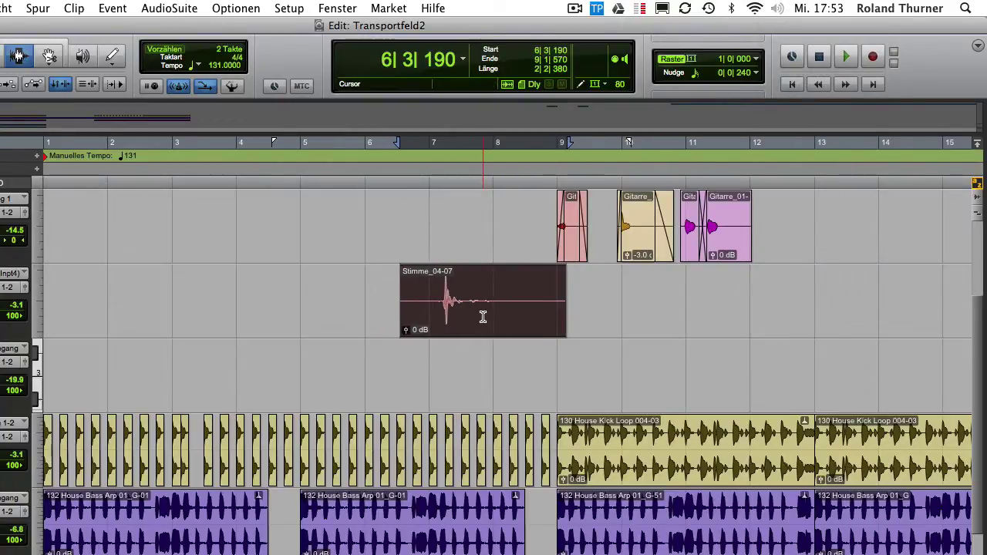
{"action": "key", "text": "KP_Subtract"}
{"action": "key", "text": "KP_Subtract"}
{"action": "key", "text": "KP_Subtract"}
{"action": "key", "text": "KP_Subtract"}
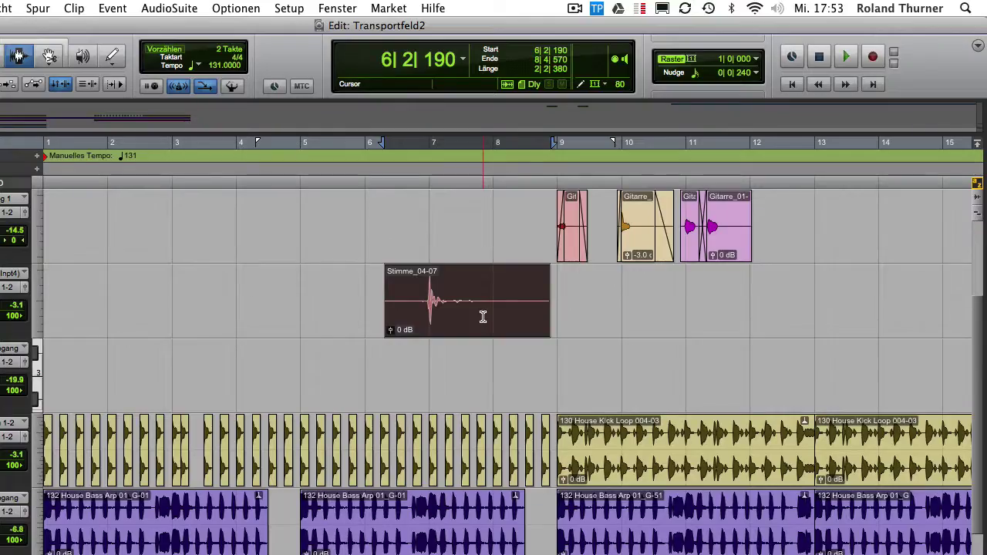
Nudge the Stimme_04-07 clip three 1/16 notes later and the same distance back
{"action": "key", "text": "KP_Add"}
{"action": "key", "text": "KP_Add"}
{"action": "key", "text": "KP_Add"}
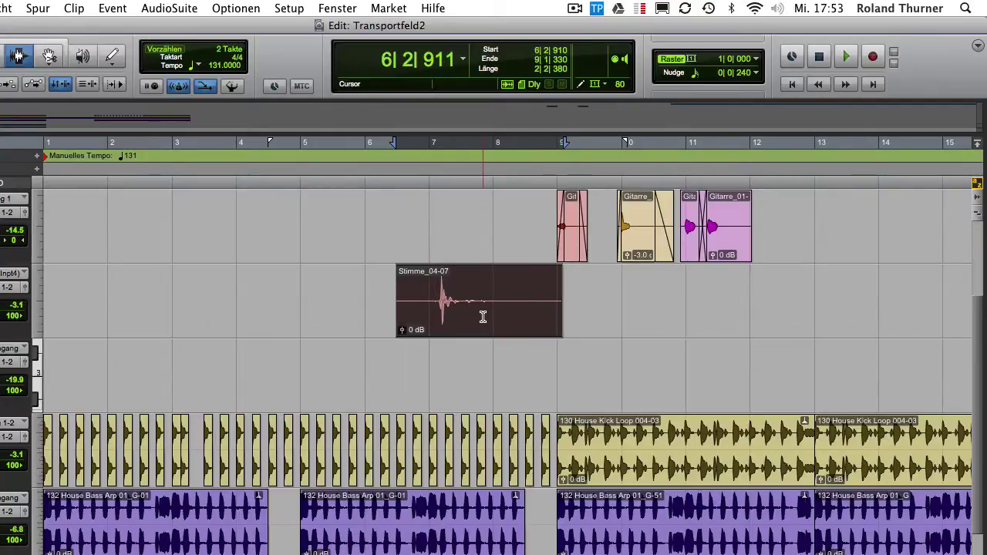
{"action": "key", "text": "KP_Subtract"}
{"action": "key", "text": "KP_Subtract"}
{"action": "key", "text": "KP_Subtract"}
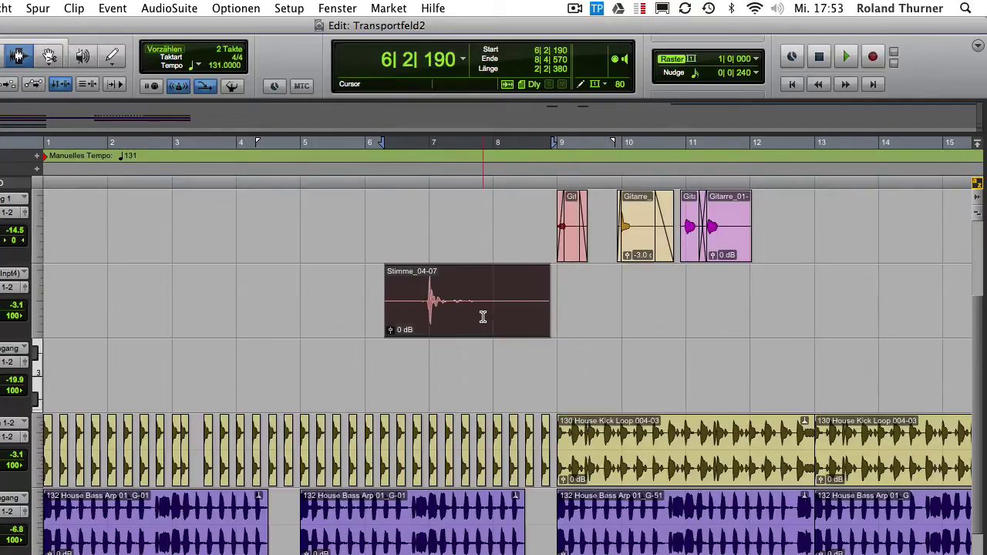
Nudge the Stimme_04-07 clip six 1/16 notes later, then six 1/16 notes earlier
{"action": "key", "text": "KP_Add"}
{"action": "key", "text": "KP_Add"}
{"action": "key", "text": "KP_Add"}
{"action": "key", "text": "KP_Add"}
{"action": "key", "text": "KP_Add"}
{"action": "key", "text": "KP_Add"}
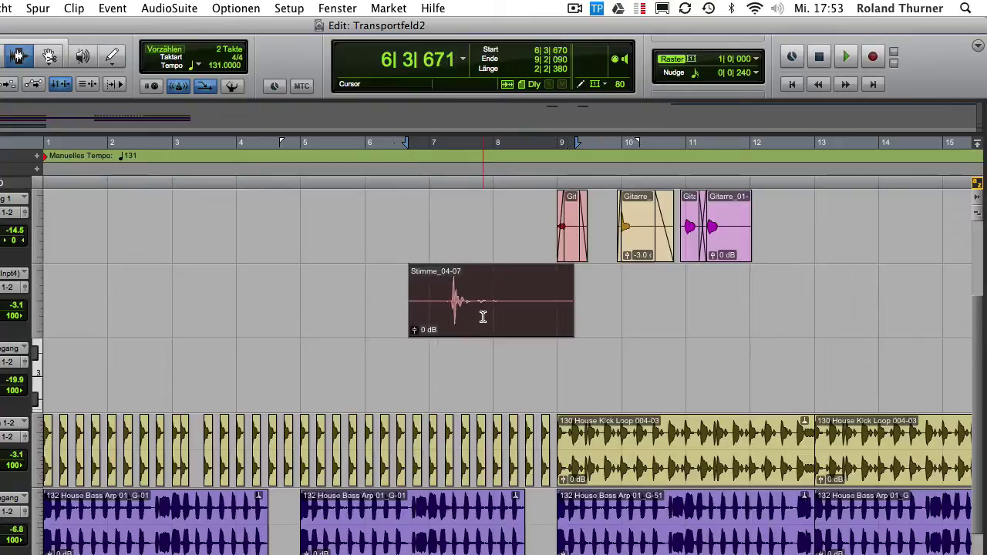
{"action": "key", "text": "KP_Subtract"}
{"action": "key", "text": "KP_Subtract"}
{"action": "key", "text": "KP_Subtract"}
{"action": "key", "text": "KP_Subtract"}
{"action": "key", "text": "KP_Subtract"}
{"action": "key", "text": "KP_Subtract"}
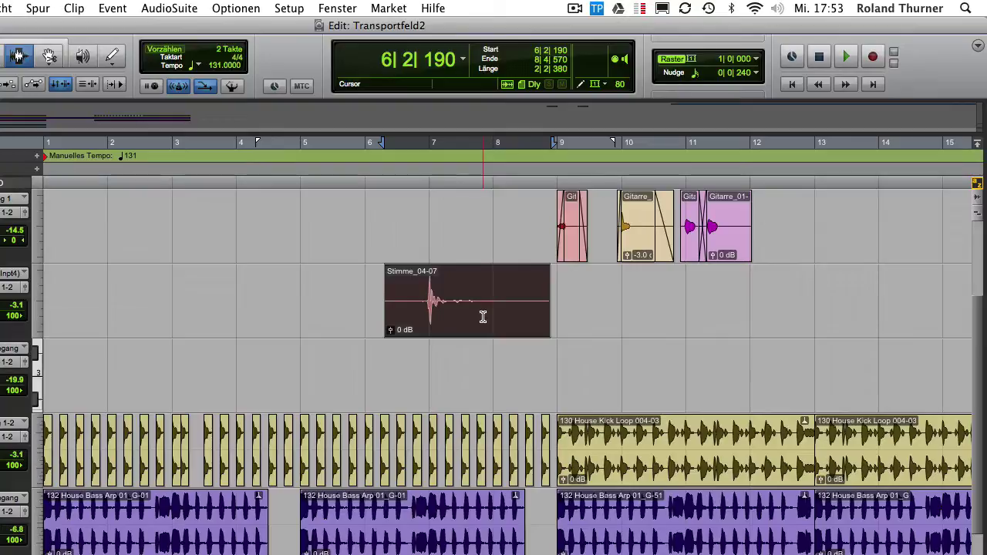
Trim only the start of the Stimme_04-07 clip inward in 1/16-note nudges and extend it back to 6|2|190, twice
{"action": "key", "text": "KP_Add"}
{"action": "key", "text": "KP_Add"}
{"action": "key", "text": "KP_Add"}
{"action": "key", "text": "KP_Add"}
{"action": "key", "text": "KP_Subtract"}
{"action": "key", "text": "KP_Subtract"}
{"action": "key", "text": "KP_Subtract"}
{"action": "key", "text": "KP_Subtract"}
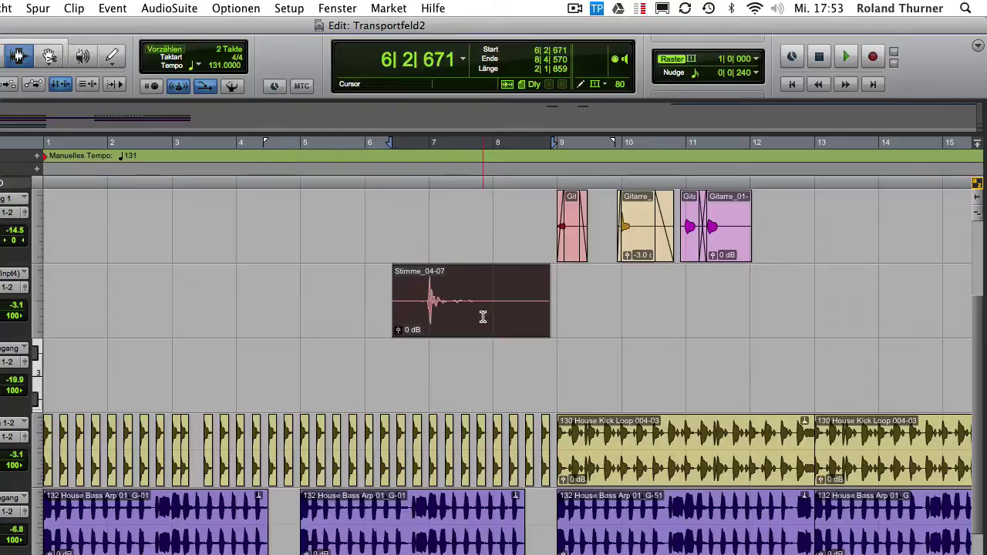
{"action": "key", "text": "KP_Add"}
{"action": "key", "text": "KP_Add"}
{"action": "key", "text": "KP_Add"}
{"action": "key", "text": "KP_Subtract"}
{"action": "key", "text": "KP_Subtract"}
{"action": "key", "text": "KP_Subtract"}
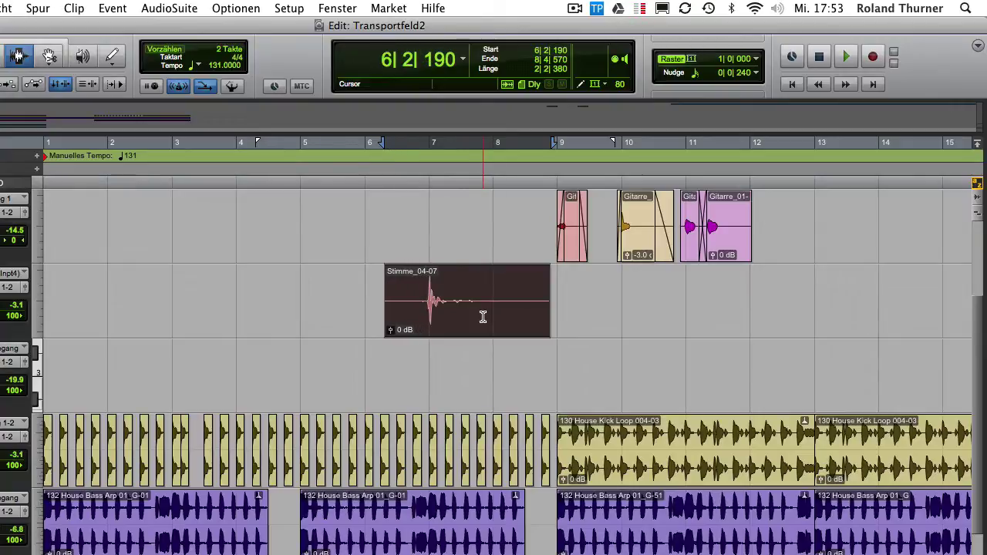
Trim the end of the Stimme_04-07 clip four 1/16 notes earlier to 8|3|570 and extend it back to 8|4|570
{"action": "key", "text": "KP_Subtract"}
{"action": "key", "text": "KP_Subtract"}
{"action": "key", "text": "KP_Subtract"}
{"action": "key", "text": "KP_Subtract"}
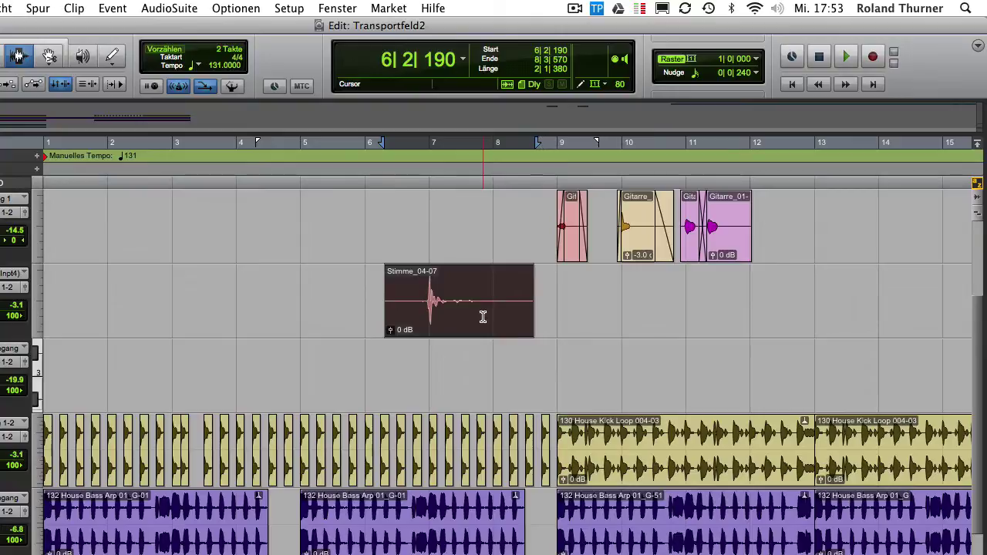
{"action": "key", "text": "KP_Add"}
{"action": "key", "text": "KP_Add"}
{"action": "key", "text": "KP_Add"}
{"action": "key", "text": "KP_Add"}
Trim the end of the Stimme_04-07 clip five 1/16 notes earlier and extend it by the same amount
{"action": "key", "text": "KP_Subtract"}
{"action": "key", "text": "KP_Subtract"}
{"action": "key", "text": "KP_Subtract"}
{"action": "key", "text": "KP_Subtract"}
{"action": "key", "text": "KP_Subtract"}
{"action": "key", "text": "KP_Add"}
{"action": "key", "text": "KP_Add"}
{"action": "key", "text": "KP_Add"}
{"action": "key", "text": "KP_Add"}
{"action": "key", "text": "KP_Add"}
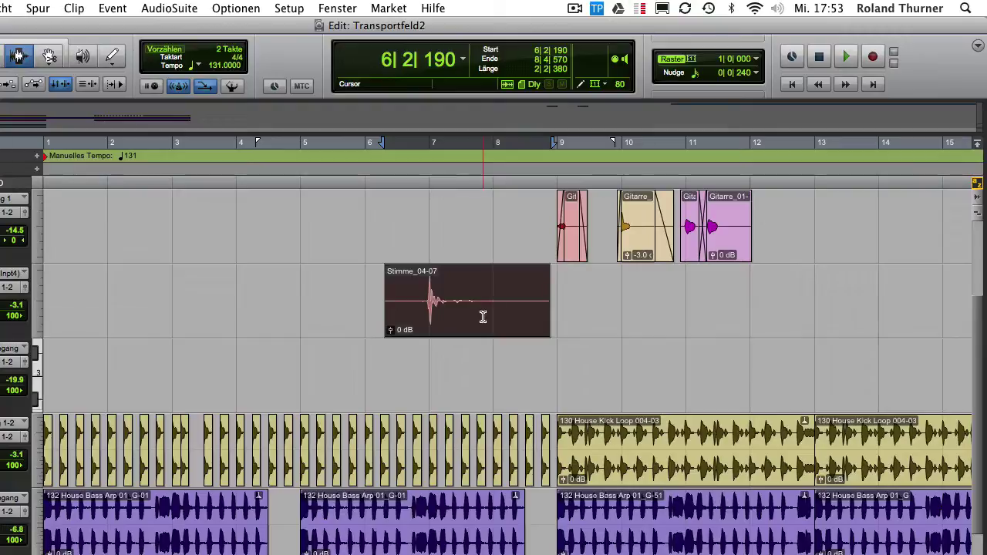
Slip the audio inside the Stimme_04-07 clip four 1/16 notes earlier, eight later and three earlier, keeping the clip's boundaries
{"action": "key", "text": "ctrl+KP_Subtract"}
{"action": "key", "text": "ctrl+KP_Subtract"}
{"action": "key", "text": "ctrl+KP_Subtract"}
{"action": "key", "text": "ctrl+KP_Subtract"}
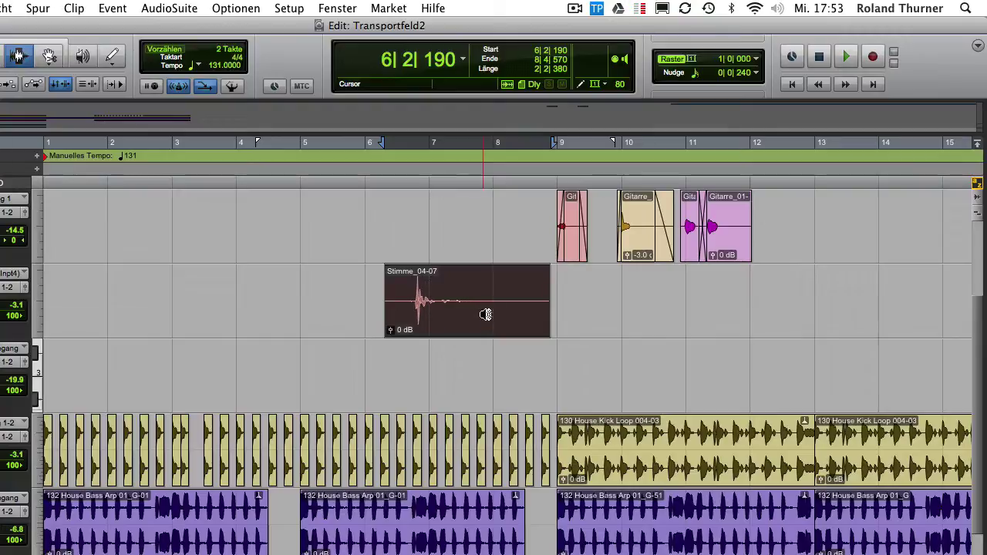
{"action": "key", "text": "ctrl+KP_Add"}
{"action": "key", "text": "ctrl+KP_Add"}
{"action": "key", "text": "ctrl+KP_Add"}
{"action": "key", "text": "ctrl+KP_Add"}
{"action": "key", "text": "ctrl+KP_Add"}
{"action": "key", "text": "ctrl+KP_Add"}
{"action": "key", "text": "ctrl+KP_Add"}
{"action": "key", "text": "ctrl+KP_Add"}
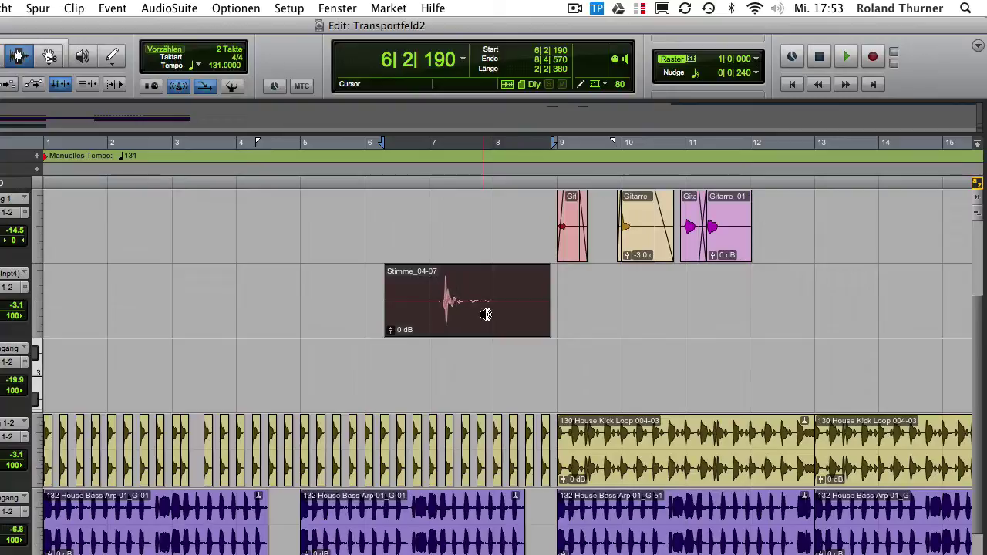
{"action": "key", "text": "ctrl+KP_Subtract"}
{"action": "key", "text": "ctrl+KP_Subtract"}
{"action": "key", "text": "ctrl+KP_Subtract"}
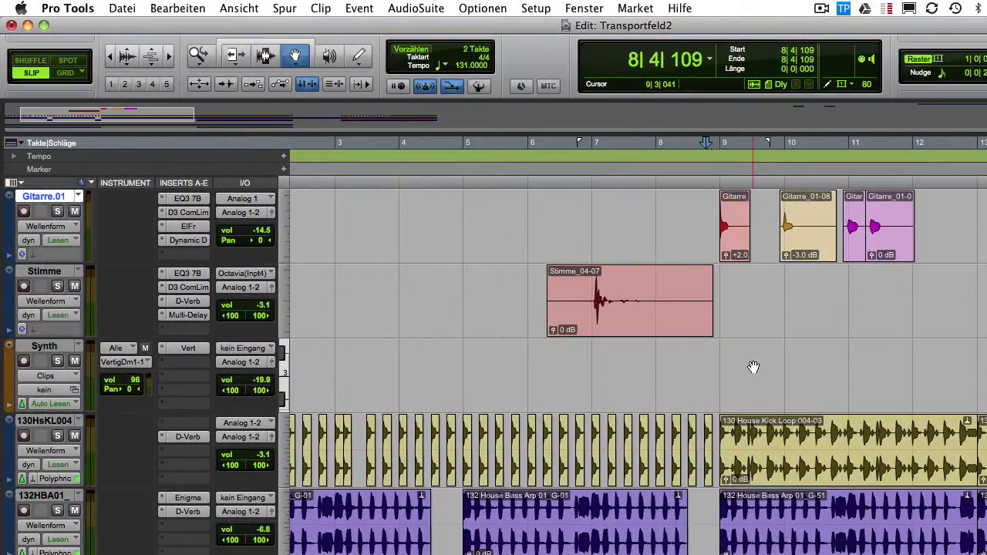
Snap the starts of the Gitarre_01-08 and Stimme_04-07 clips to the start of the first guitar clip at 9|1|000
{"action": "left_click", "coordinate": [736, 220]}
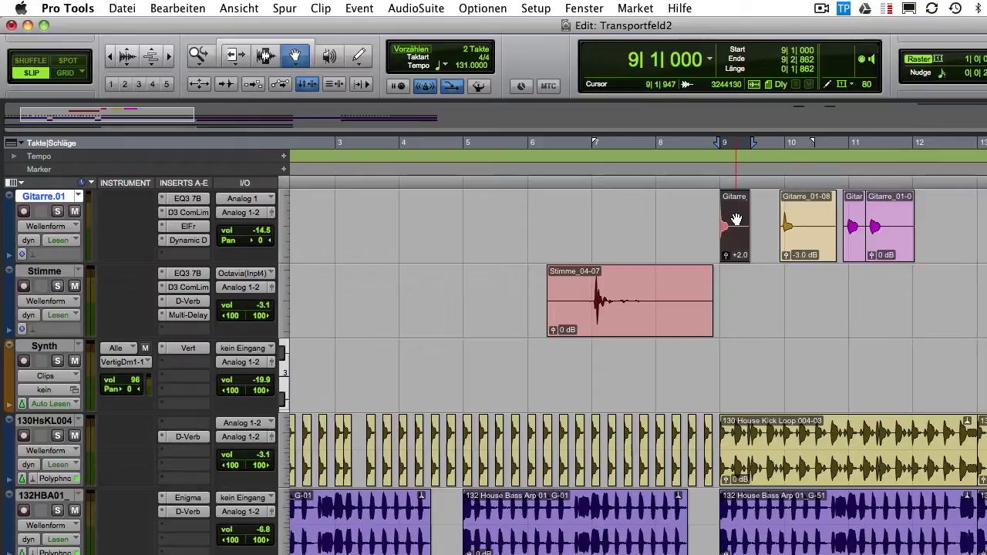
{"action": "left_click", "coordinate": [814, 225], "text": "ctrl"}
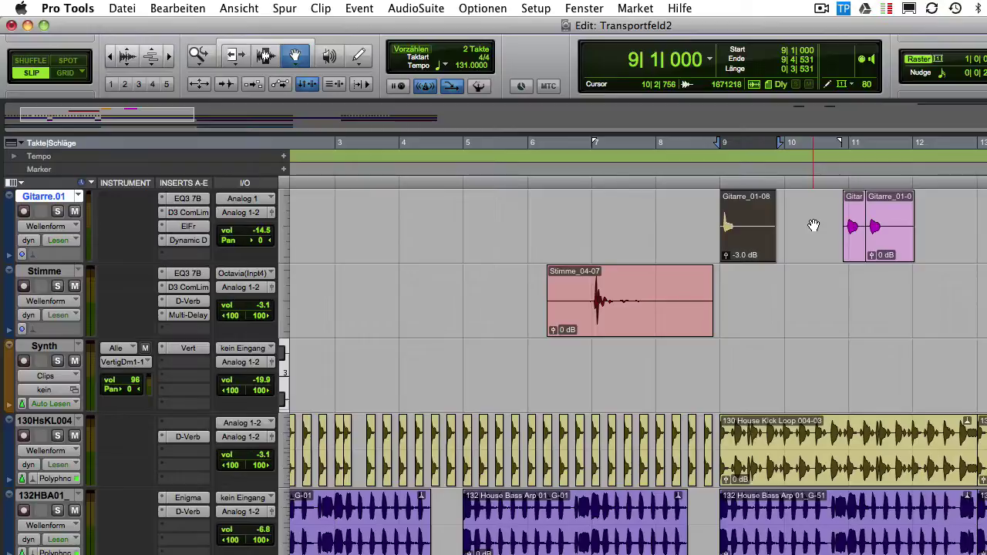
{"action": "left_click", "coordinate": [612, 305], "text": "ctrl"}
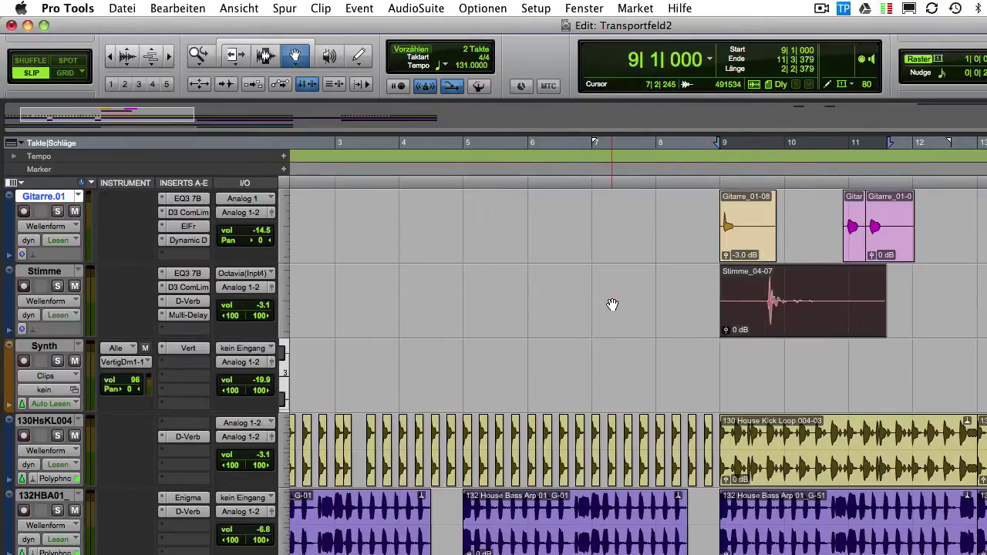
Place the edit cursor at 6|4|875 on the Stimme track and snap the Stimme_04-07 clip's start to it
{"action": "key", "text": "F6"}
{"action": "left_click", "coordinate": [591, 300]}
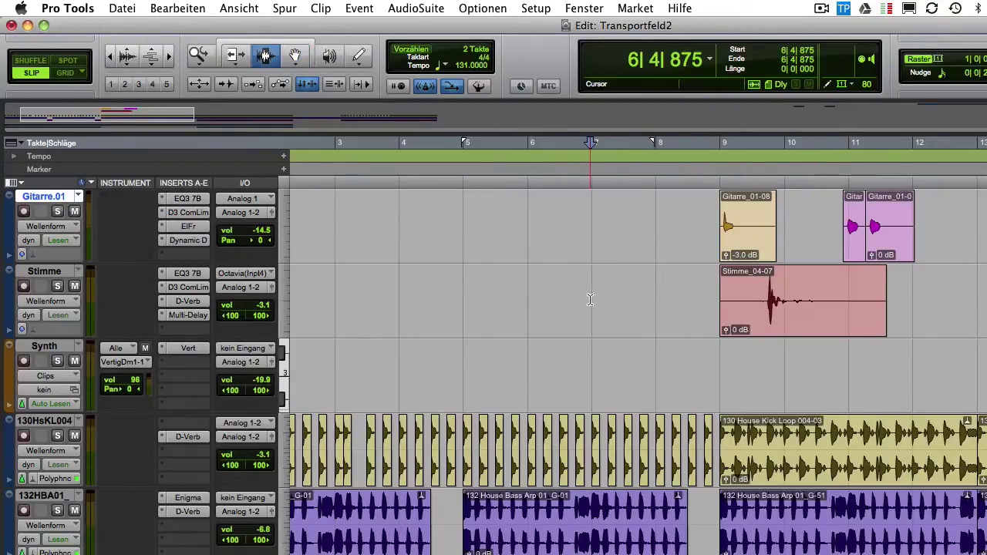
{"action": "key", "text": "F8"}
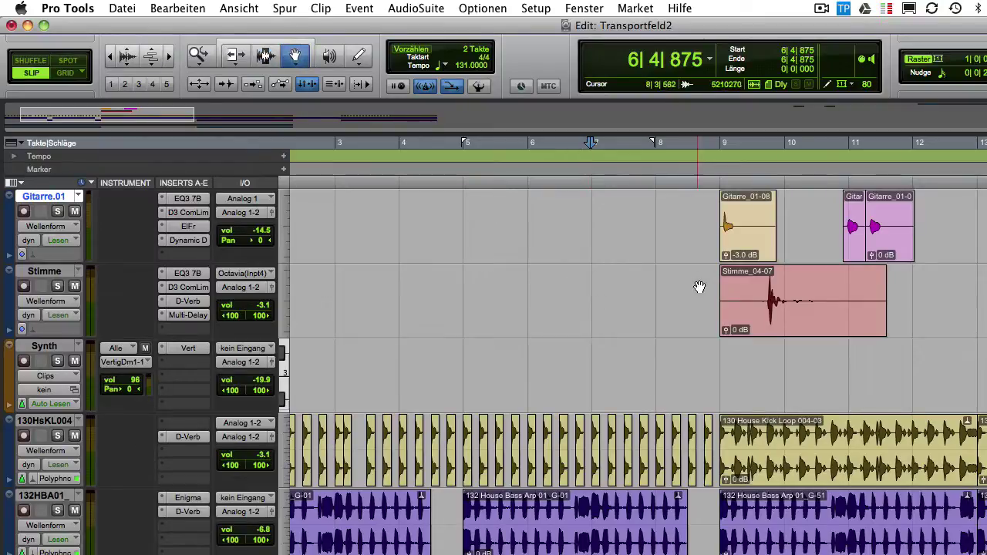
{"action": "left_click", "coordinate": [732, 300], "text": "ctrl"}
Place the edit cursor at 5|1|081 and snap the start of the Stimme_04-07 clip to it
{"action": "key", "text": "F6"}
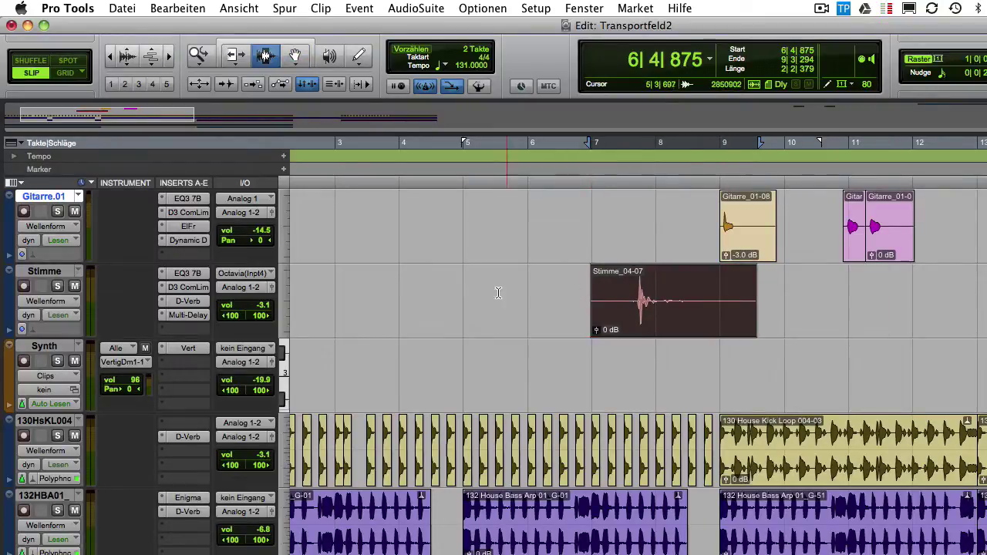
{"action": "left_click", "coordinate": [466, 297]}
{"action": "key", "text": "F8"}
{"action": "left_click", "coordinate": [633, 301], "text": "ctrl"}
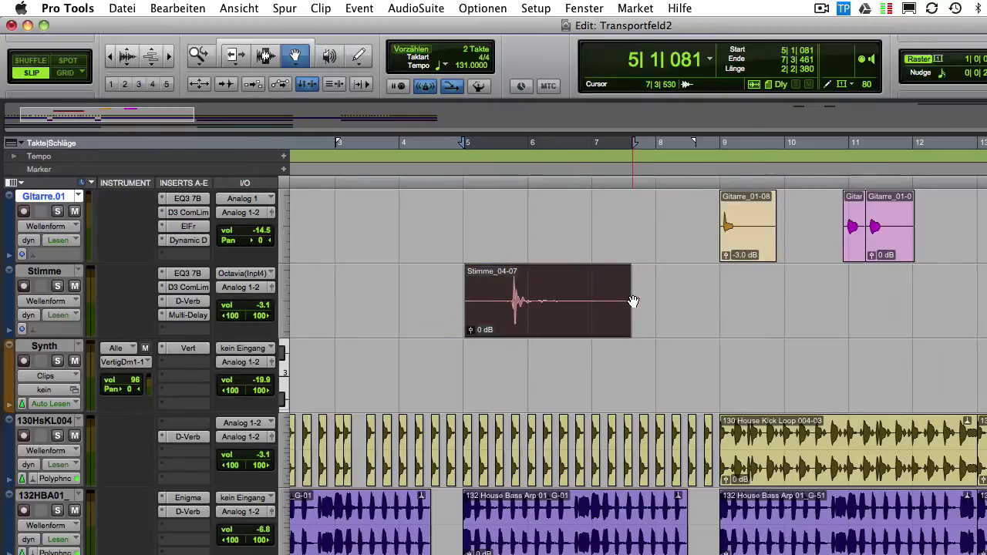
Place the edit cursor at 8|4|800 on the Stimme track and snap the end of the Stimme_04-07 clip to it
{"action": "key", "text": "F6"}
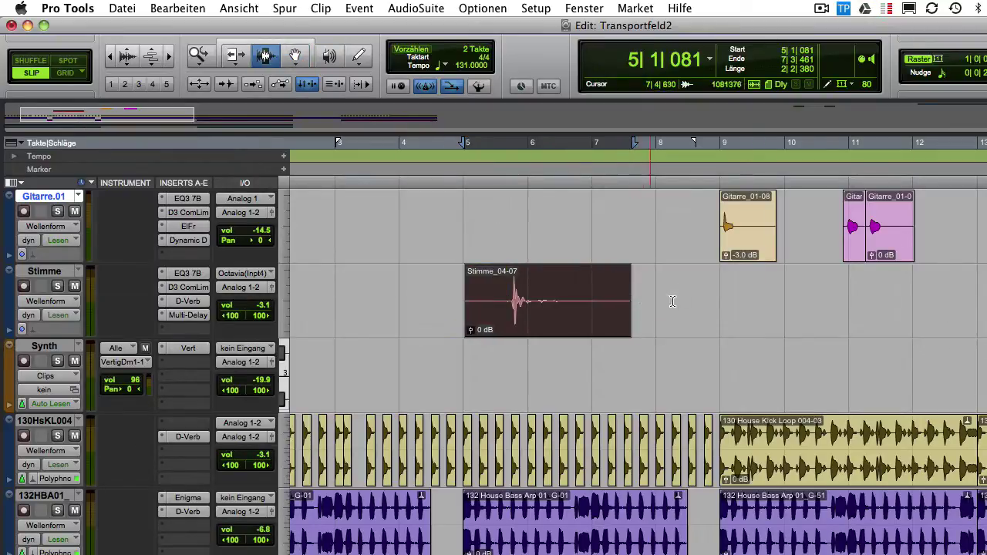
{"action": "left_click", "coordinate": [717, 311]}
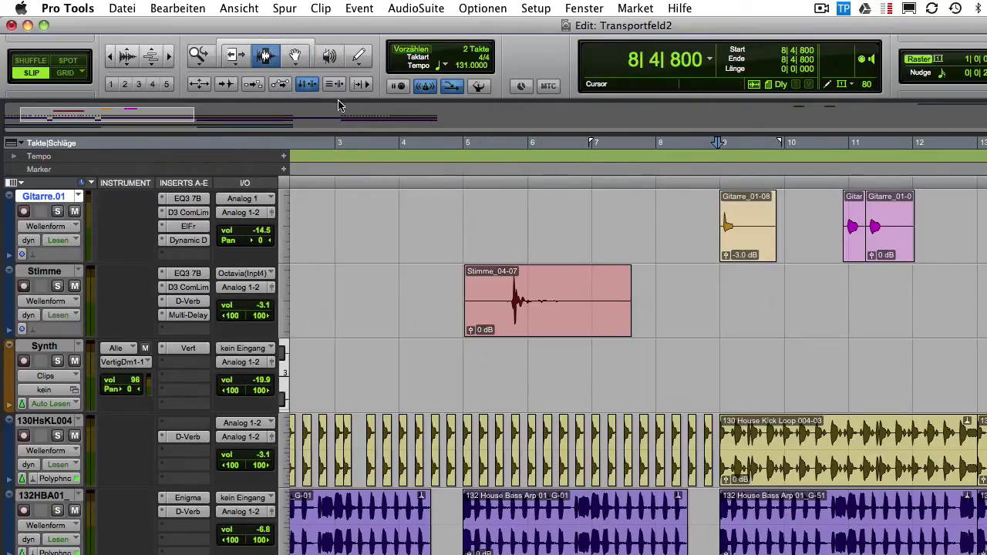
{"action": "left_click", "coordinate": [295, 56]}
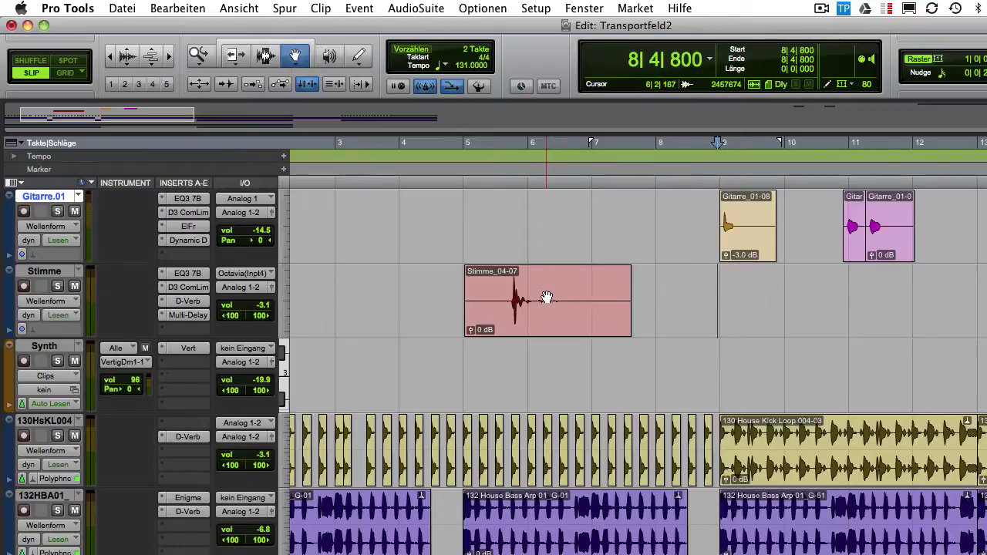
{"action": "left_click", "coordinate": [546, 297], "text": "ctrl+super"}
Select the range 10|3|303 to 12|2|589 on the Stimme track and snap the Stimme_04-07 clip's end to the range's start
{"action": "left_click", "coordinate": [266, 56]}
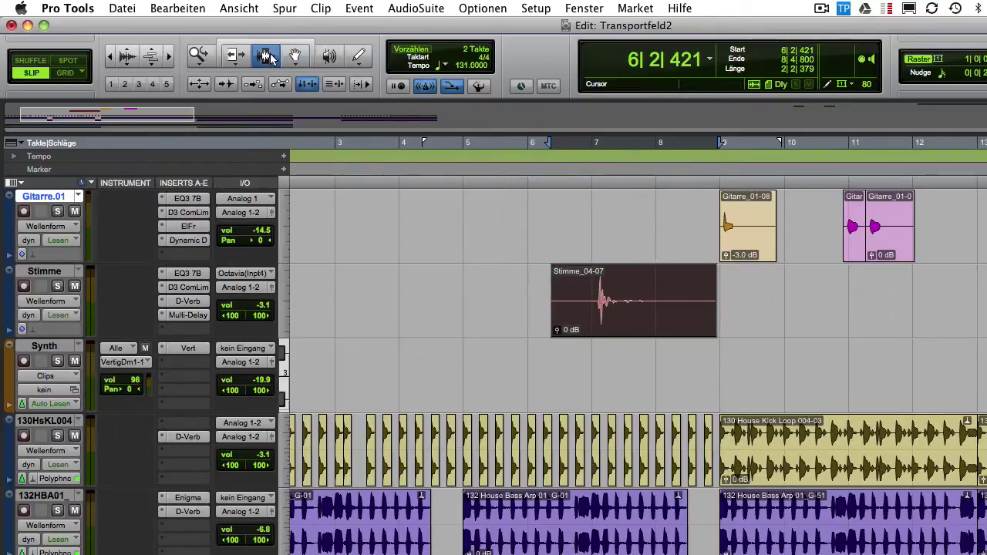
{"action": "left_click_drag", "start_coordinate": [822, 324], "coordinate": [918, 315]}
{"action": "left_click", "coordinate": [296, 56]}
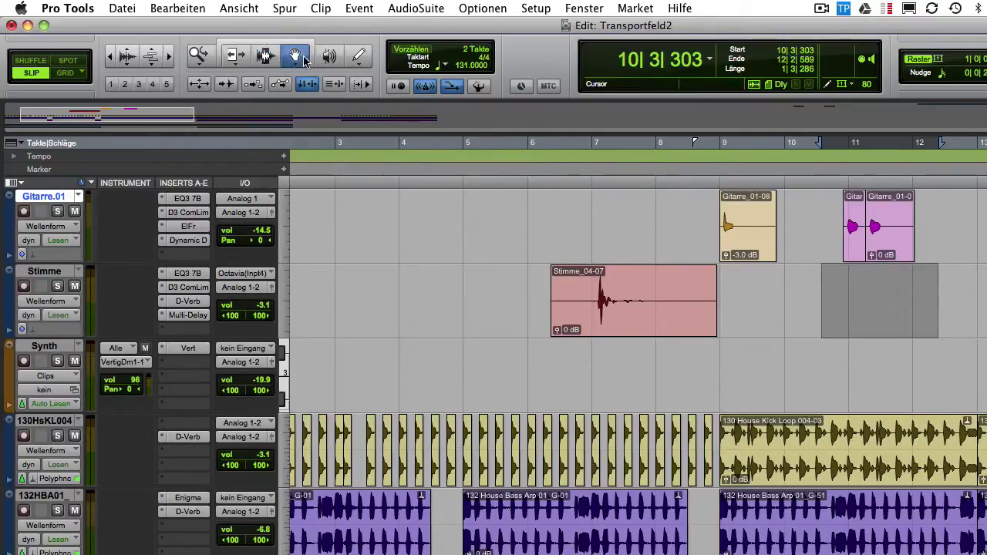
{"action": "left_click", "coordinate": [644, 323]}
{"action": "left_click", "coordinate": [643, 323], "text": "ctrl+super"}
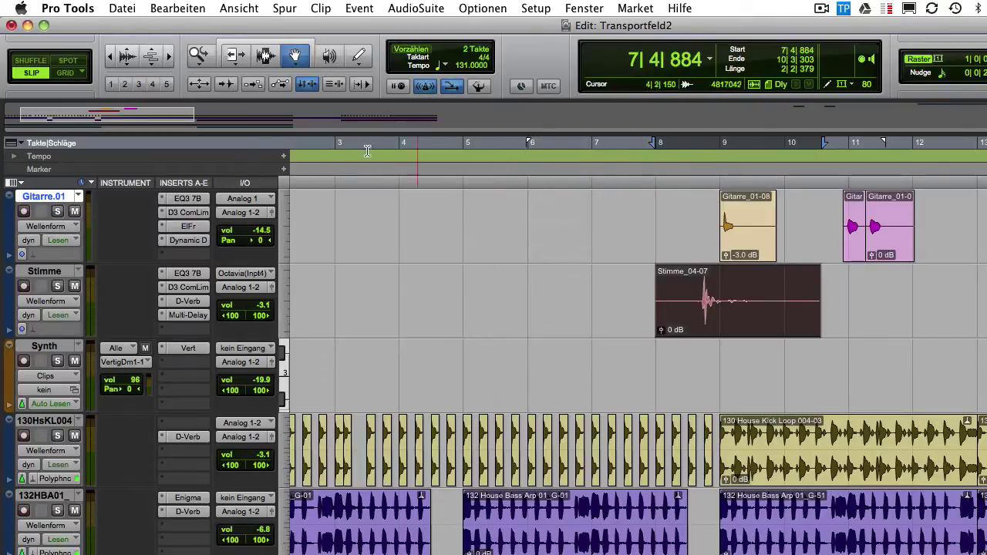
Set a sync point at the waveform peak of the Stimme_04-07 clip and snap it to an edit cursor at 5|3|190
{"action": "left_click", "coordinate": [266, 57]}
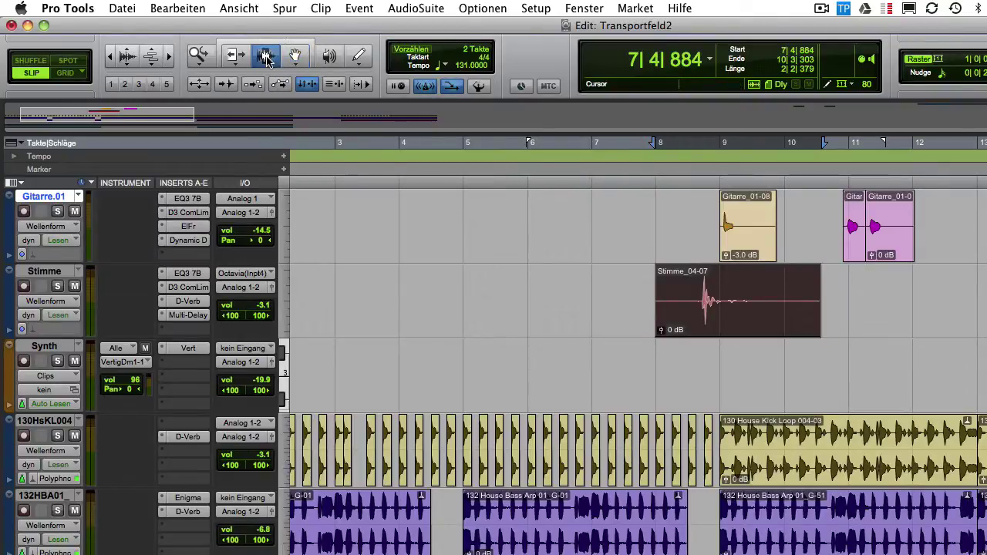
{"action": "left_click", "coordinate": [702, 320]}
{"action": "left_click", "coordinate": [498, 306]}
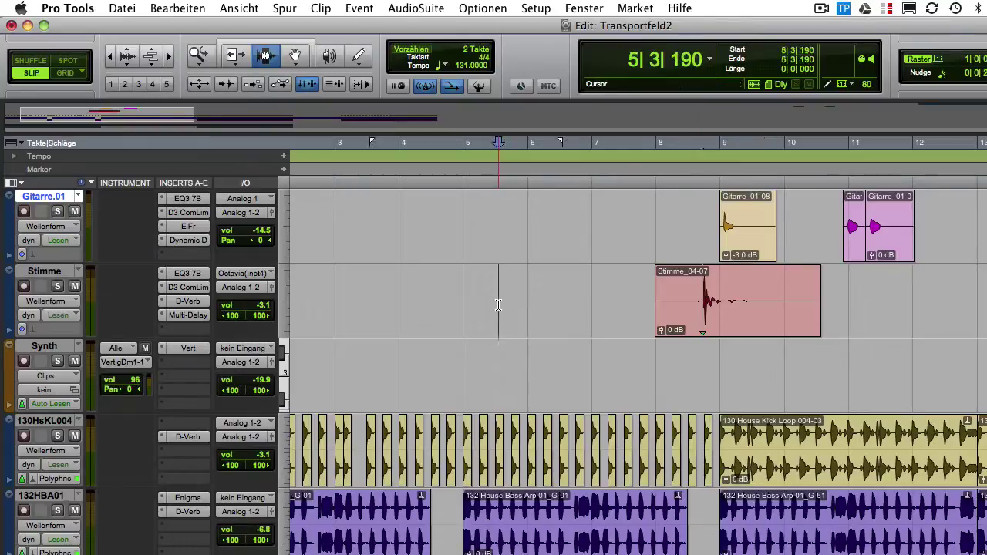
{"action": "left_click", "coordinate": [297, 57]}
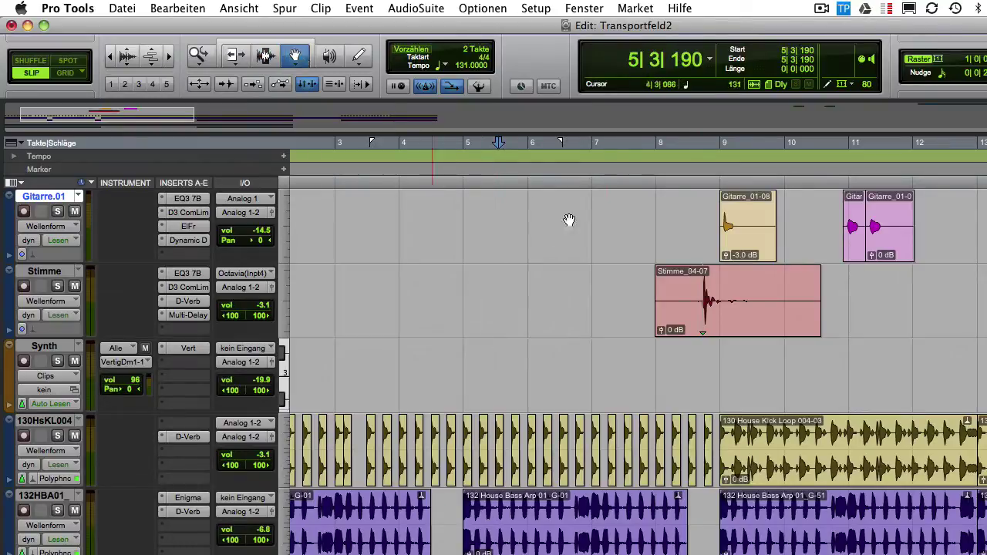
{"action": "left_click", "coordinate": [761, 303], "text": "ctrl+shift"}
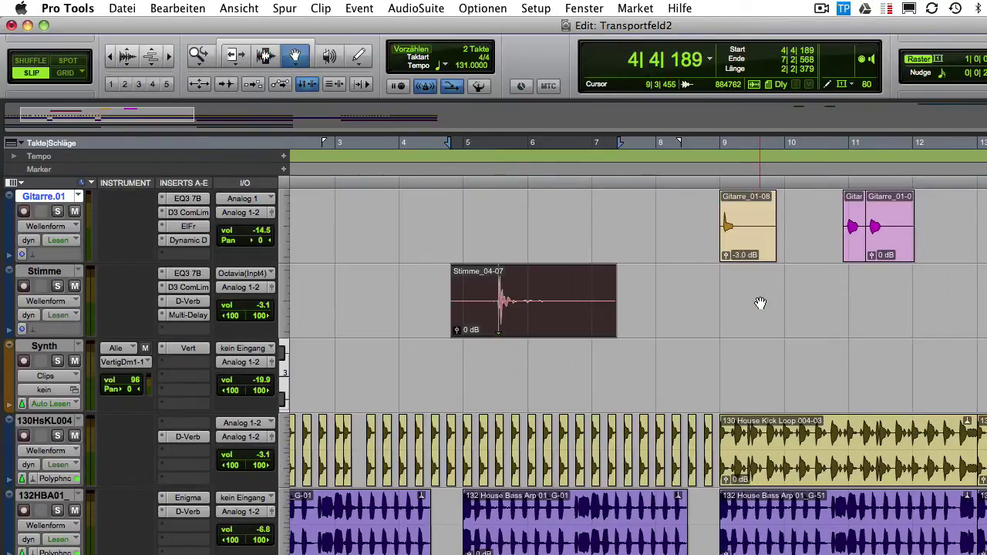
Place the edit cursor at 7|4|722 and snap the sync point of the Stimme_04-07 clip to it
{"action": "left_click", "coordinate": [265, 55]}
{"action": "left_click", "coordinate": [652, 301]}
{"action": "left_click", "coordinate": [297, 57]}
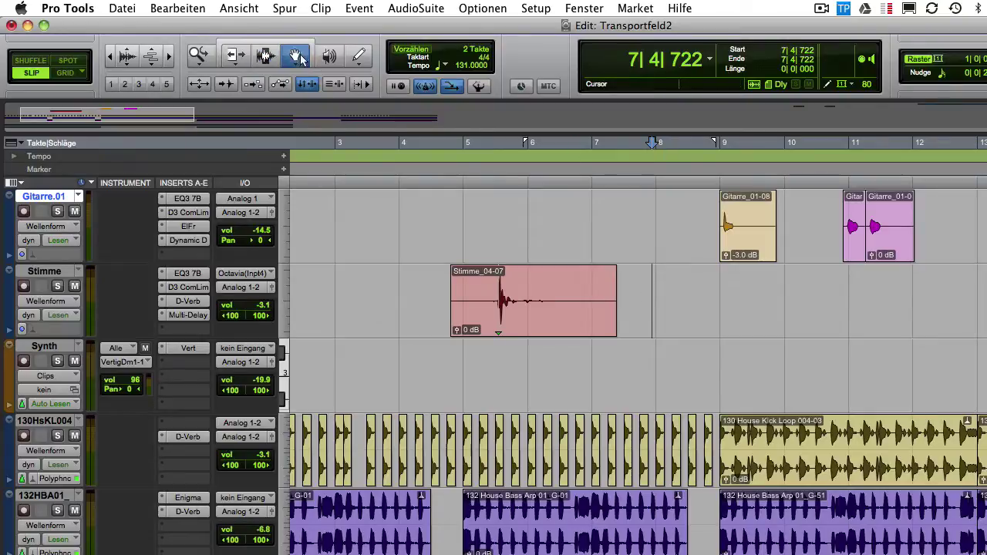
{"action": "left_click", "coordinate": [569, 324], "text": "ctrl+shift"}
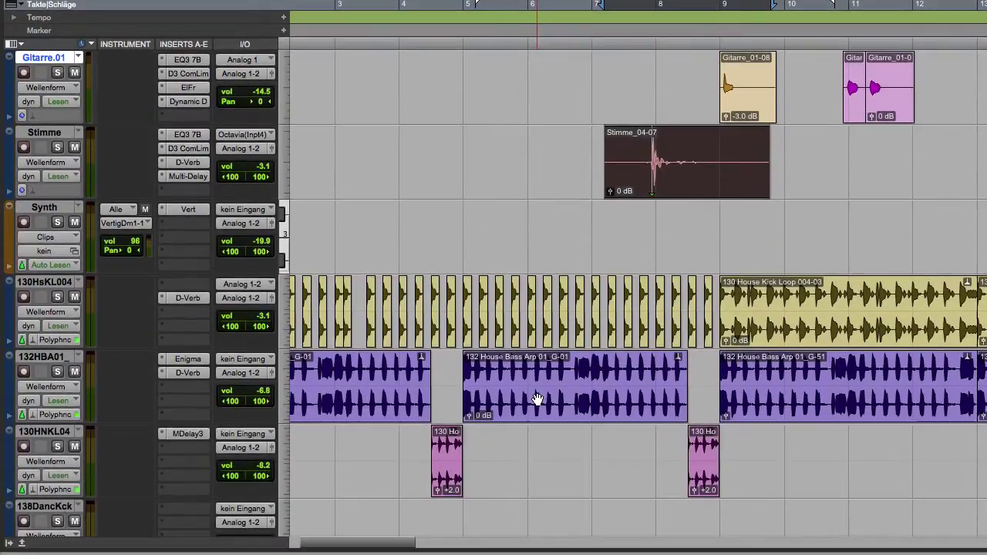
Try to slide the 132 House Bass Arp 01_G-01 clip at bar 5 along its track toward bar 9
{"action": "left_click", "coordinate": [536, 538]}
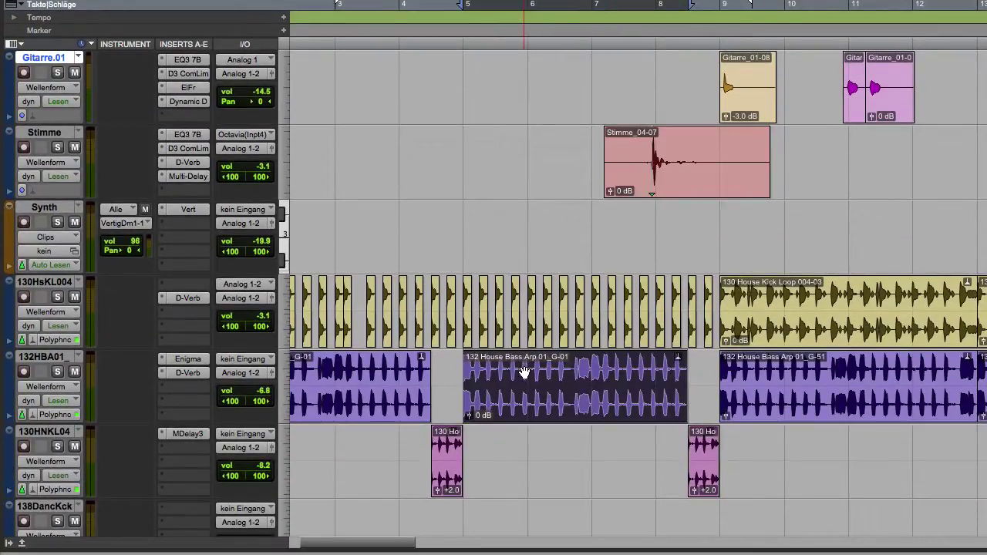
{"action": "left_click_drag", "start_coordinate": [525, 373], "coordinate": [803, 407]}
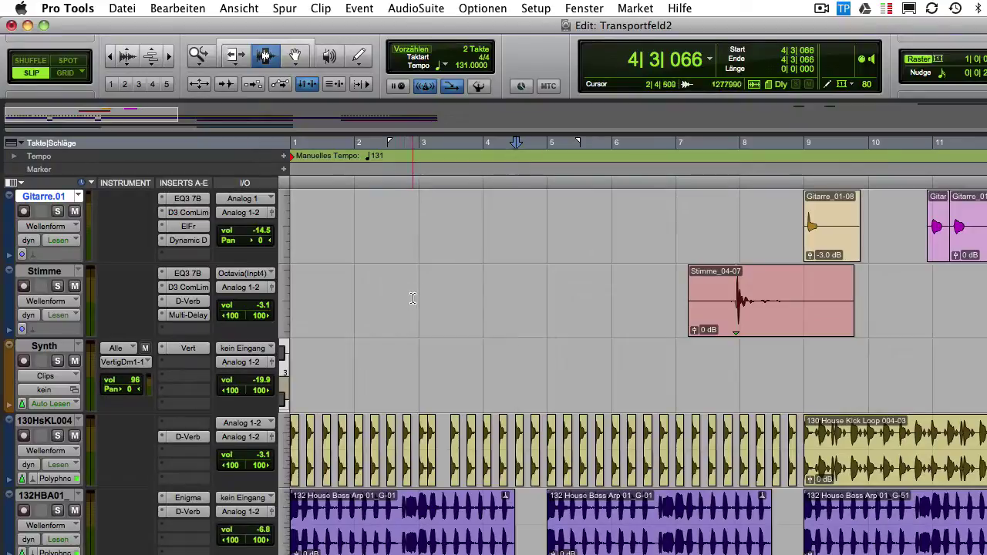
Select the range 2|4|609 to 5|2|643 across the tracks from Stimme down, clear it, and restore the last selection
{"action": "left_click_drag", "start_coordinate": [413, 299], "coordinate": [574, 524]}
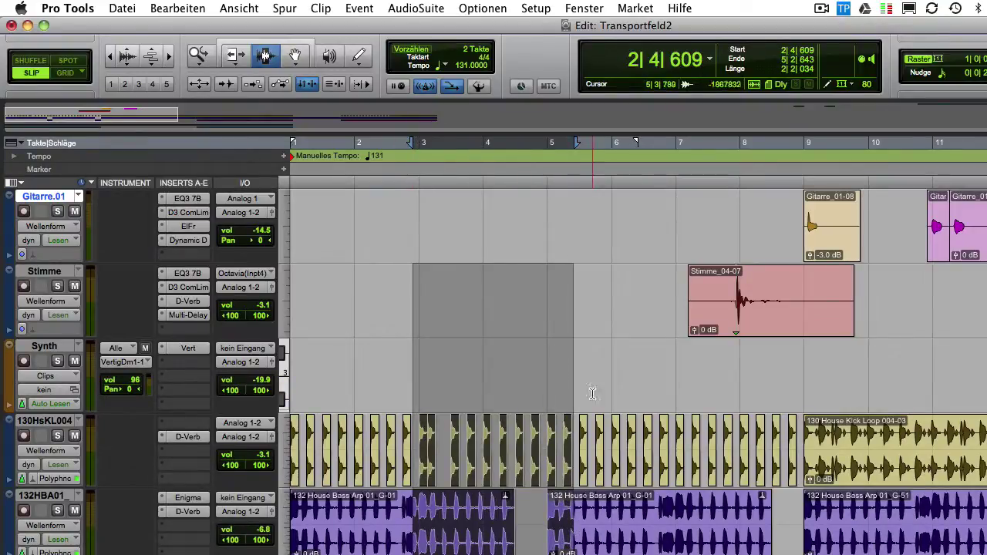
{"action": "left_click", "coordinate": [599, 359]}
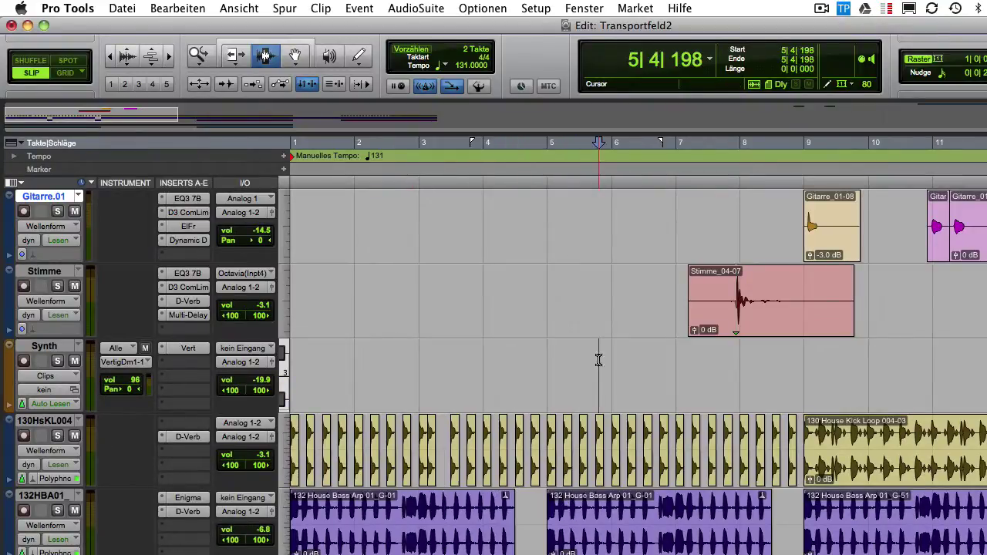
{"action": "left_click", "coordinate": [157, 9]}
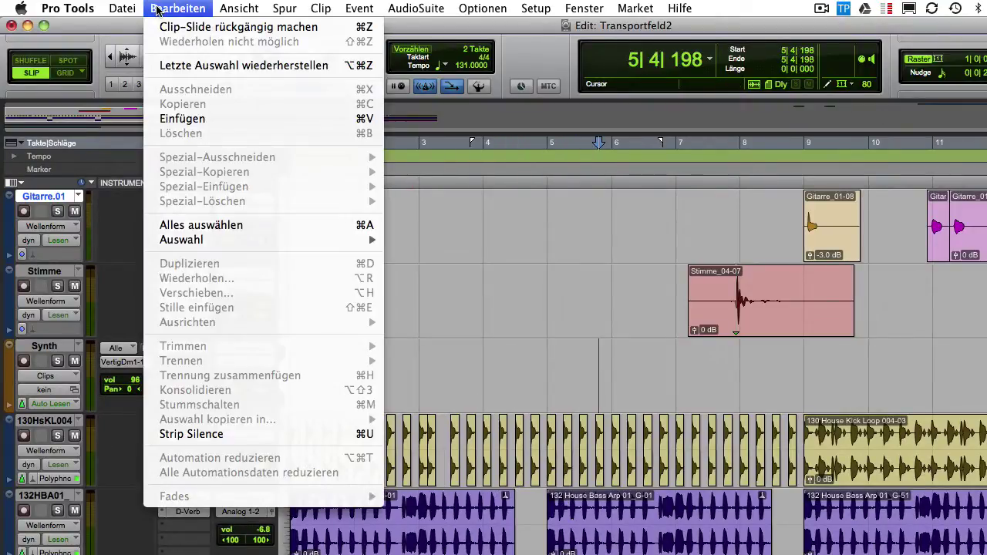
{"action": "left_click", "coordinate": [198, 65]}
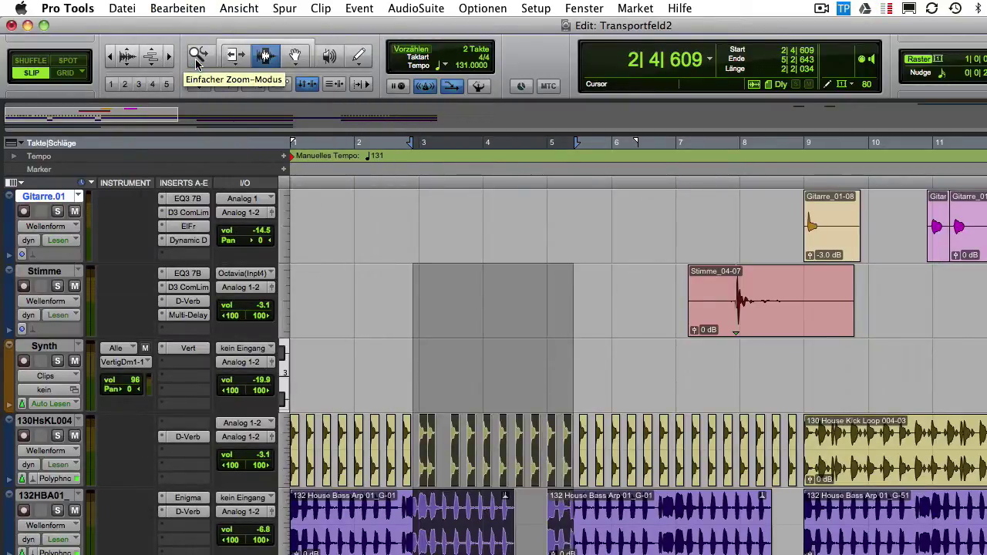
Duplicate the Stimme_04-07 clip and undo the duplication
{"action": "double_click", "coordinate": [785, 298]}
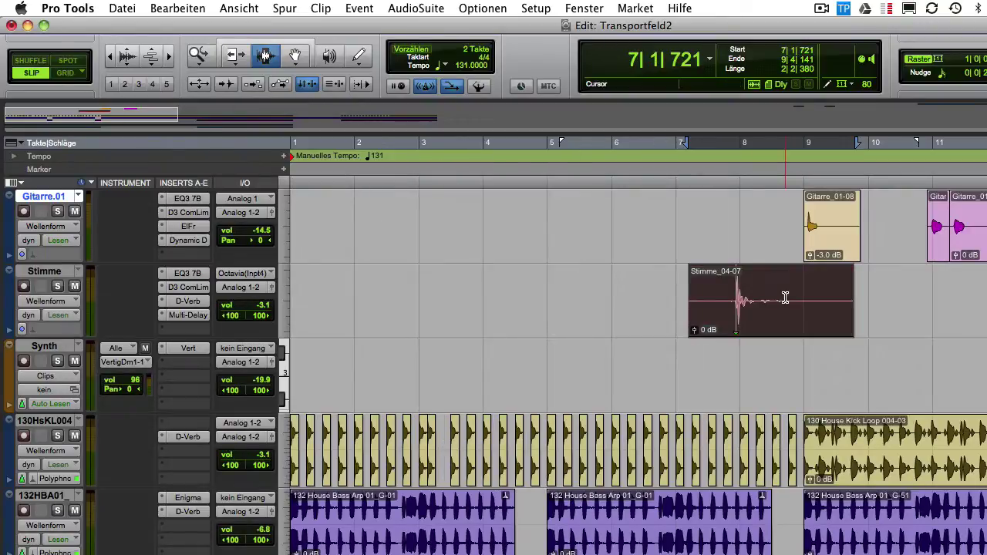
{"action": "left_click", "coordinate": [194, 7]}
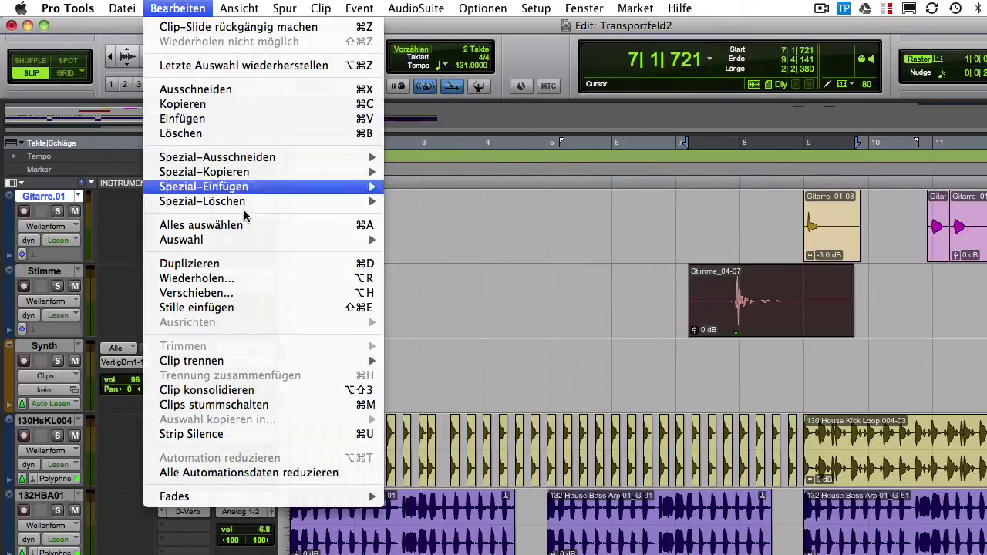
{"action": "left_click", "coordinate": [266, 272]}
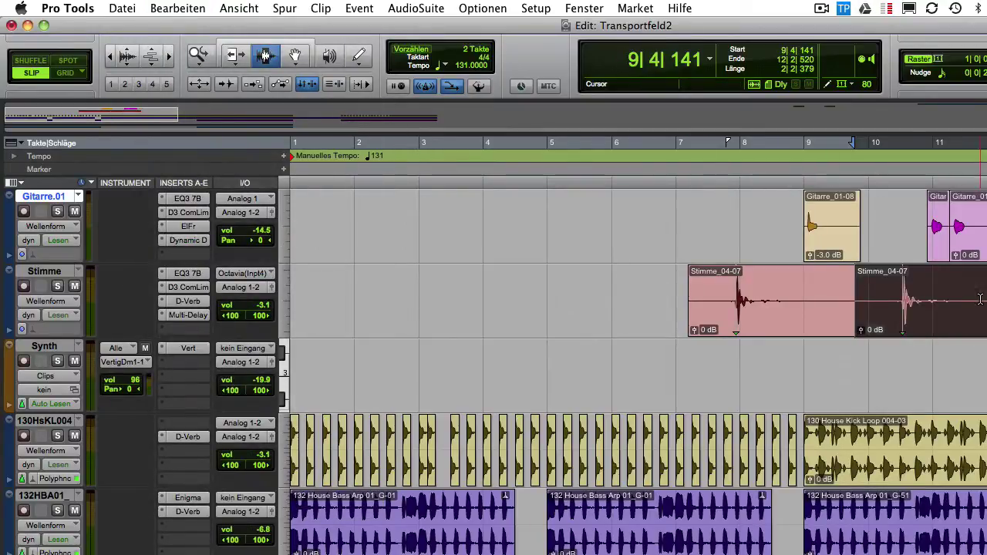
{"action": "key", "text": "super+z"}
Repeat the Stimme_04-07 clip three times directly behind itself and undo the repetition
{"action": "double_click", "coordinate": [763, 292]}
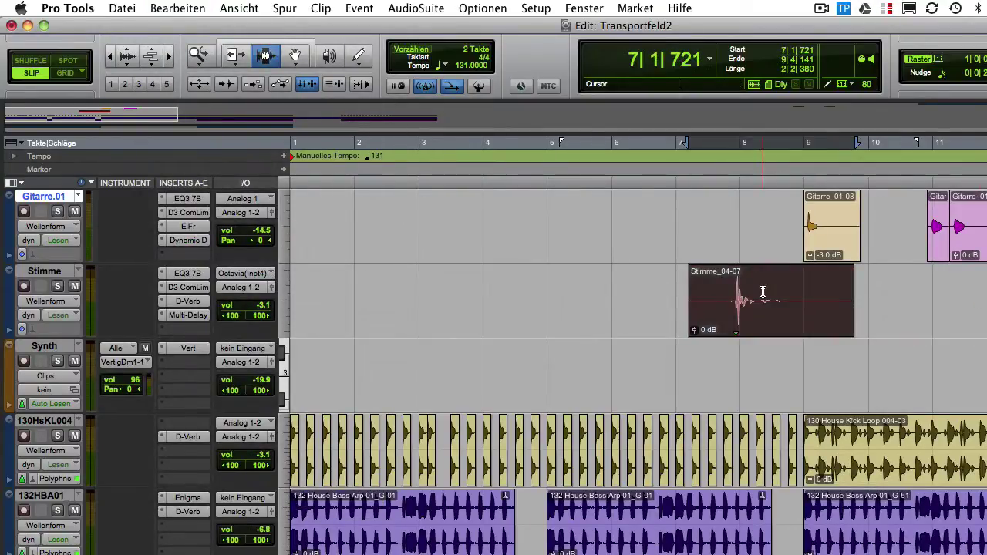
{"action": "scroll", "coordinate": [763, 292], "scroll_direction": "right", "scroll_amount": 10}
{"action": "left_click", "coordinate": [193, 8]}
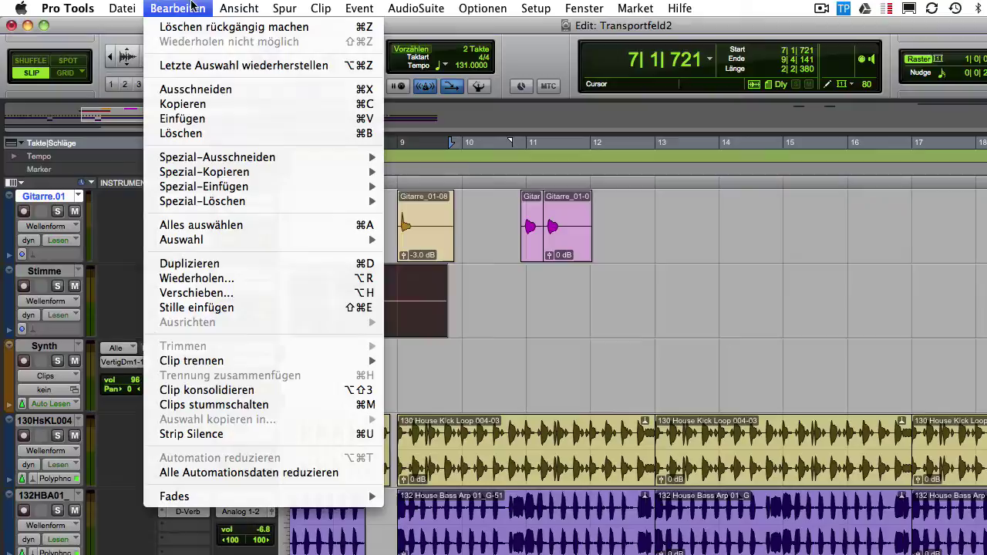
{"action": "left_click", "coordinate": [268, 278]}
{"action": "key", "text": "Return"}
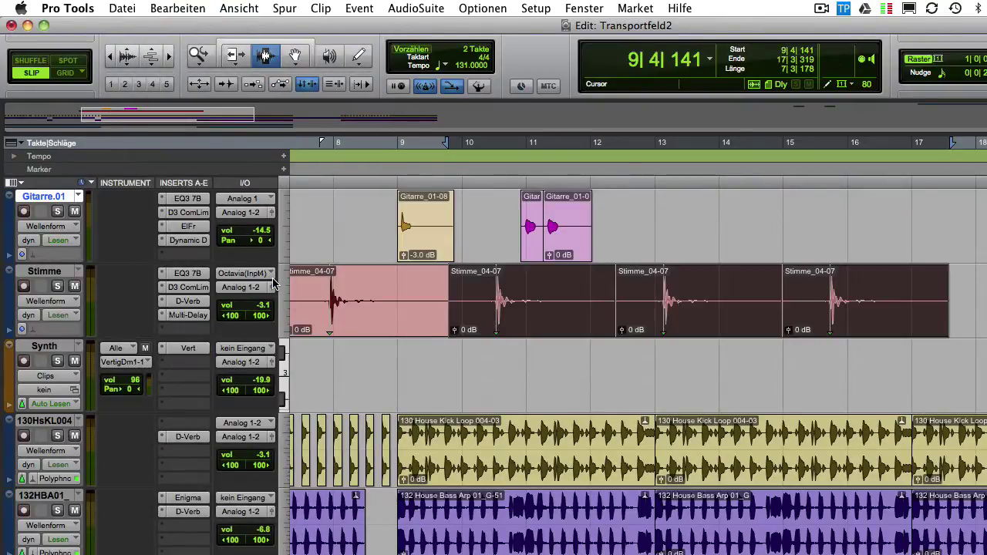
{"action": "key", "text": "super+z"}
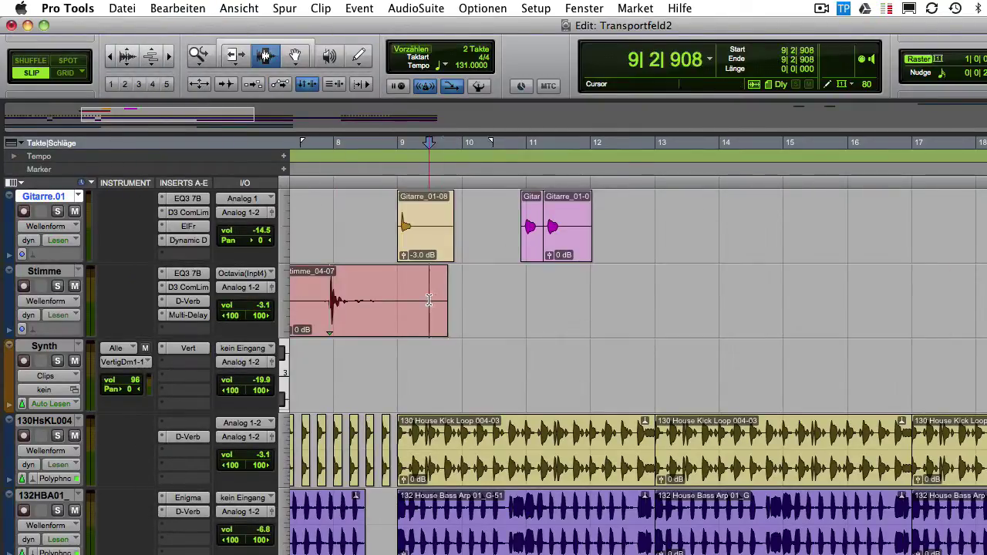
Shift the Stimme_04-07 clip forward in time by 2 bars (Später, 2|0|000)
{"action": "double_click", "coordinate": [443, 299]}
{"action": "left_click", "coordinate": [177, 9]}
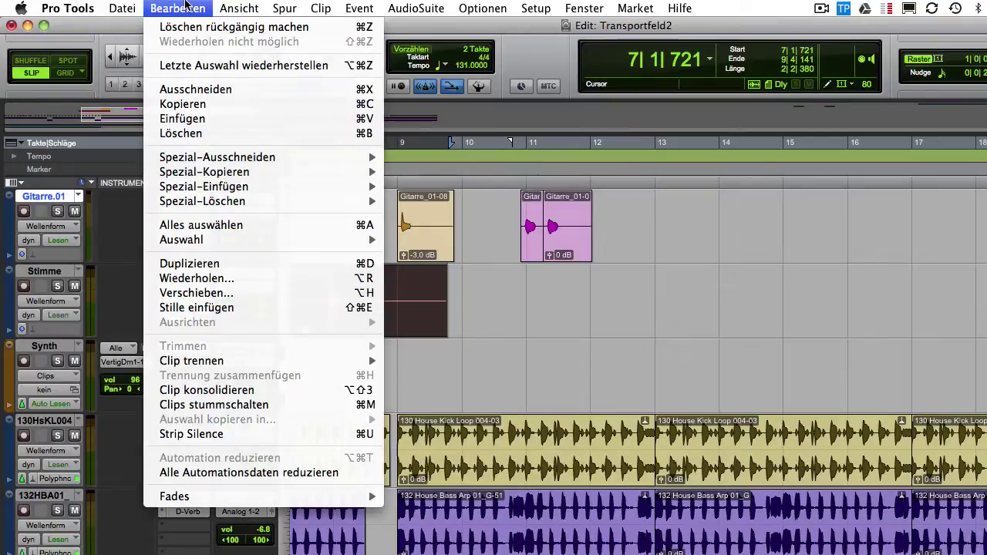
{"action": "left_click", "coordinate": [268, 293]}
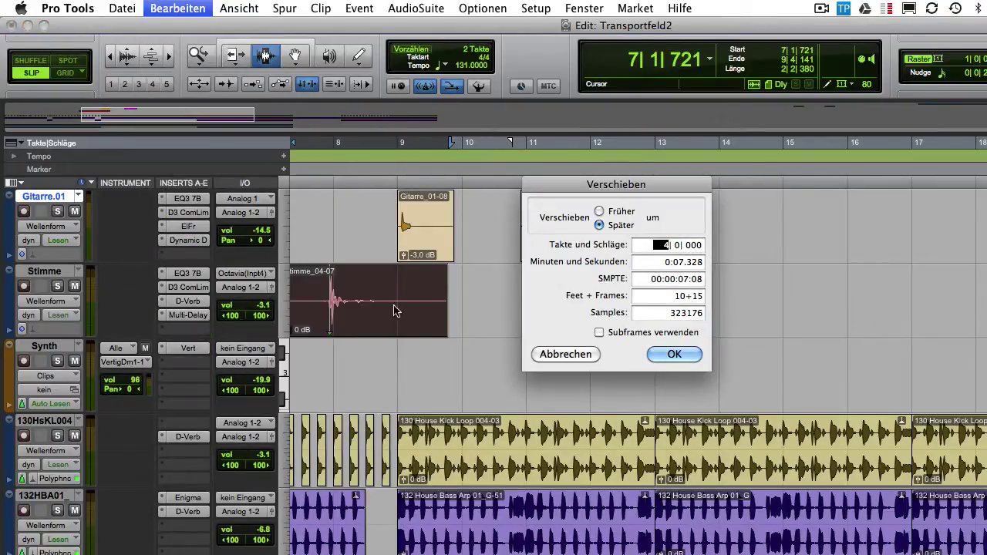
{"action": "type", "text": "2"}
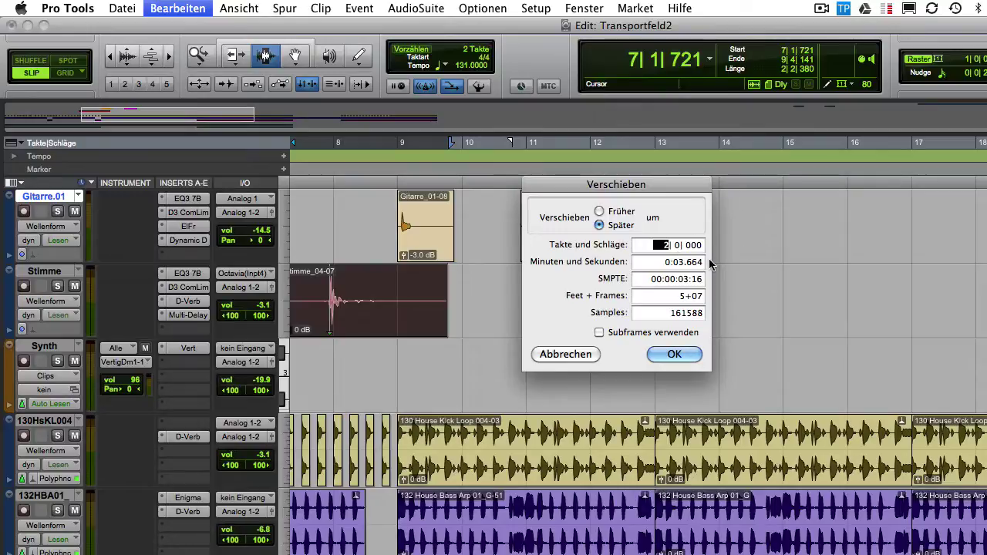
{"action": "key", "text": "Return"}
Align the short clip at 10|4|634 on the Gitarre.01 track to the previous clip and undo the alignment
{"action": "left_click", "coordinate": [532, 226]}
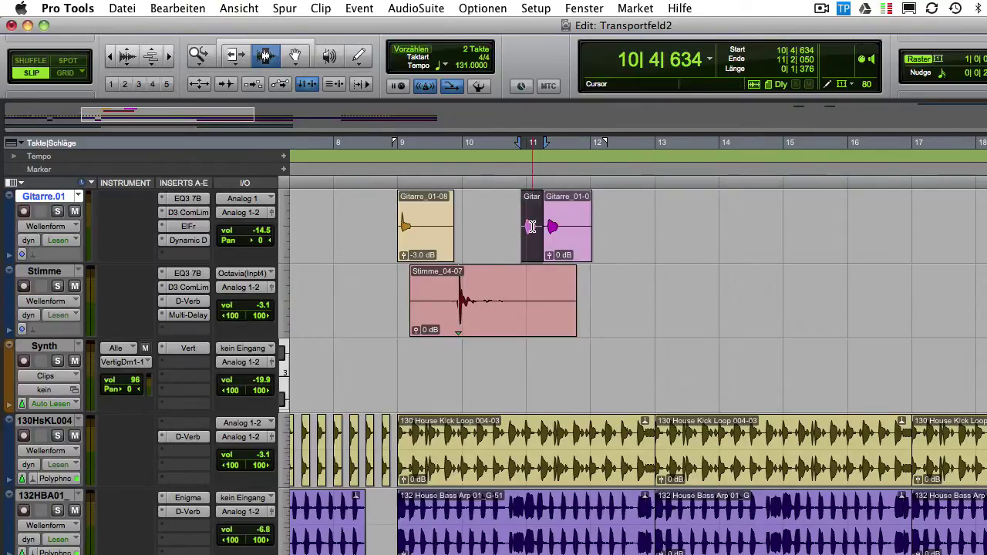
{"action": "left_click", "coordinate": [179, 9]}
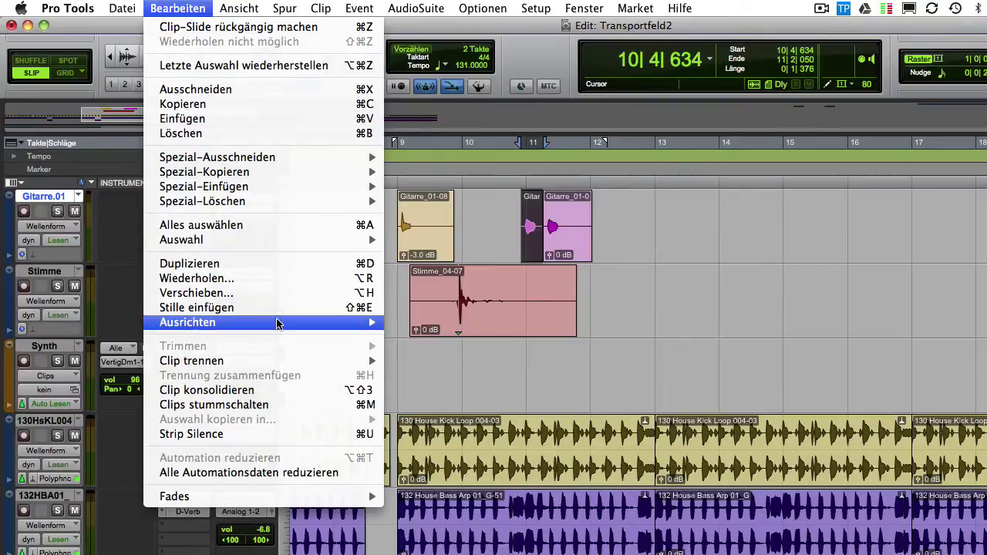
{"action": "mouse_move", "coordinate": [278, 322]}
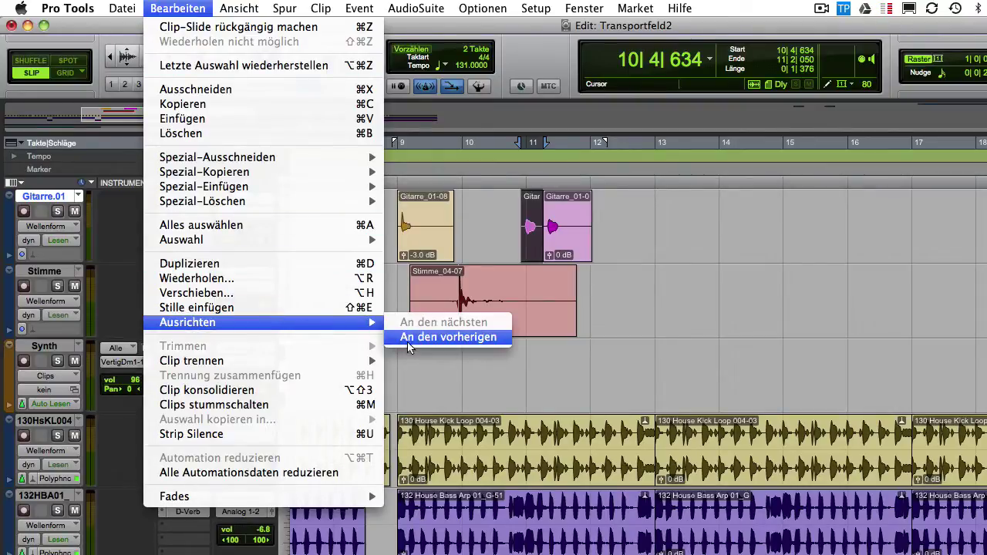
{"action": "left_click", "coordinate": [448, 337]}
{"action": "left_click", "coordinate": [174, 8]}
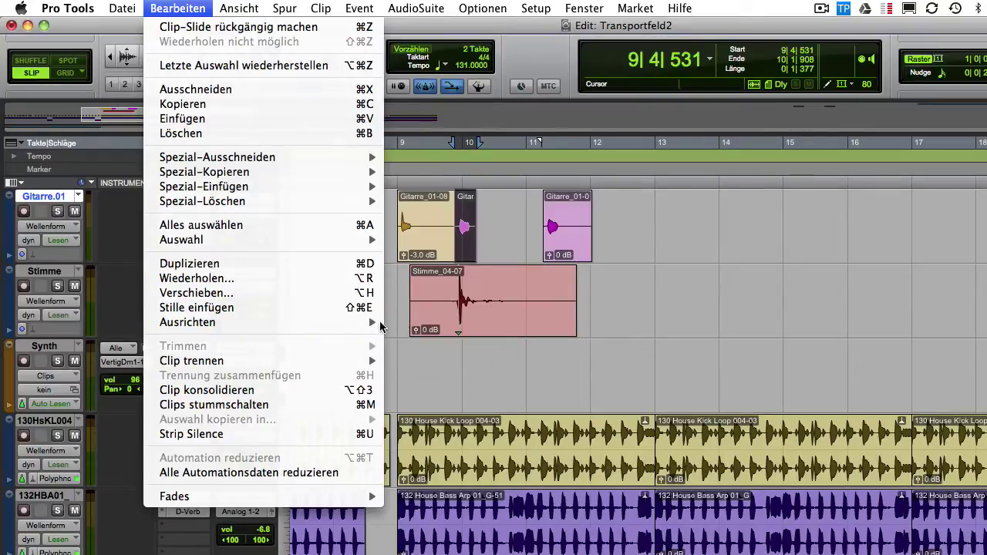
{"action": "mouse_move", "coordinate": [381, 324]}
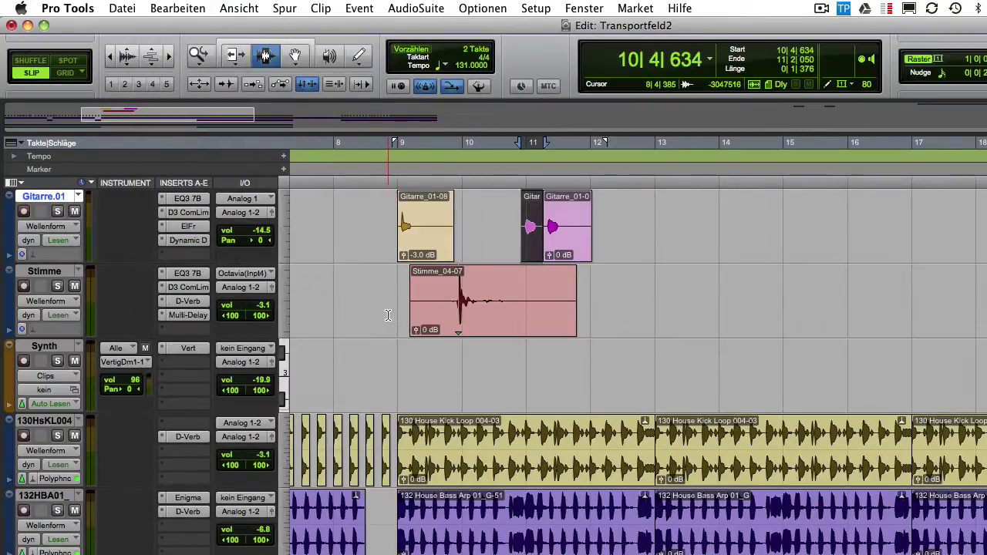
Select 9|3|455 to 10|3|257 within the Stimme_04-07 clip, trim the clip to that selection, and undo the trim
{"action": "left_click_drag", "start_coordinate": [439, 312], "coordinate": [499, 321]}
{"action": "left_click", "coordinate": [176, 8]}
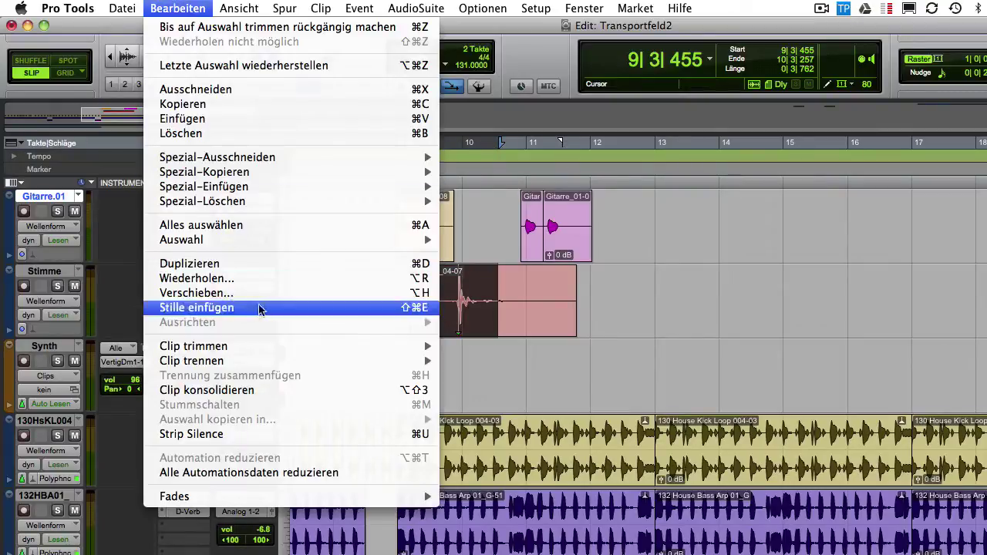
{"action": "mouse_move", "coordinate": [274, 352]}
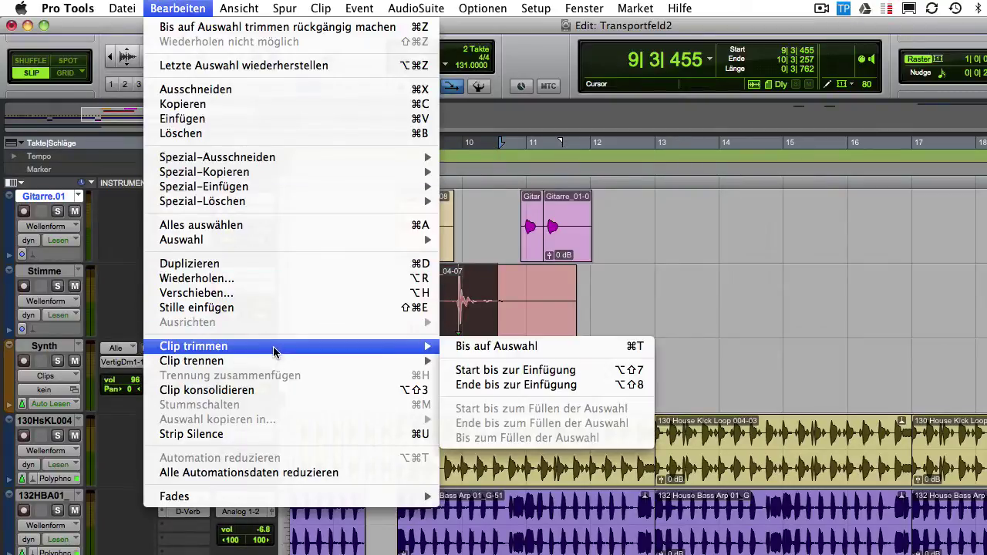
{"action": "left_click", "coordinate": [527, 353]}
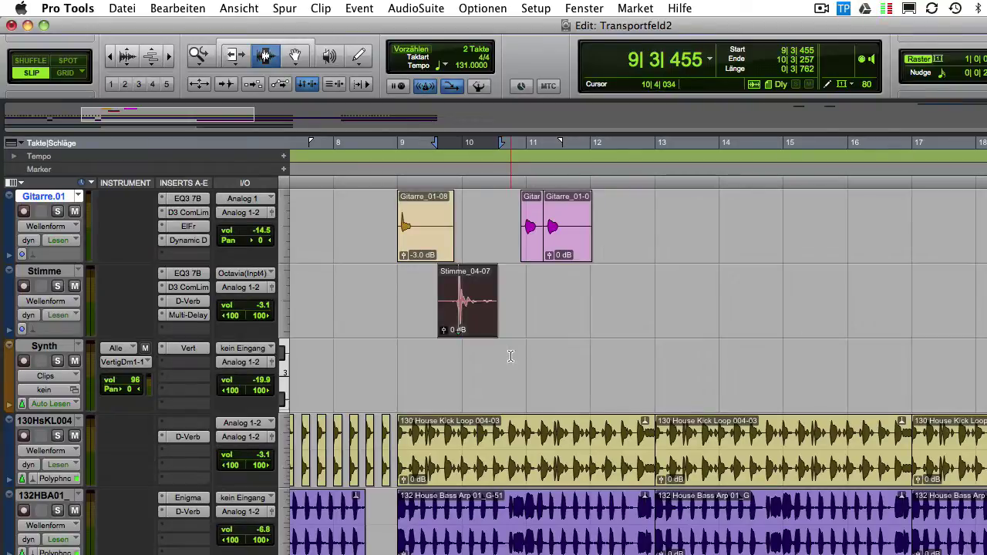
{"action": "key", "text": "super+z"}
Separate the Stimme_04-07 clip at the selection's boundaries
{"action": "left_click", "coordinate": [181, 7]}
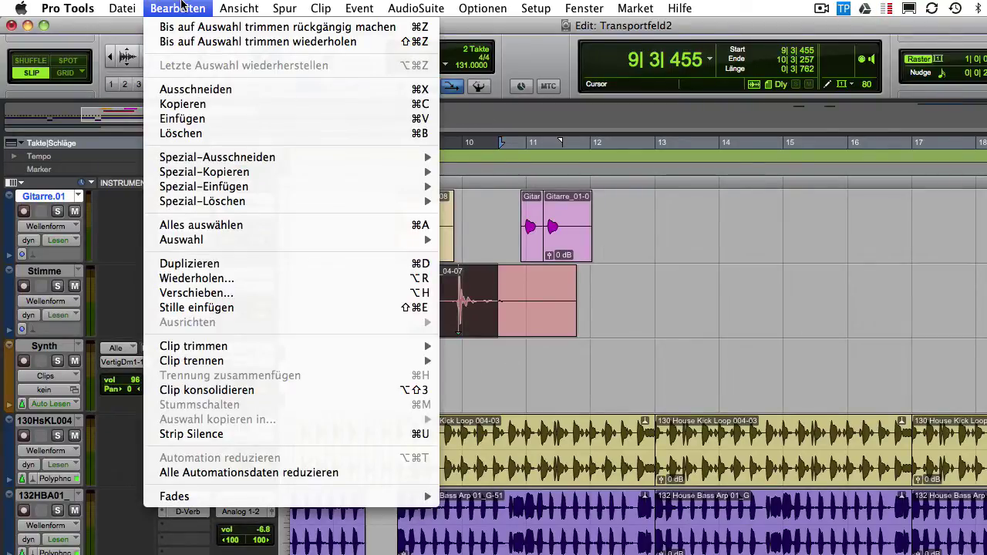
{"action": "mouse_move", "coordinate": [277, 367]}
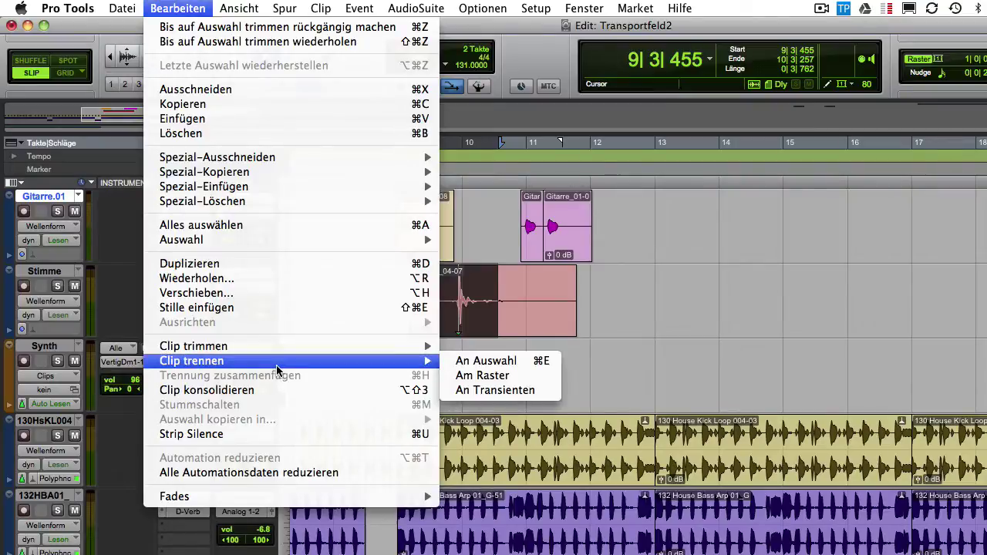
{"action": "left_click", "coordinate": [453, 362]}
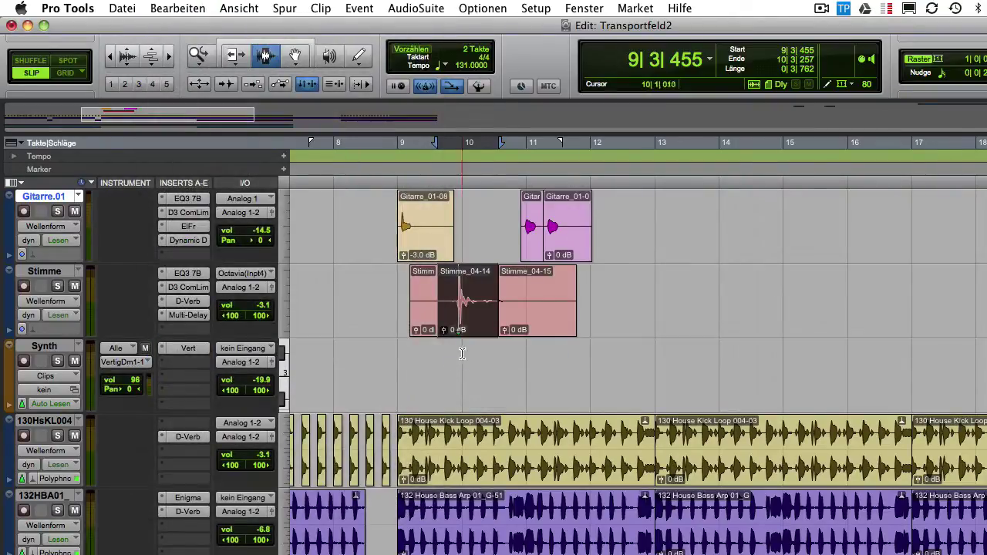
Place the edit cursor at 11|1|918 in the last Stimme clip and separate the clip there
{"action": "left_click", "coordinate": [463, 308]}
{"action": "left_click", "coordinate": [542, 295]}
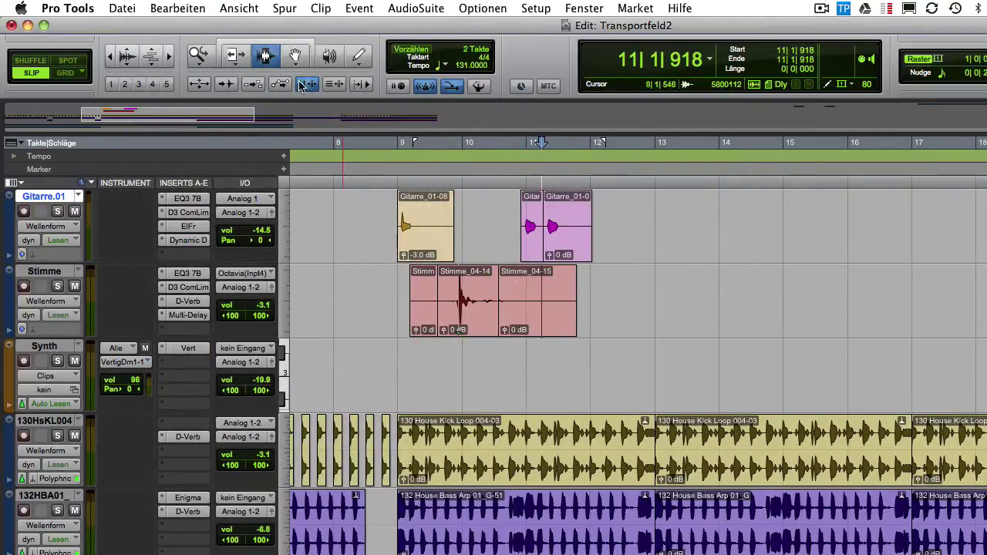
{"action": "left_click", "coordinate": [177, 7]}
{"action": "mouse_move", "coordinate": [235, 361]}
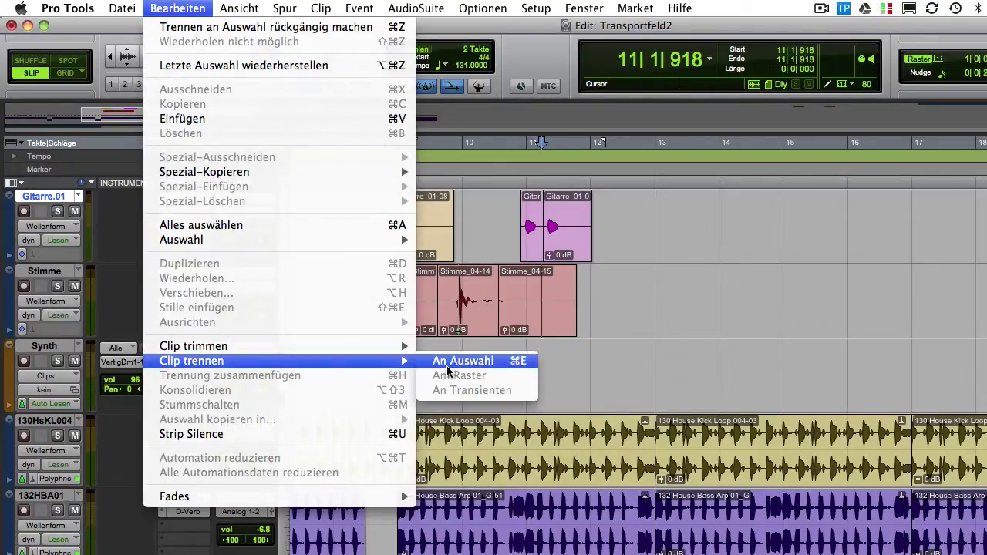
{"action": "left_click", "coordinate": [448, 359]}
Select all the separated Stimme clips from 9|1|721 to 11|4|141 and heal their separations into one clip
{"action": "left_click_drag", "start_coordinate": [420, 305], "coordinate": [563, 317]}
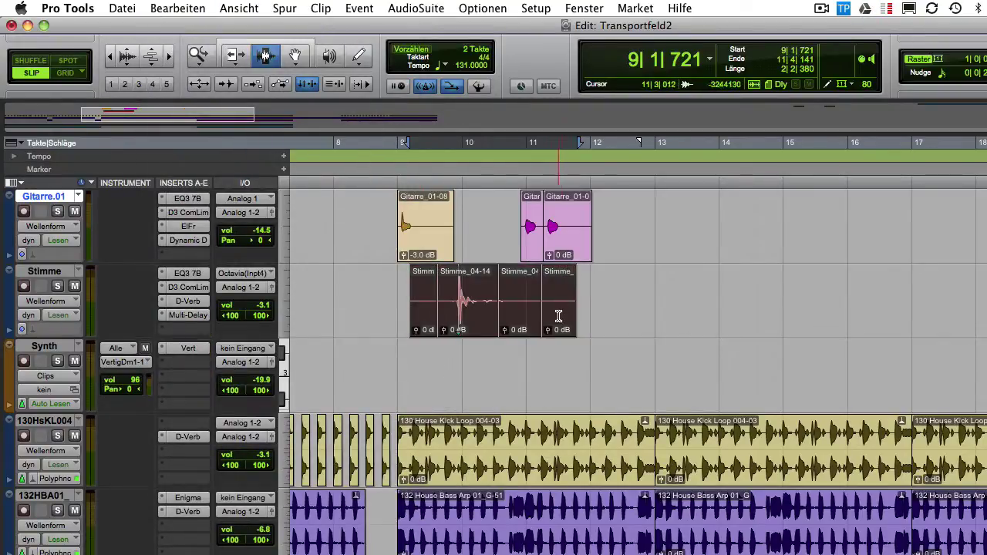
{"action": "left_click", "coordinate": [185, 10]}
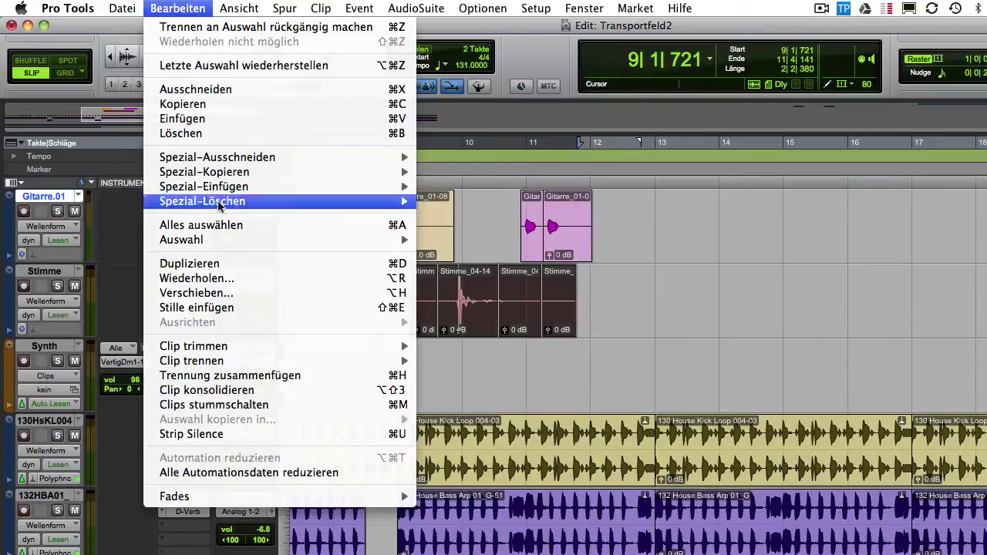
{"action": "left_click", "coordinate": [267, 378]}
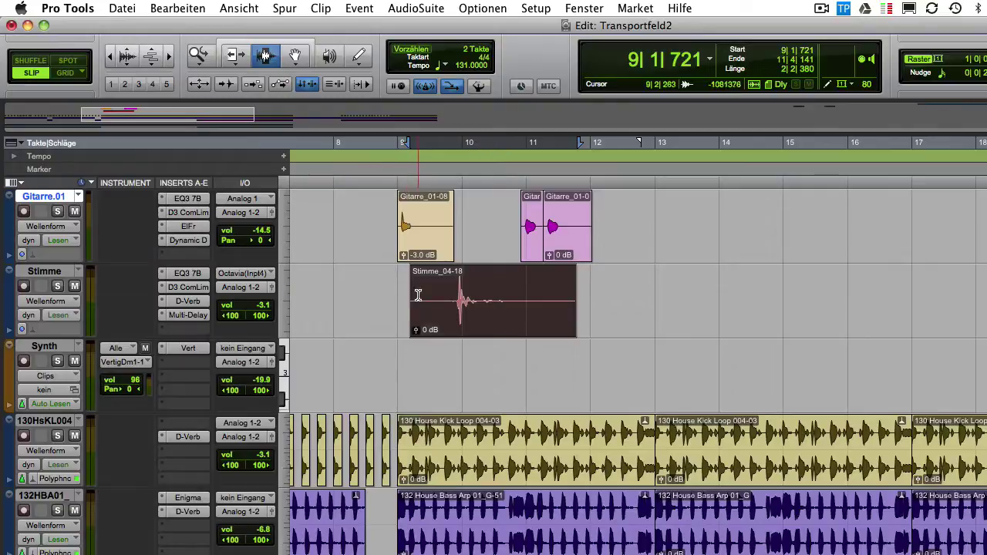
Move the Gitarre_01-08 clip from the Gitarre.01 track onto the Stimme track at 7|4|375
{"action": "double_click", "coordinate": [413, 244]}
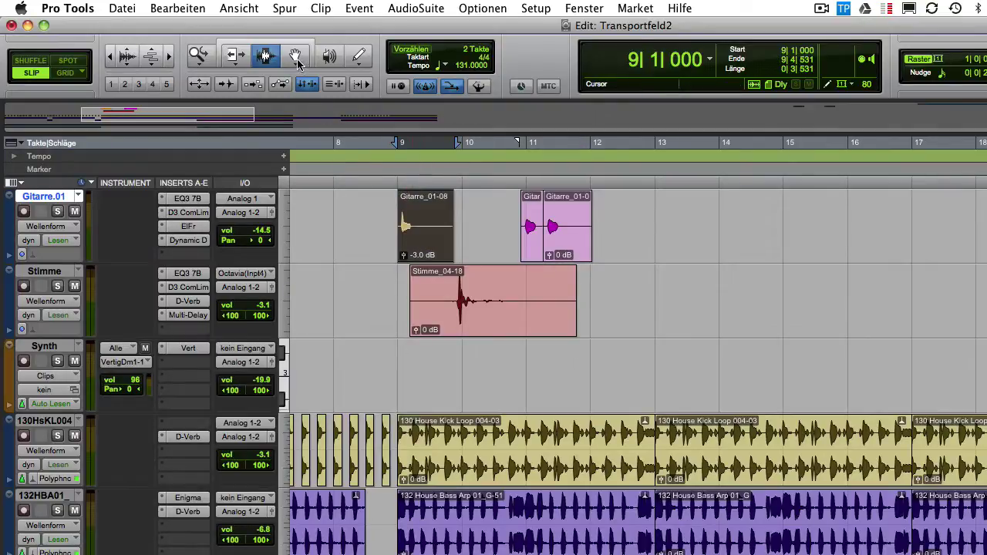
{"action": "key", "text": "F8"}
{"action": "left_click_drag", "start_coordinate": [412, 244], "coordinate": [338, 319]}
Add the Stimme_04-18 clip to the selection and consolidate it with the Gitarre_01-08 clip into one clip
{"action": "left_click", "coordinate": [469, 314], "text": "shift"}
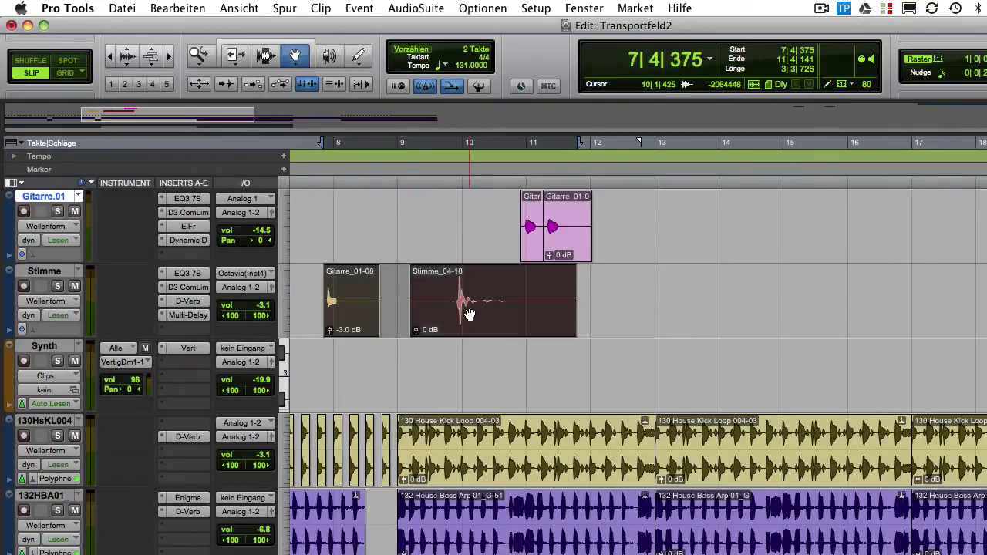
{"action": "left_click", "coordinate": [193, 7]}
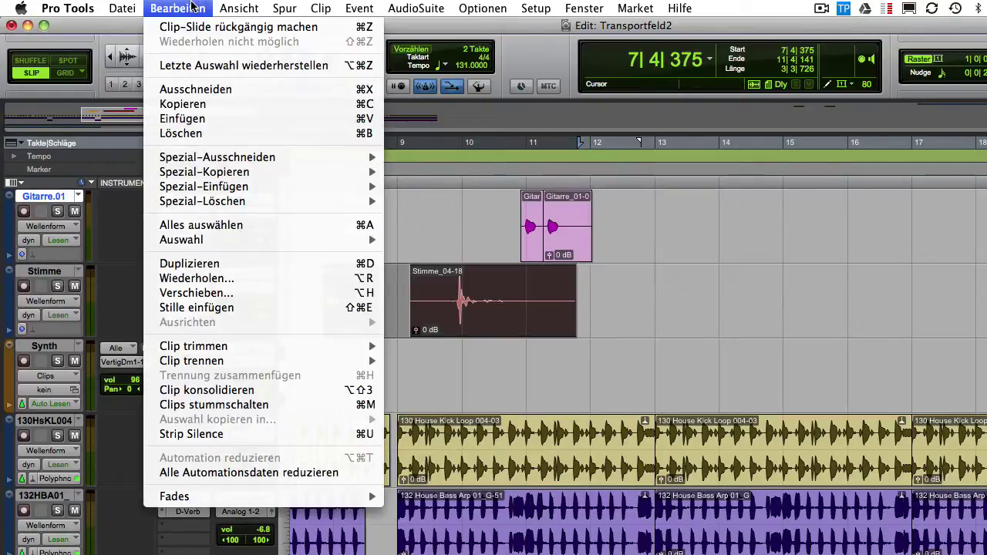
{"action": "left_click", "coordinate": [289, 390]}
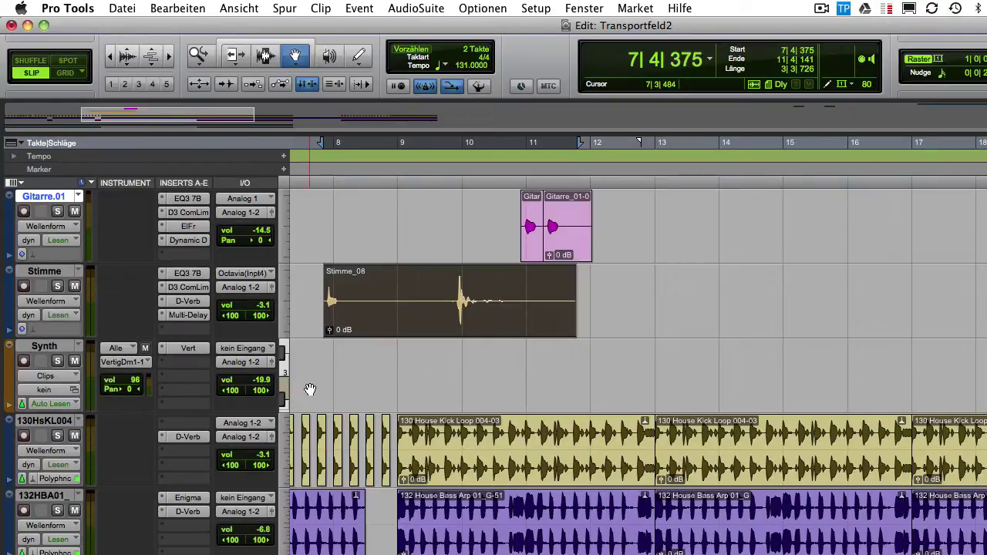
Mute the consolidated clip on the Stimme track and unmute it again
{"action": "left_click", "coordinate": [195, 7]}
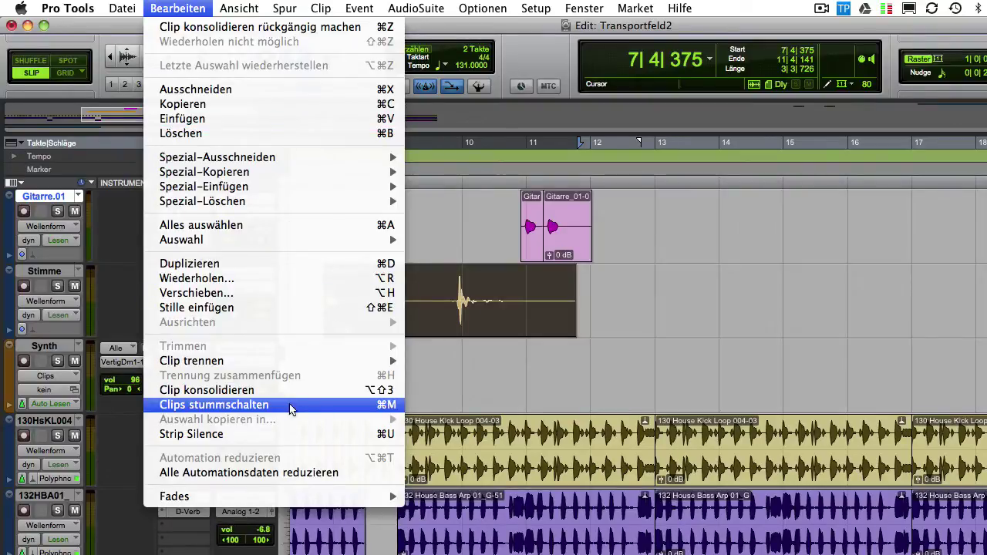
{"action": "left_click", "coordinate": [322, 405]}
{"action": "left_click", "coordinate": [192, 8]}
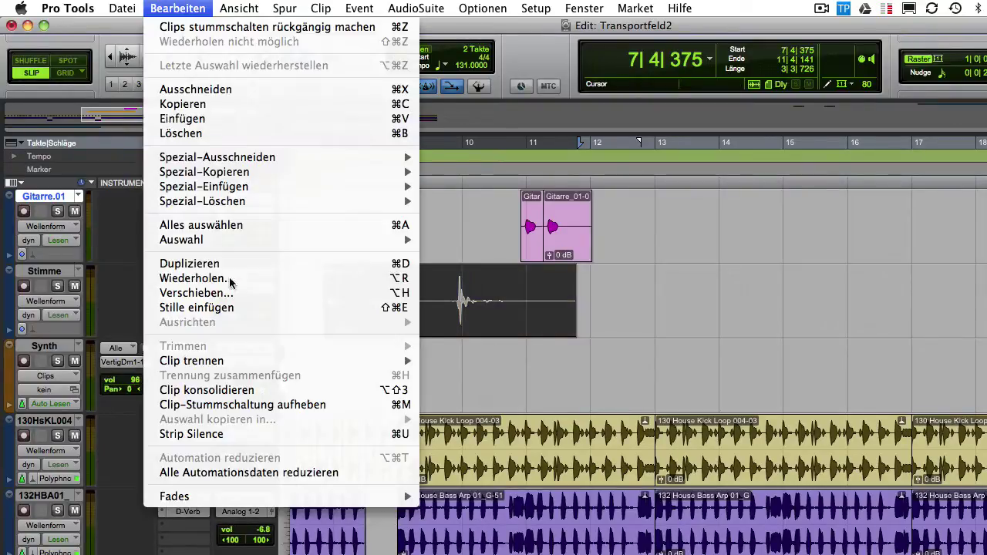
{"action": "left_click", "coordinate": [276, 405]}
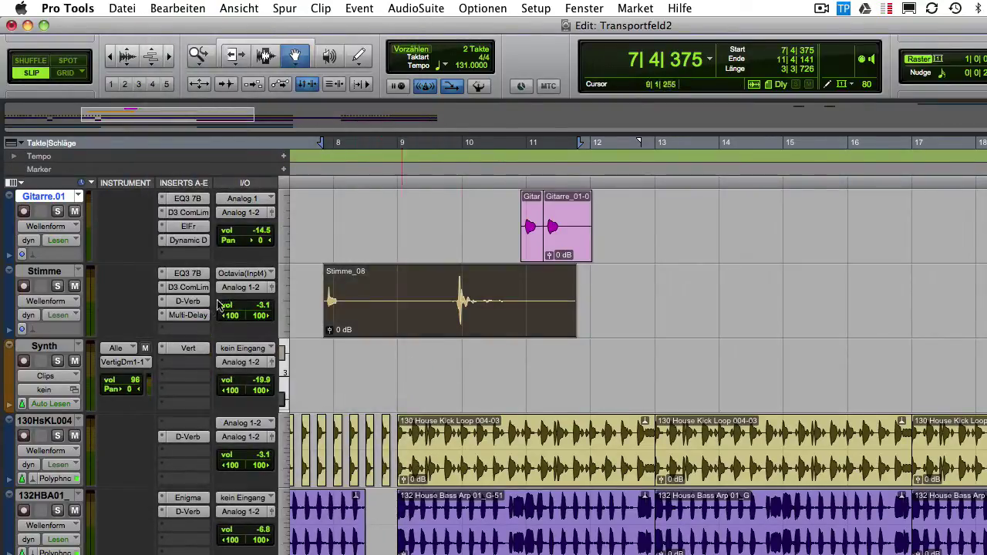
Show the Gitarre.01 track's playlists and inspect the destinations for copying the selected Gitarre_01-02 clip
{"action": "left_click", "coordinate": [44, 226]}
{"action": "left_click", "coordinate": [52, 190]}
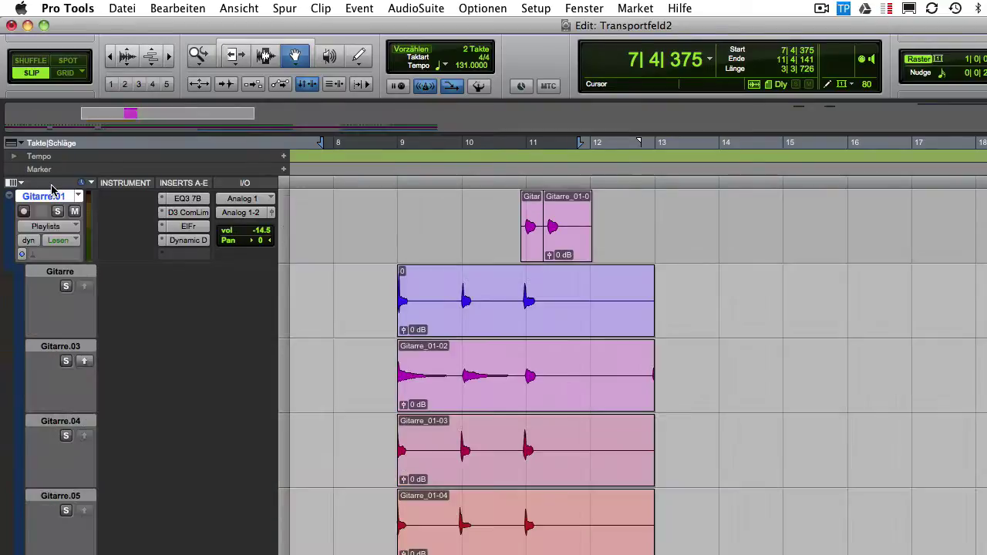
{"action": "left_click", "coordinate": [448, 400]}
{"action": "left_click", "coordinate": [193, 9]}
{"action": "mouse_move", "coordinate": [335, 426]}
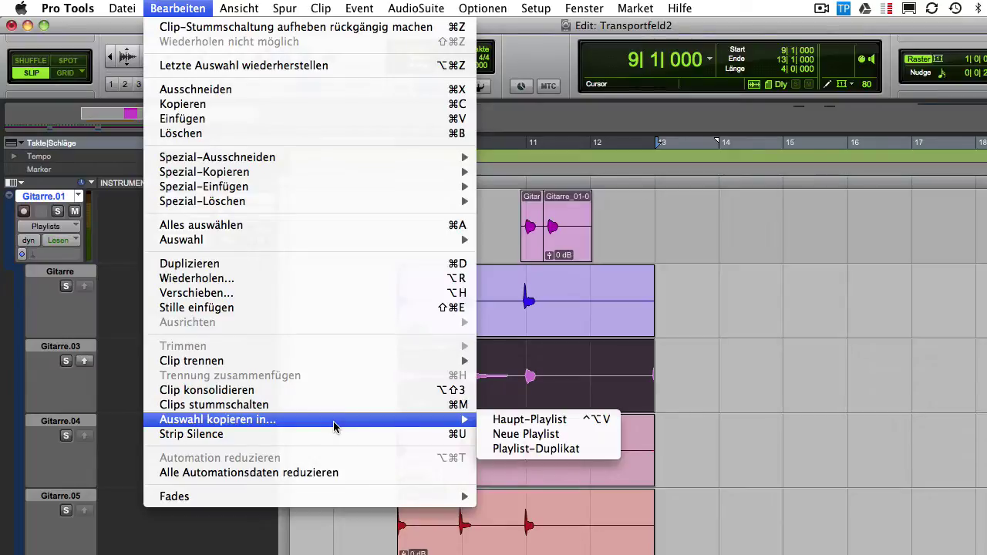
{"action": "left_click", "coordinate": [505, 426]}
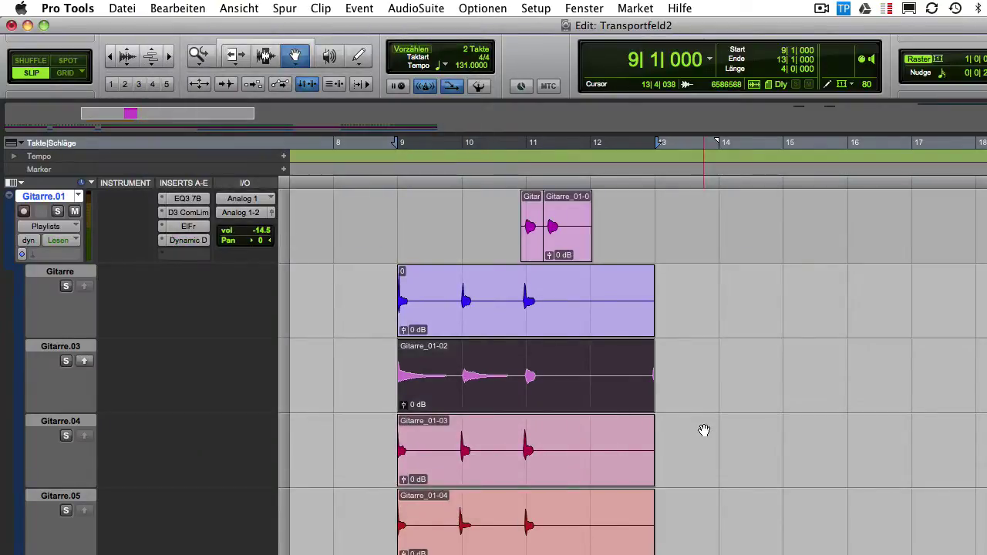
Strip the silence from the Gitarre_01-03 clip with a threshold of -49 dB and a minimum duration of 1188 ms
{"action": "left_click", "coordinate": [579, 437]}
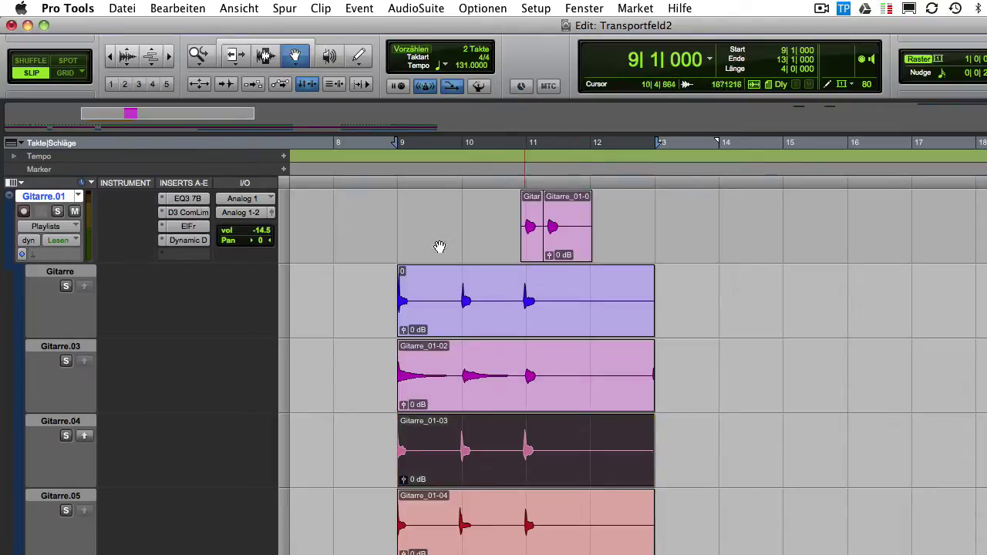
{"action": "left_click", "coordinate": [193, 7]}
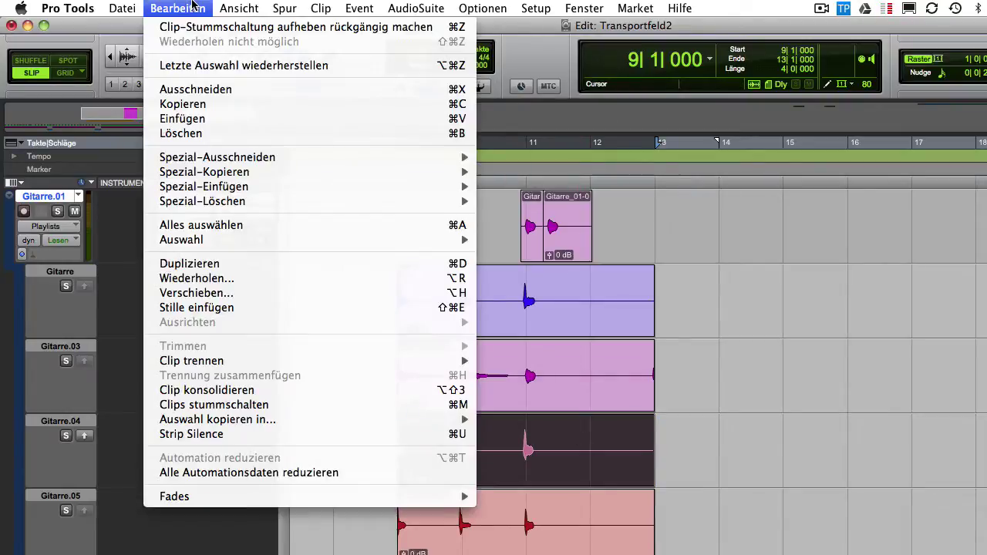
{"action": "left_click", "coordinate": [267, 435]}
{"action": "left_click_drag", "start_coordinate": [425, 398], "coordinate": [411, 242]}
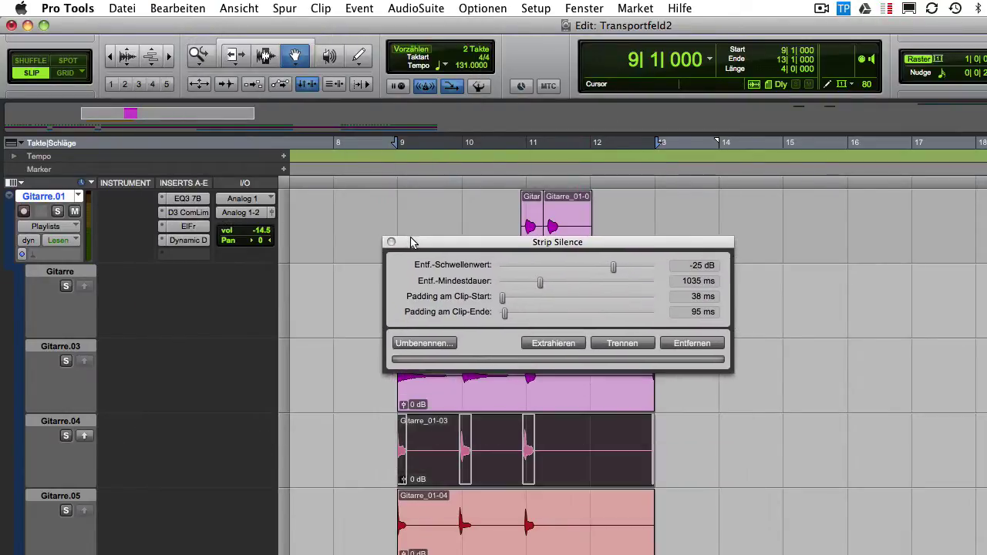
{"action": "left_click_drag", "start_coordinate": [617, 267], "coordinate": [548, 287]}
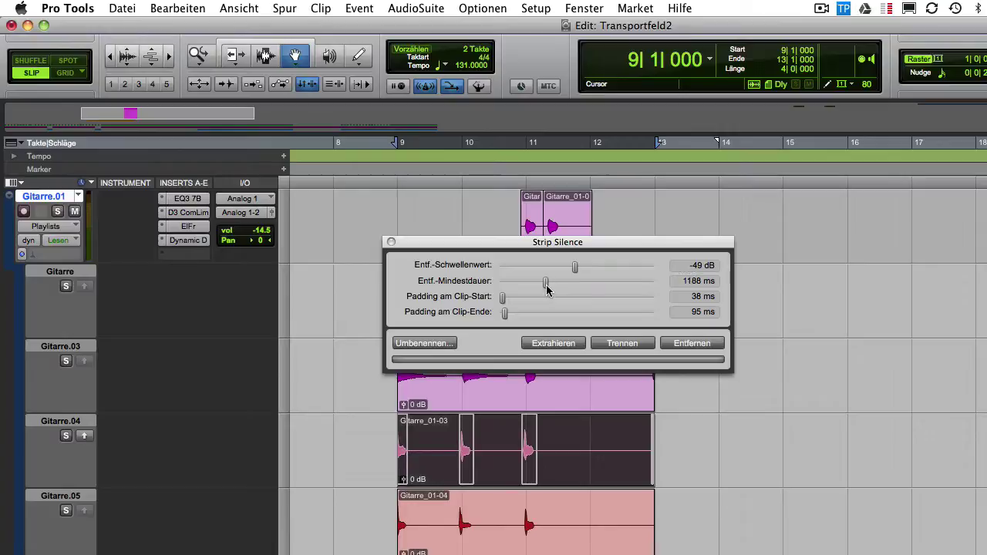
{"action": "left_click", "coordinate": [691, 343]}
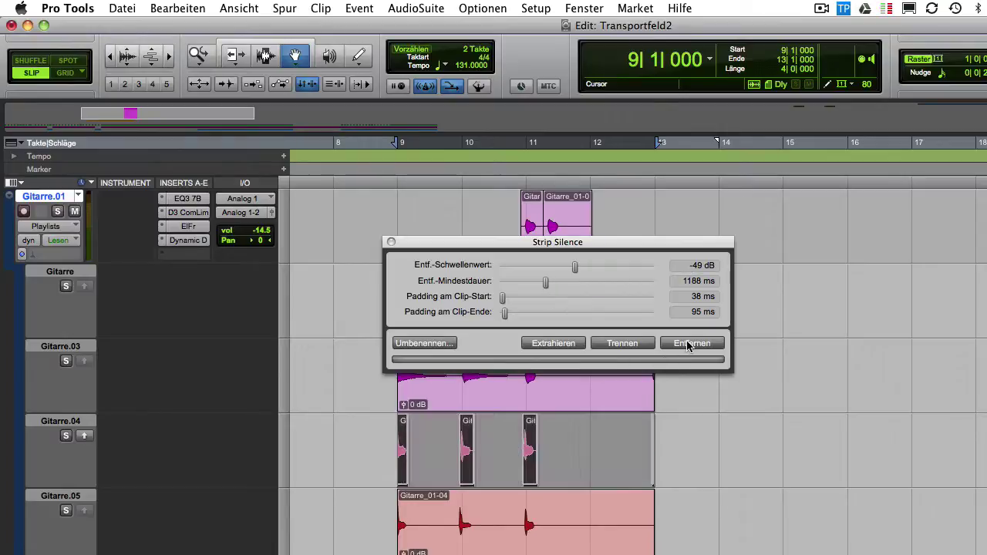
{"action": "left_click", "coordinate": [391, 243]}
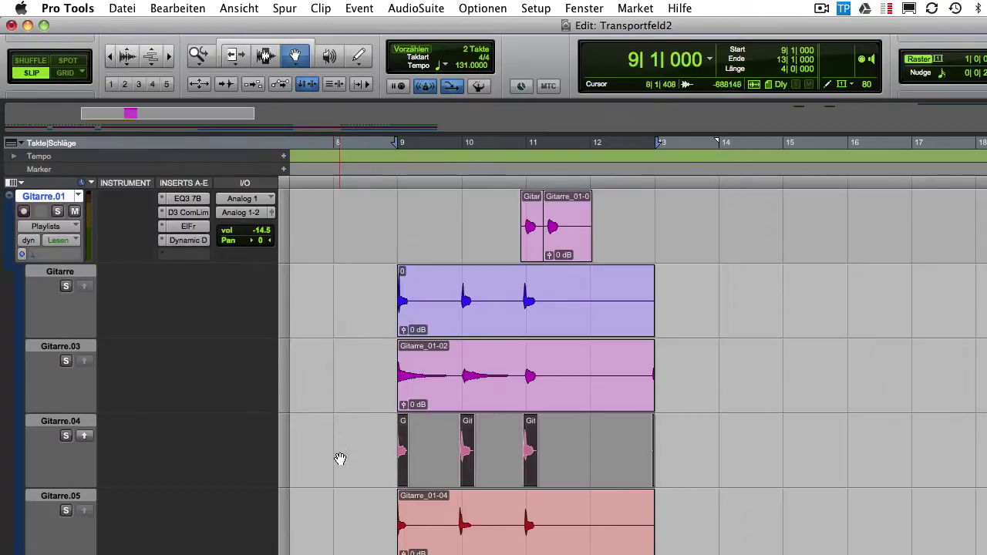
Fade in the Stimme_08 clip up to 8|2|508 and fade it out from 10|3|441 to its end
{"action": "key", "text": "F6"}
{"action": "scroll", "coordinate": [435, 474], "scroll_direction": "down", "scroll_amount": 3}
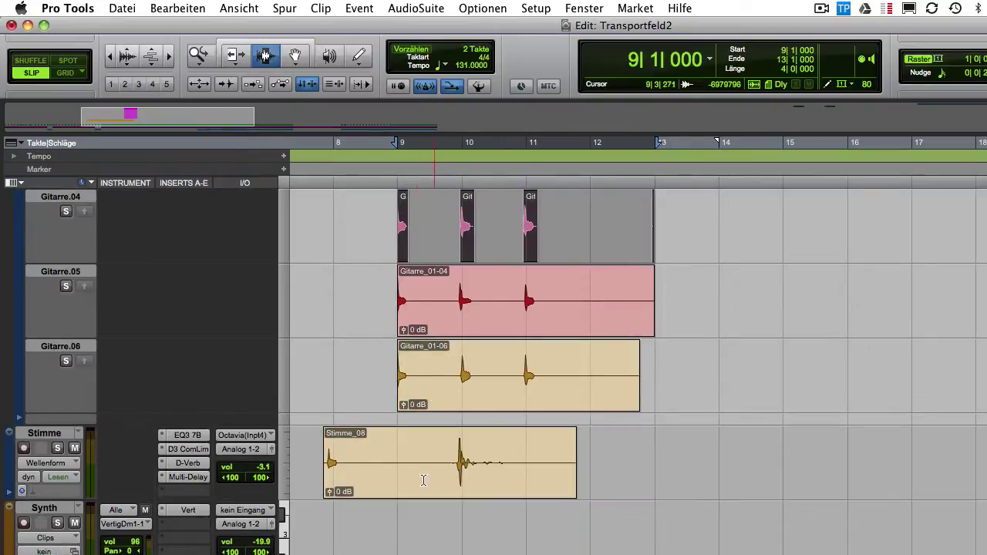
{"action": "left_click", "coordinate": [358, 463]}
{"action": "key", "text": "d"}
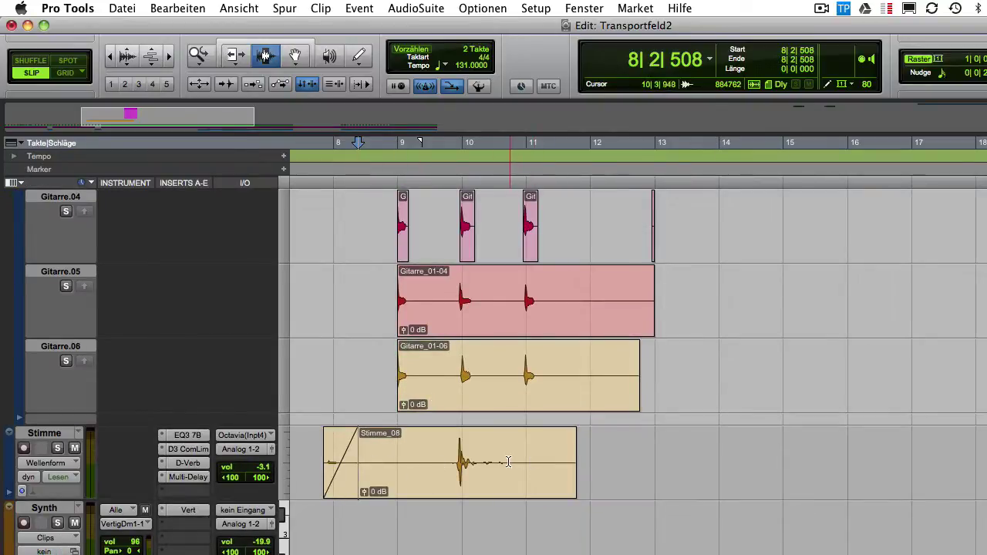
{"action": "left_click", "coordinate": [501, 461]}
{"action": "key", "text": "g"}
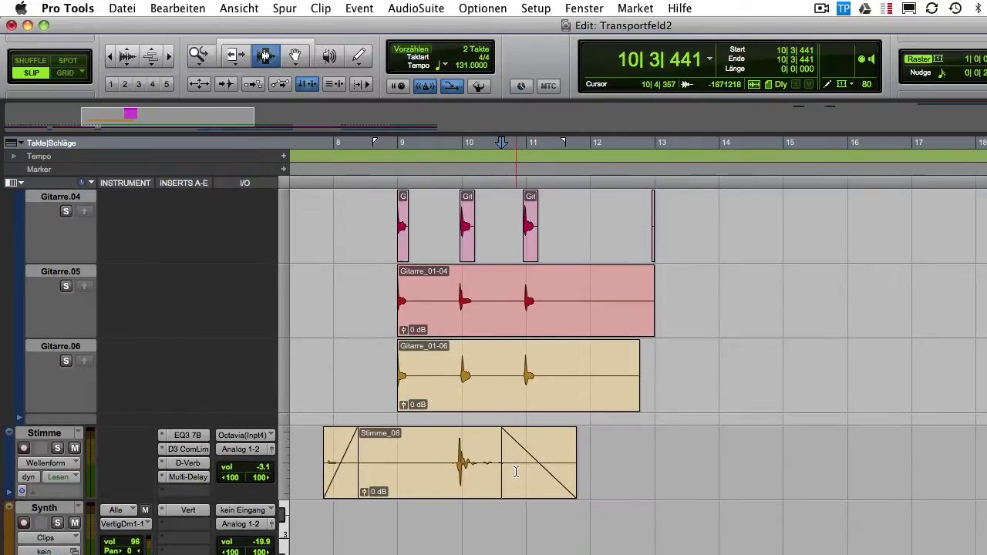
Fade in the start of the first clip in Gitarre.01's main playlist and fade out the last clip from 11|3|658
{"action": "scroll", "coordinate": [532, 442], "scroll_direction": "left", "scroll_amount": 5}
{"action": "scroll", "coordinate": [533, 441], "scroll_direction": "up", "scroll_amount": 5}
{"action": "left_click_drag", "start_coordinate": [699, 231], "coordinate": [816, 241]}
{"action": "key", "text": "f"}
{"action": "key", "text": "g"}
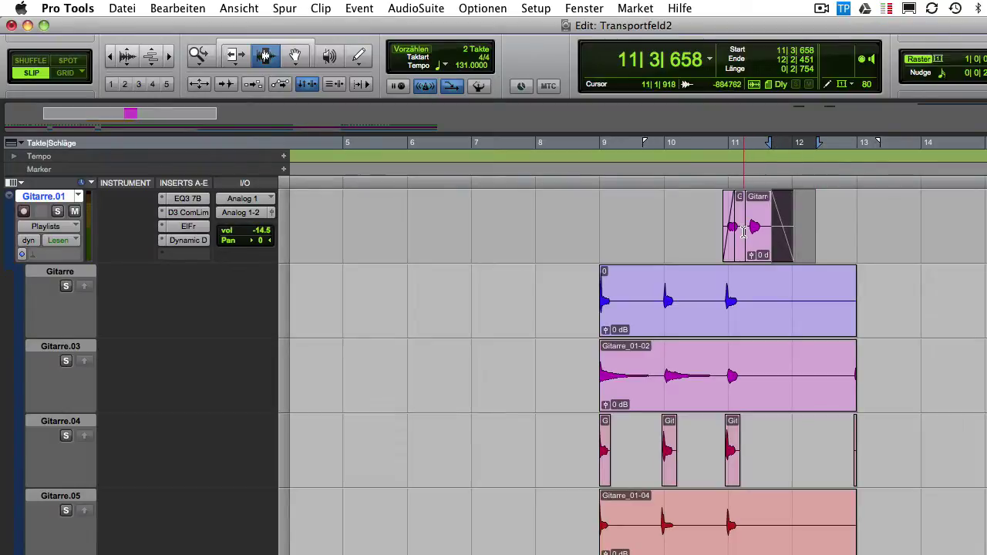
Crossfade the two adjoining Gitarre.01 clips across the range from 11|1|688 to 11|2|696
{"action": "left_click_drag", "start_coordinate": [743, 231], "coordinate": [756, 235]}
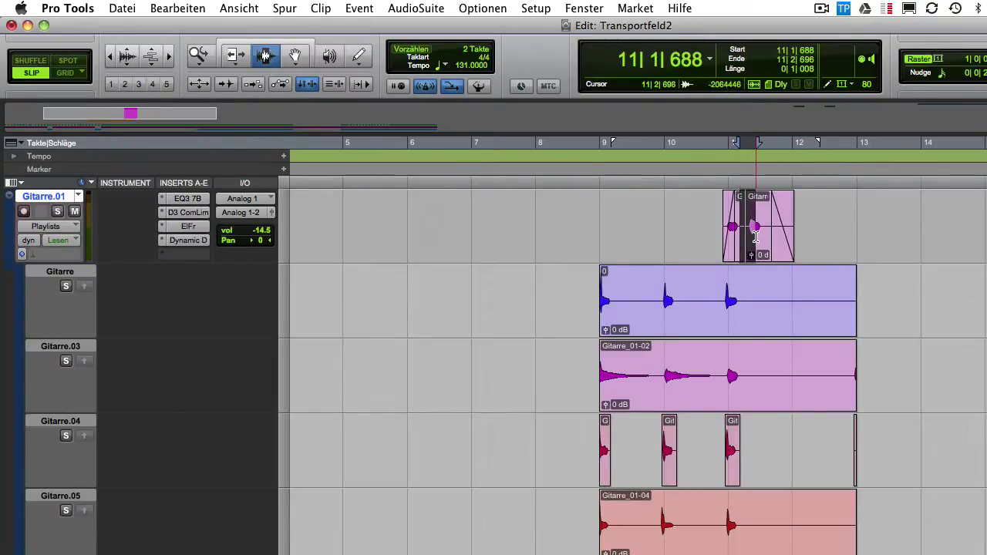
{"action": "key", "text": "super+f"}
{"action": "left_click", "coordinate": [738, 433]}
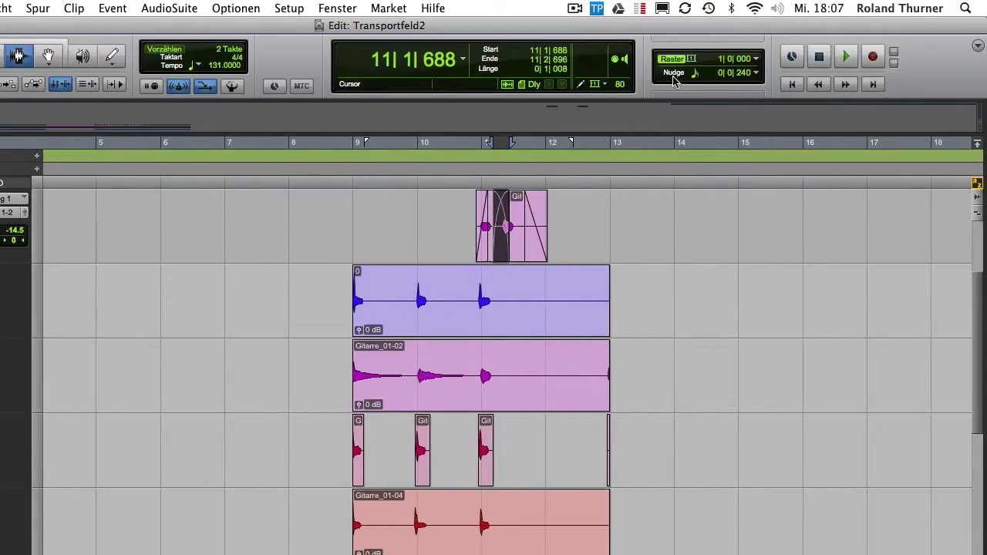
Select the Gitarre.01 range from 10|3|626 to 12|3|136 and nudge it forward and back in 1/16-note increments
{"action": "left_click", "coordinate": [756, 73]}
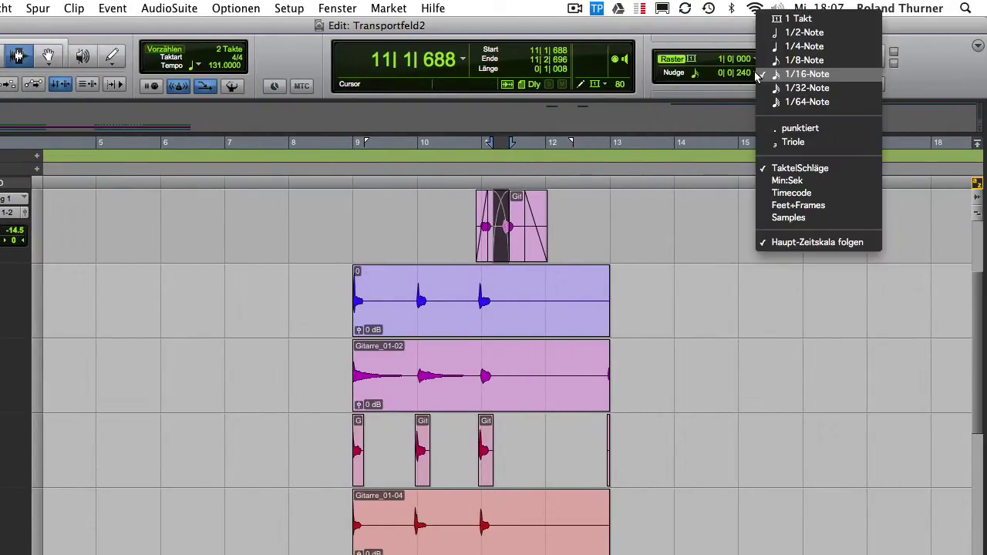
{"action": "left_click", "coordinate": [599, 144]}
{"action": "left_click", "coordinate": [460, 228]}
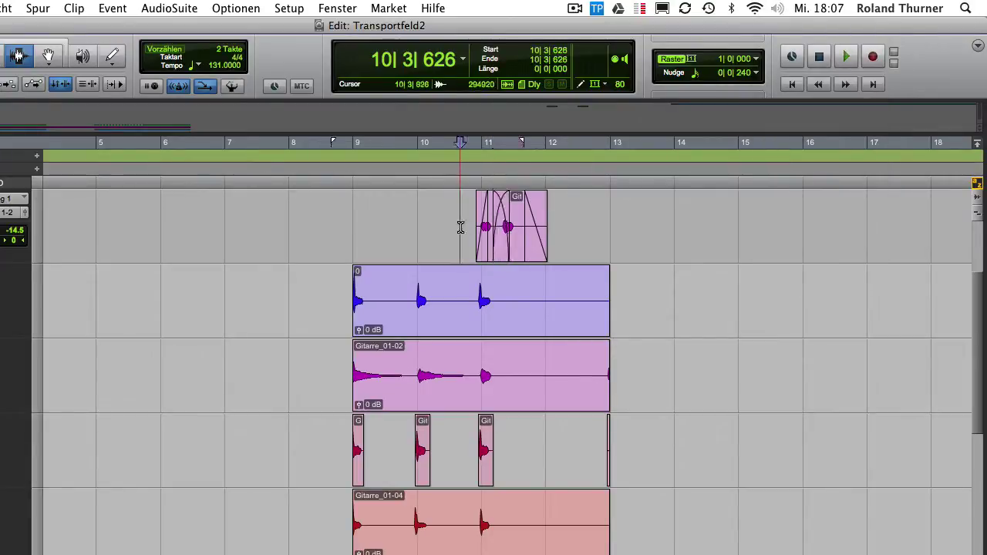
{"action": "left_click_drag", "start_coordinate": [460, 227], "coordinate": [580, 235]}
{"action": "key", "text": "KP_Add"}
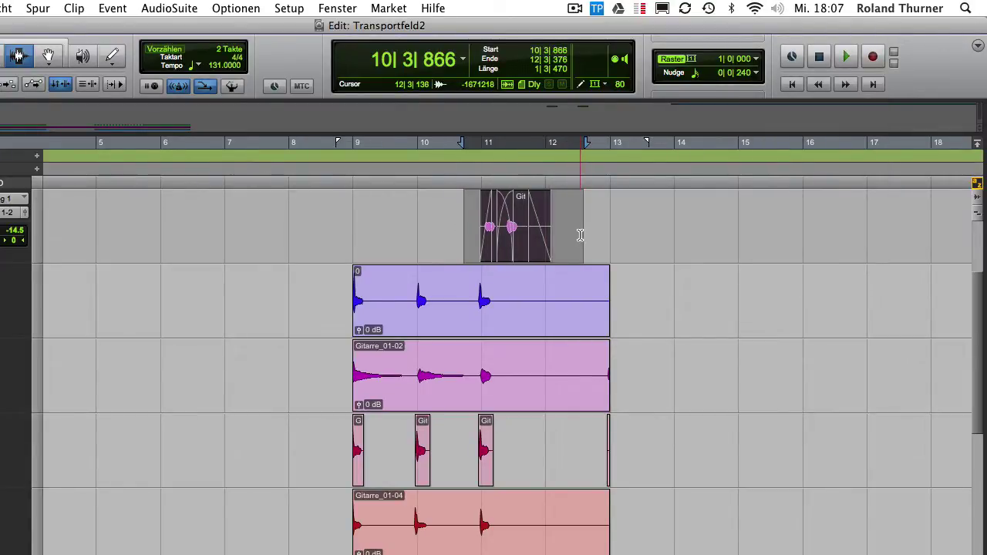
{"action": "key", "text": "KP_Add"}
{"action": "key", "text": "KP_Add"}
{"action": "key", "text": "KP_Add"}
{"action": "key", "text": "KP_Add"}
{"action": "key", "text": "KP_Add"}
{"action": "key", "text": "KP_Subtract"}
{"action": "key", "text": "KP_Subtract"}
{"action": "key", "text": "KP_Subtract"}
{"action": "key", "text": "KP_Subtract"}
{"action": "key", "text": "KP_Subtract"}
{"action": "key", "text": "KP_Subtract"}
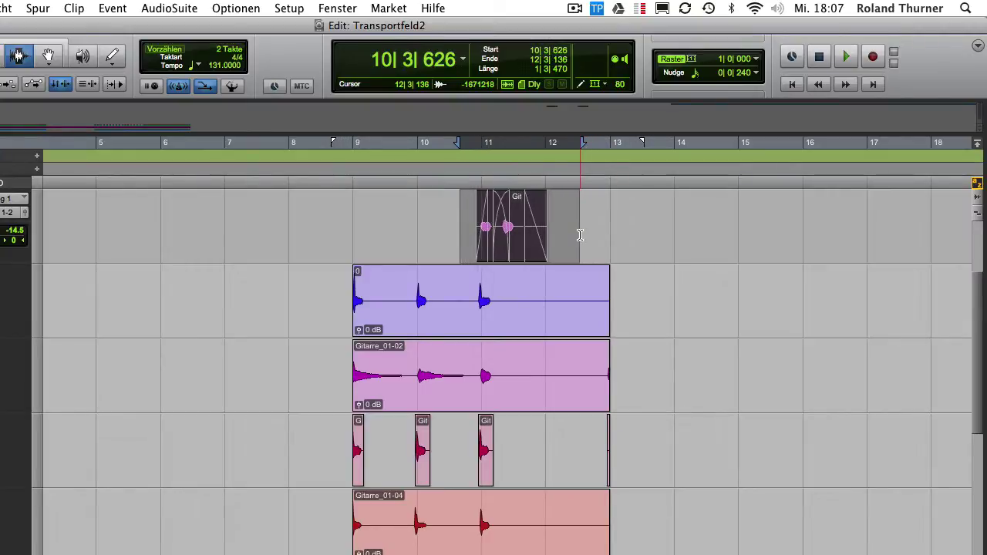